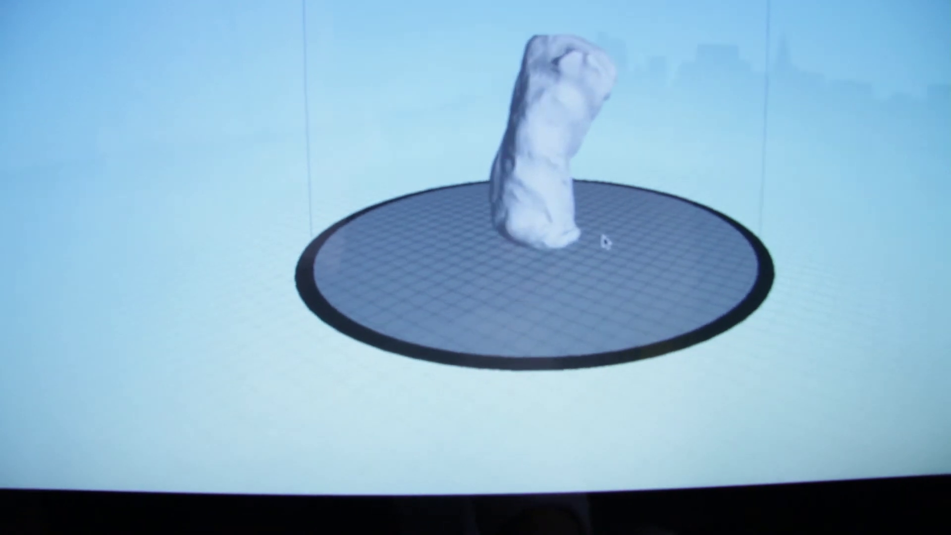
left_click_drag(604, 239, 559, 126)
scroll(555, 118, "up", 4)
scroll(556, 123, "up", 2)
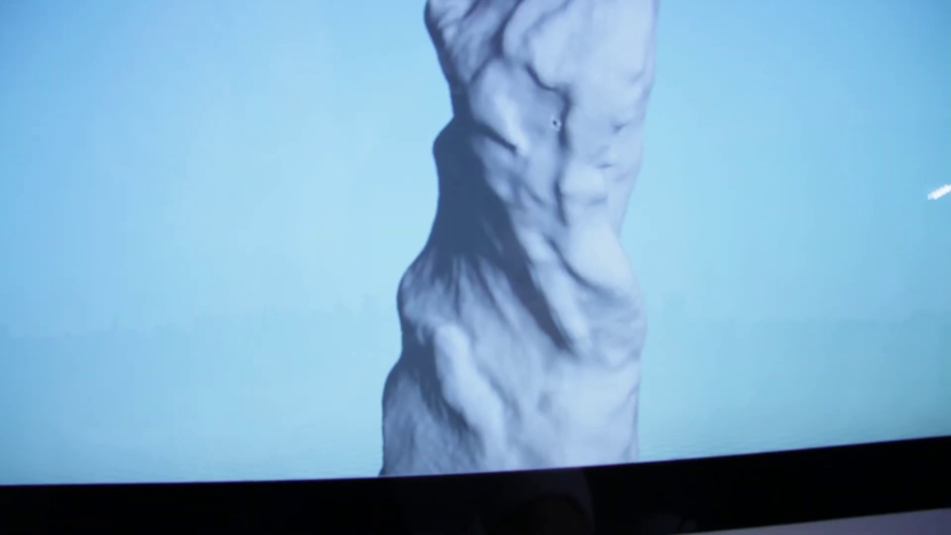
middle_click_drag(570, 226, 552, 56)
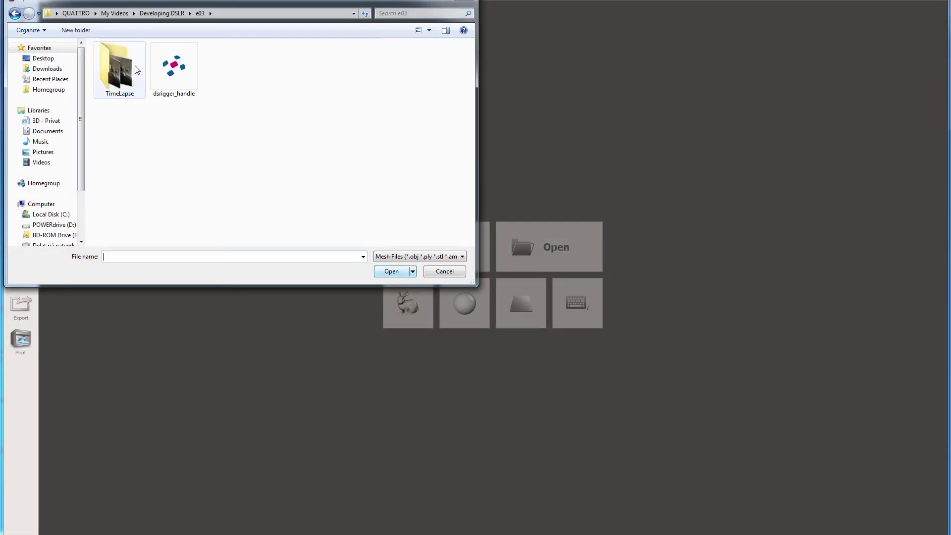
Step: Open the dsrigger_handle mesh and browse the available shaders
double_click(177, 75)
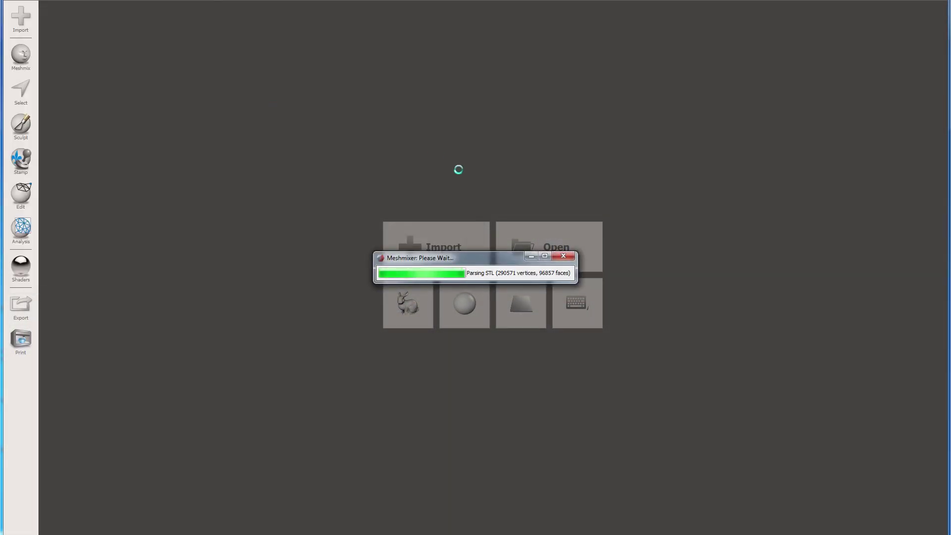
right_click_drag(520, 168, 624, 174)
left_click(21, 267)
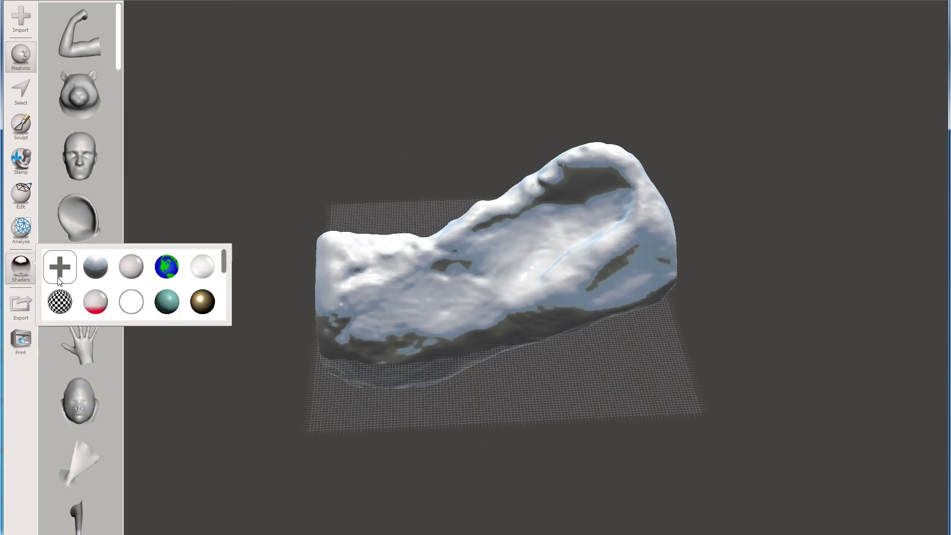
scroll(203, 311, "down", 5)
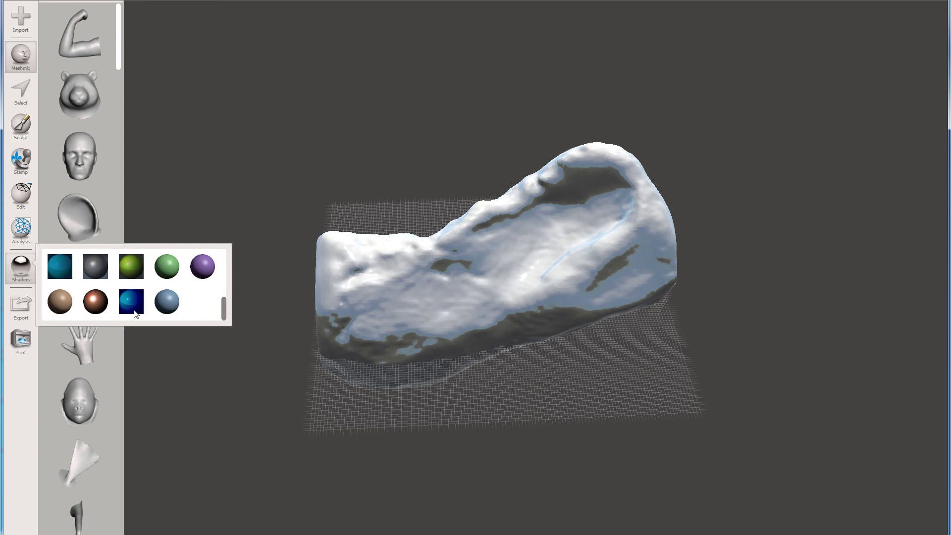
left_click(397, 279)
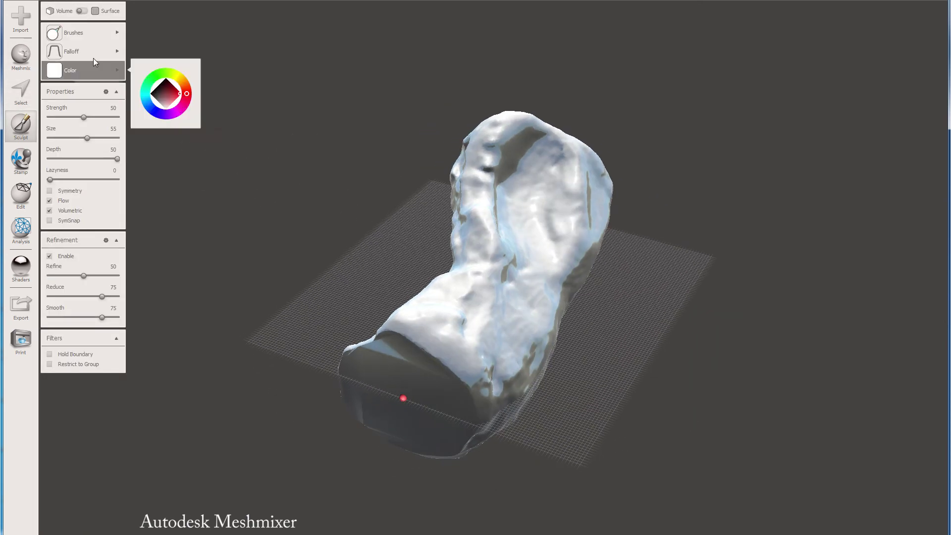
Step: Try Shrinksmooth on the handle and settle on Bubblesmooth as the sculpting smoothing mode
left_click(80, 32)
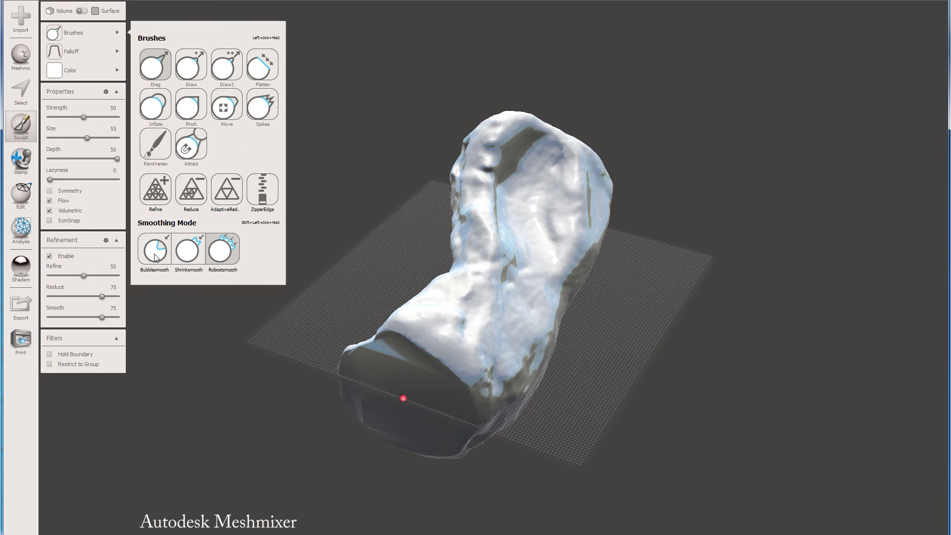
left_click(196, 250)
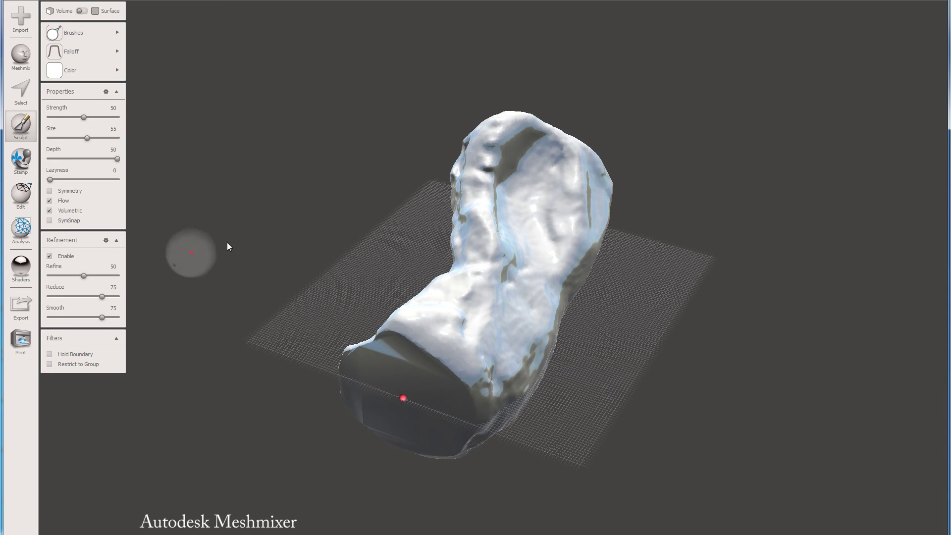
right_click_drag(686, 336, 500, 334)
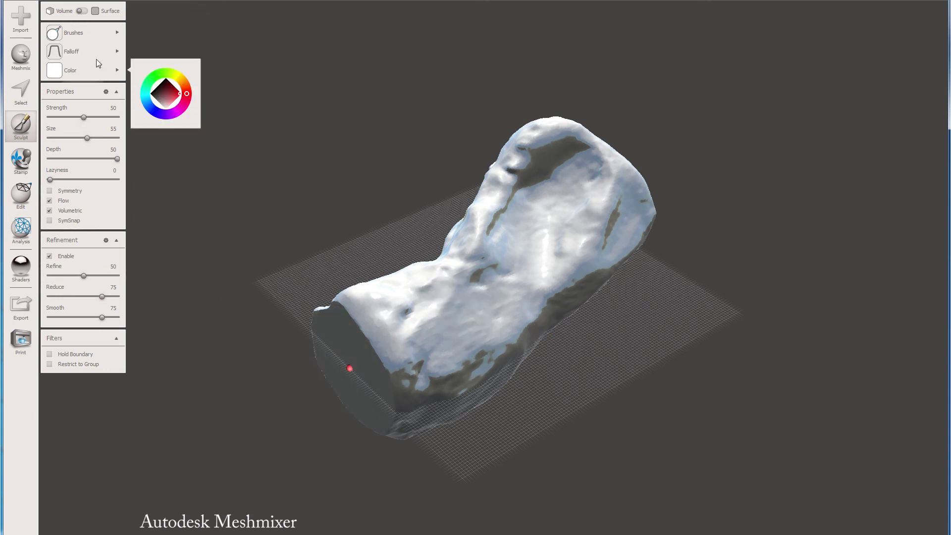
mouse_move(94, 33)
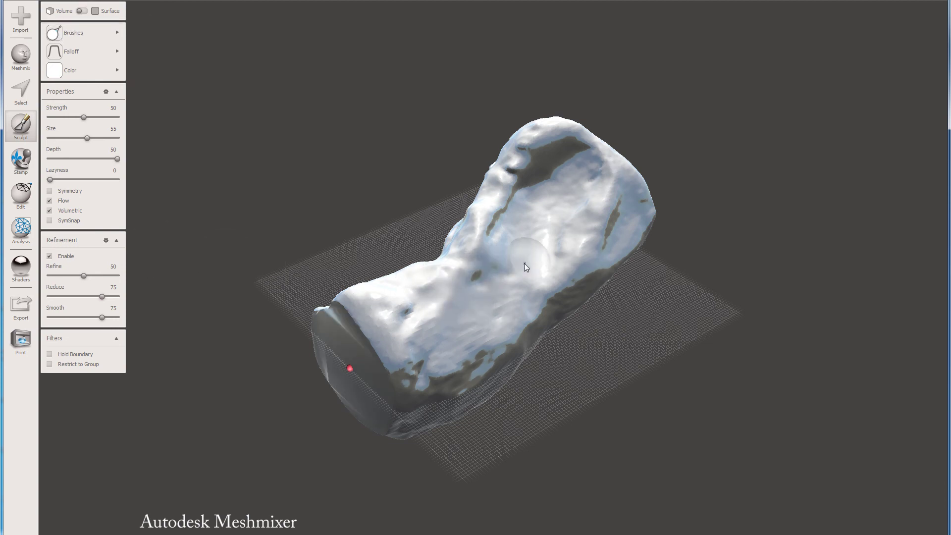
right_click_drag(738, 307, 423, 219)
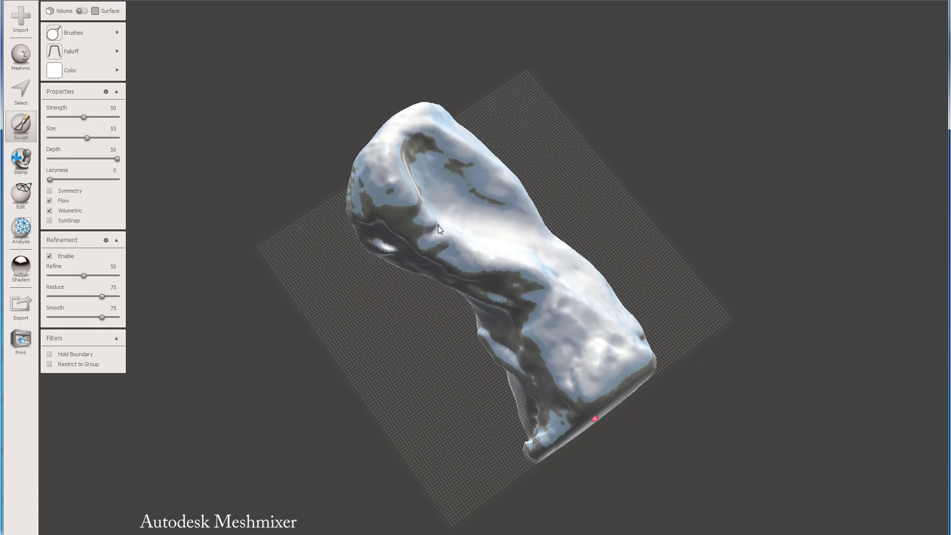
mouse_move(671, 205)
right_mouse_down()
mouse_move(739, 117)
mouse_move(650, 213)
mouse_move(476, 170)
mouse_move(376, 159)
right_mouse_up()
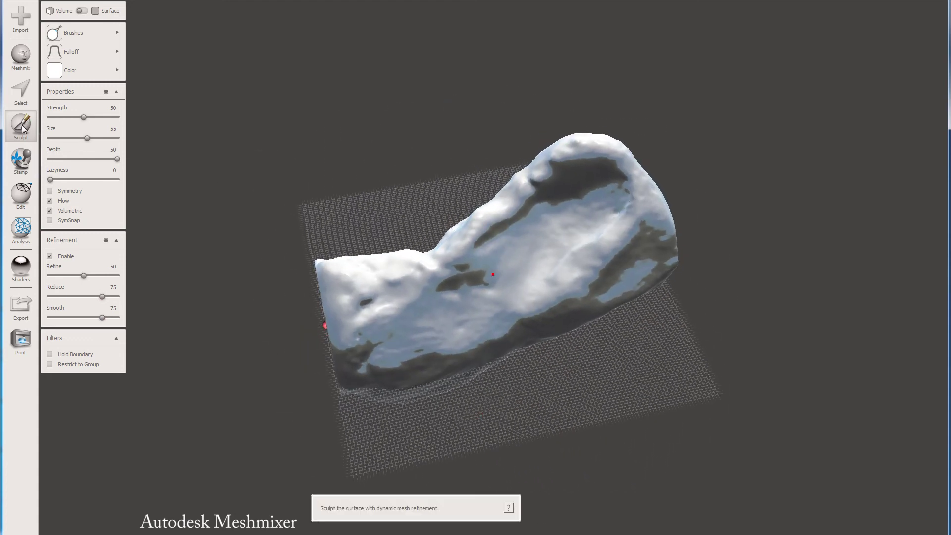
Step: Try the Attract brush and settle on Draw as the sculpting brush
mouse_move(79, 33)
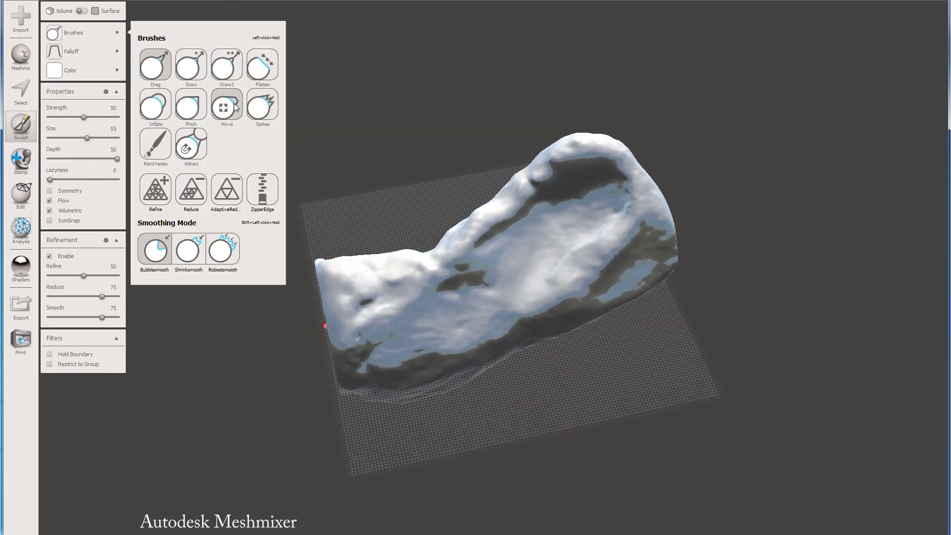
left_click(190, 150)
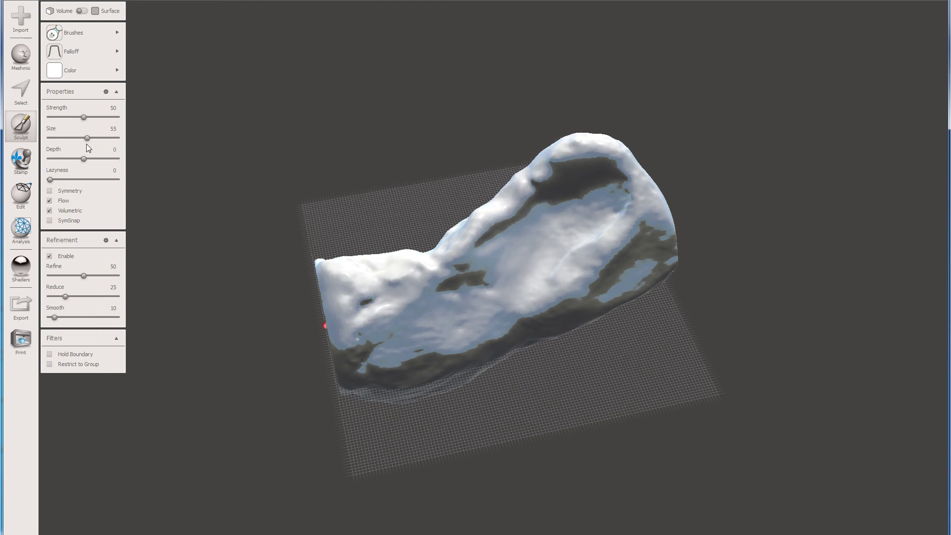
mouse_move(79, 32)
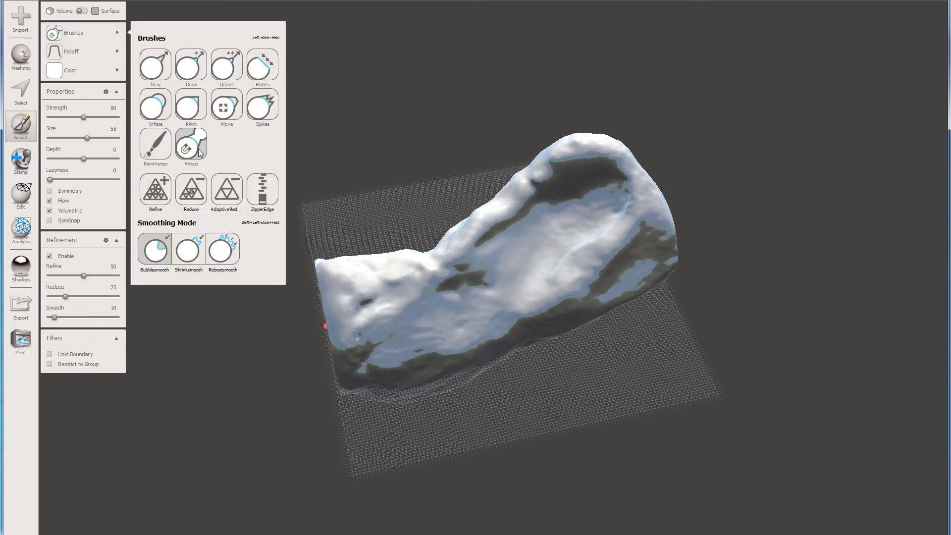
left_click(191, 64)
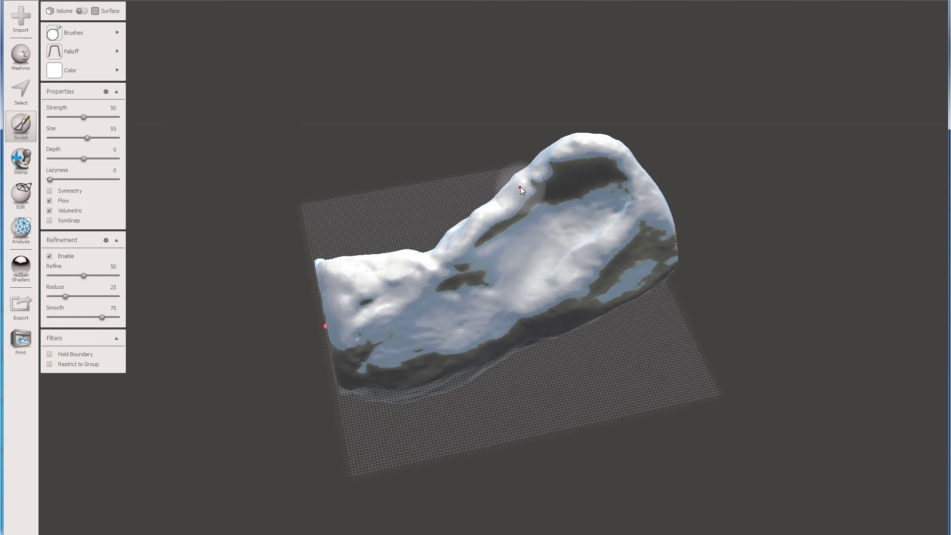
Step: Smooth the bumps and creases along the narrow waist and sides of the handle with Bubblesmooth strokes
mouse_move(535, 164)
right_mouse_down()
mouse_move(554, 144)
mouse_move(692, 145)
mouse_move(482, 262)
right_mouse_up()
left_click_drag(419, 203, 511, 279, "shift")
mouse_move(342, 110)
right_mouse_down()
mouse_move(395, 91)
mouse_move(409, 281)
right_mouse_up()
left_click_drag(461, 283, 470, 284, "shift")
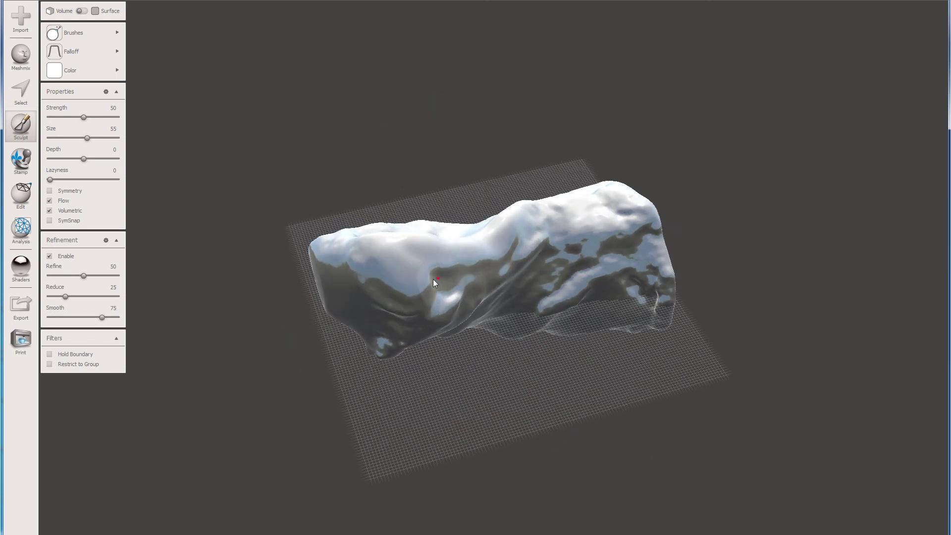
right_click_drag(453, 279, 451, 290)
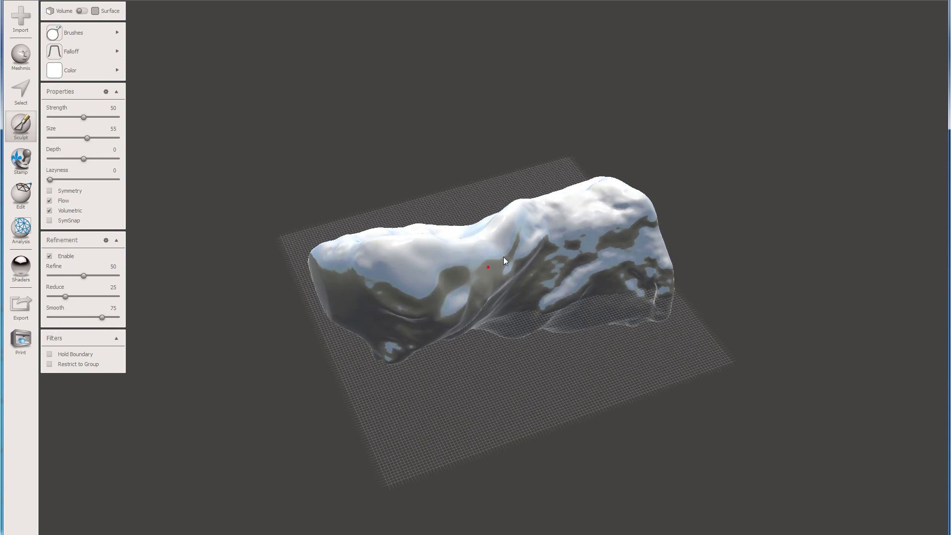
mouse_move(523, 207)
right_mouse_down()
mouse_move(458, 130)
mouse_move(361, 144)
mouse_move(485, 271)
right_mouse_up()
mouse_move(503, 305)
left_mouse_down("shift")
mouse_move(563, 320)
mouse_move(560, 311)
mouse_move(602, 353)
mouse_move(718, 266)
left_mouse_up("shift")
mouse_move(756, 251)
right_mouse_down()
mouse_move(758, 274)
mouse_move(697, 291)
mouse_move(520, 284)
right_mouse_up()
left_click_drag(463, 319, 721, 234, "shift")
right_click_drag(721, 234, 343, 136)
mouse_move(535, 228)
left_mouse_down("shift")
mouse_move(342, 260)
mouse_move(498, 267)
mouse_move(489, 258)
left_mouse_up("shift")
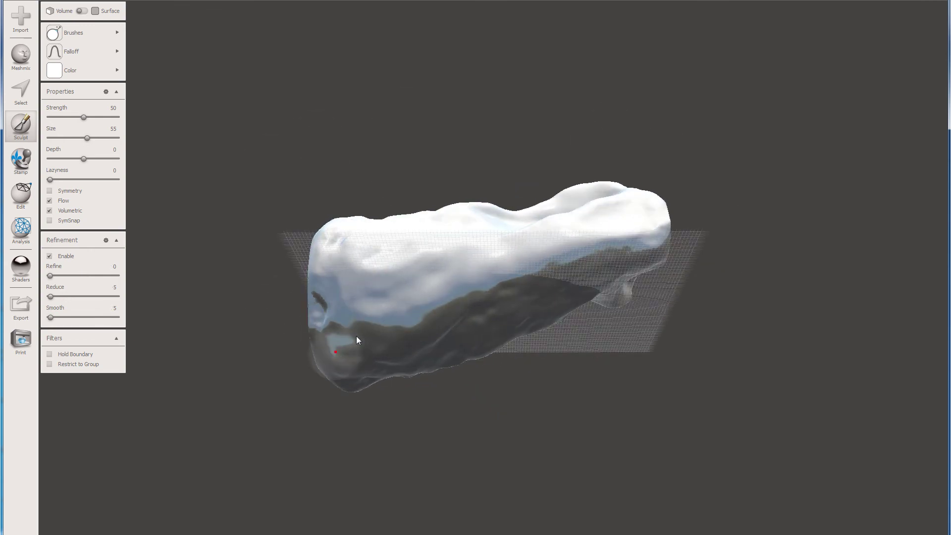
Step: Smooth the area around the handle's flat cut end and its remaining rough sides
mouse_move(348, 352)
left_mouse_down()
mouse_move(347, 341)
mouse_move(394, 324)
mouse_move(371, 329)
mouse_move(331, 299)
left_mouse_up()
right_click_drag(552, 349, 539, 288)
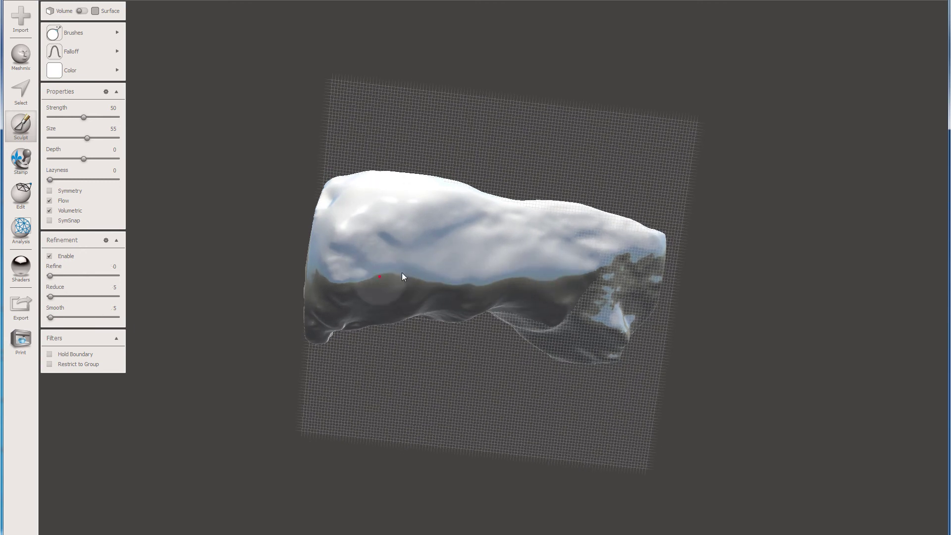
mouse_move(349, 279)
left_mouse_down("shift")
mouse_move(329, 291)
mouse_move(326, 274)
mouse_move(322, 287)
left_mouse_up("shift")
right_click_drag(523, 168, 582, 132)
right_click_drag(759, 336, 570, 248)
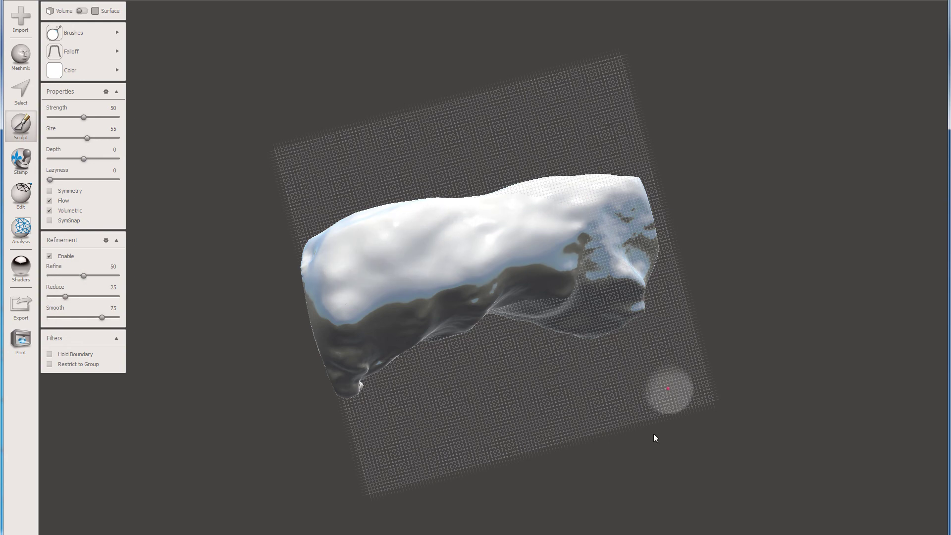
mouse_move(651, 443)
right_mouse_down()
mouse_move(534, 354)
mouse_move(501, 429)
mouse_move(631, 202)
mouse_move(557, 237)
mouse_move(476, 259)
right_mouse_up()
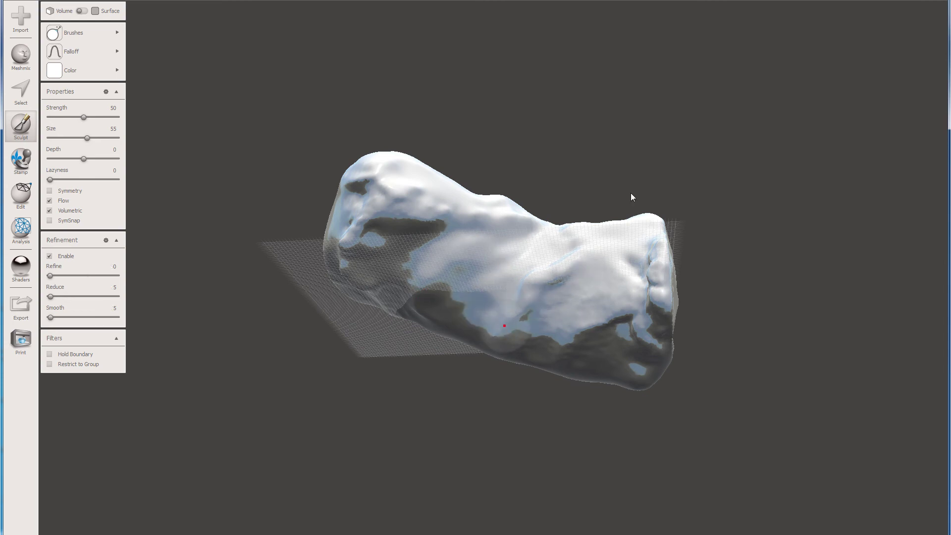
right_click_drag(623, 186, 603, 162)
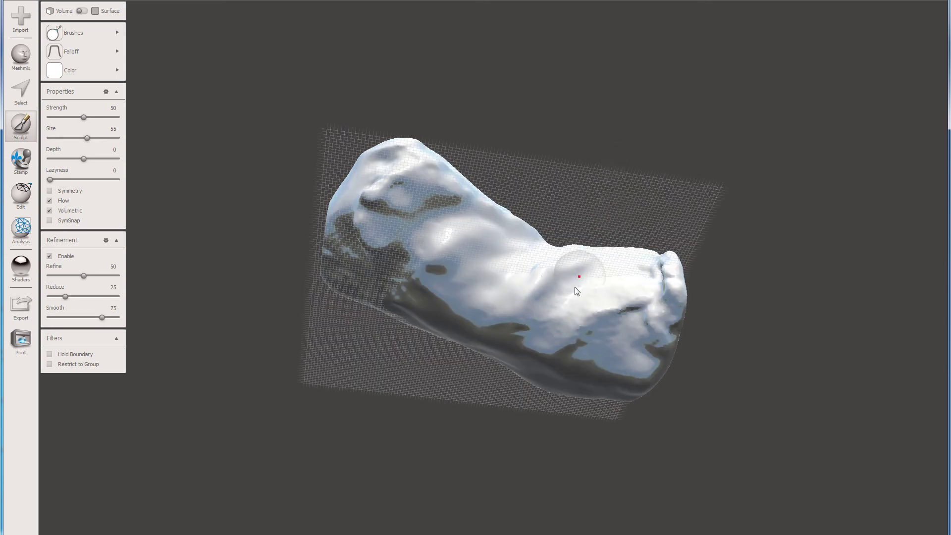
mouse_move(576, 286)
left_mouse_down("shift")
mouse_move(612, 310)
mouse_move(590, 335)
mouse_move(367, 287)
mouse_move(509, 169)
left_mouse_up("shift")
mouse_move(553, 159)
right_mouse_down()
mouse_move(605, 218)
mouse_move(418, 248)
right_mouse_up()
Step: Switch to the Pinch brush at strength 32 and work over the handle's ridges from several sides
left_click(110, 35)
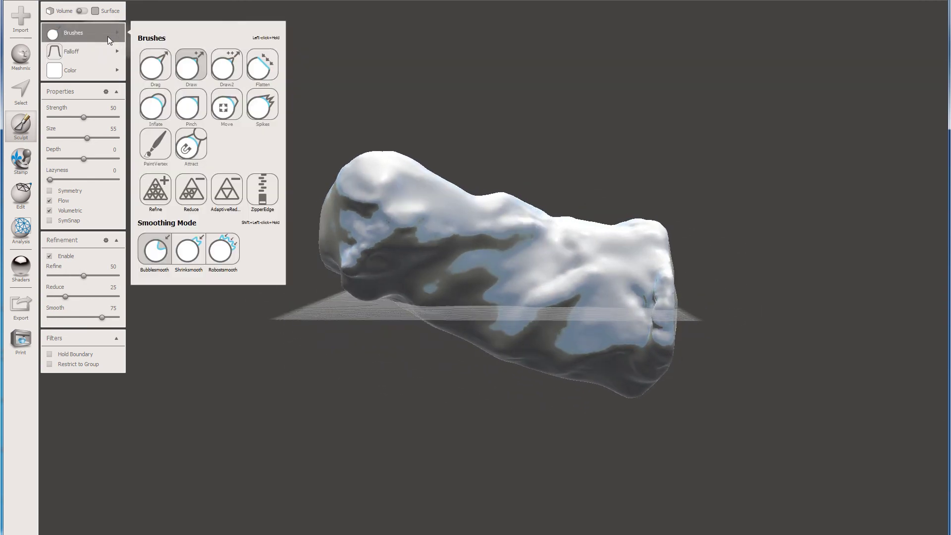
left_click(155, 104)
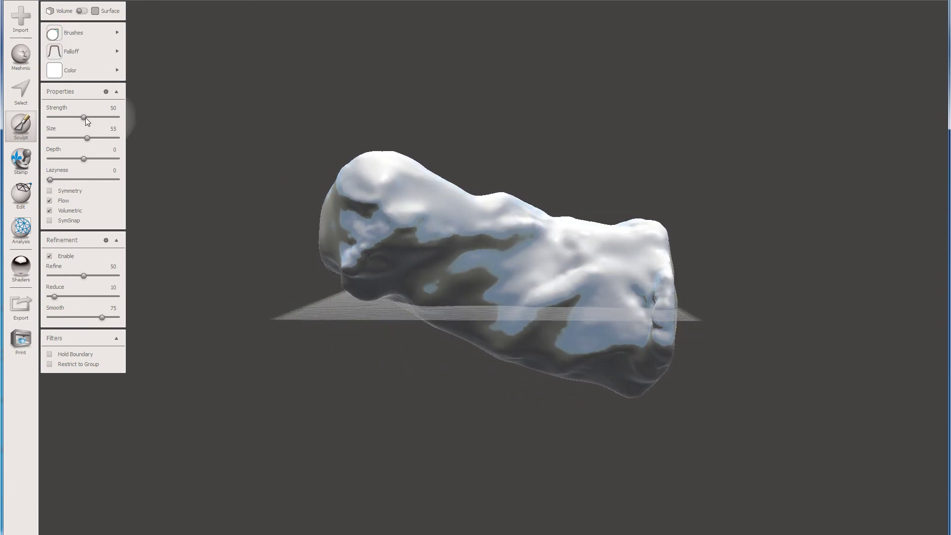
right_click_drag(571, 151, 517, 267)
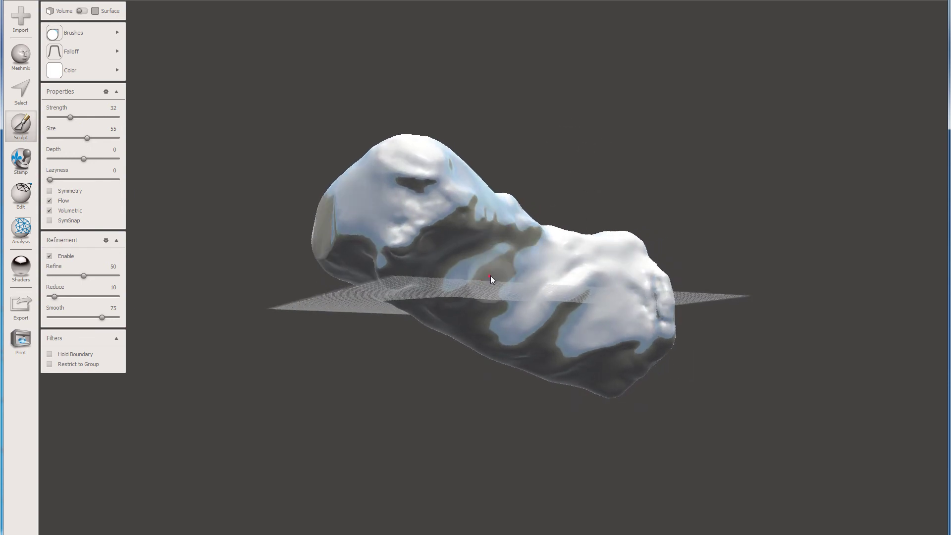
right_click_drag(592, 242, 507, 337)
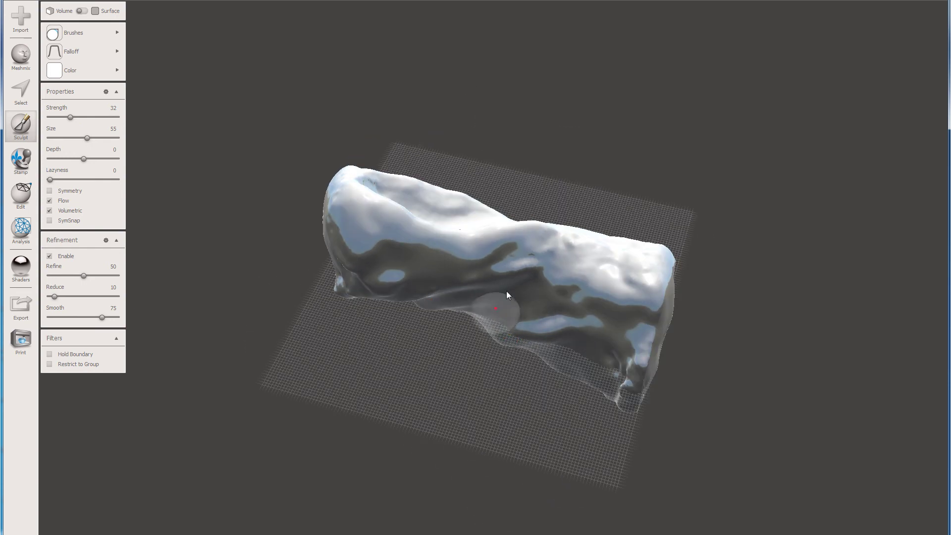
right_click_drag(566, 206, 428, 238)
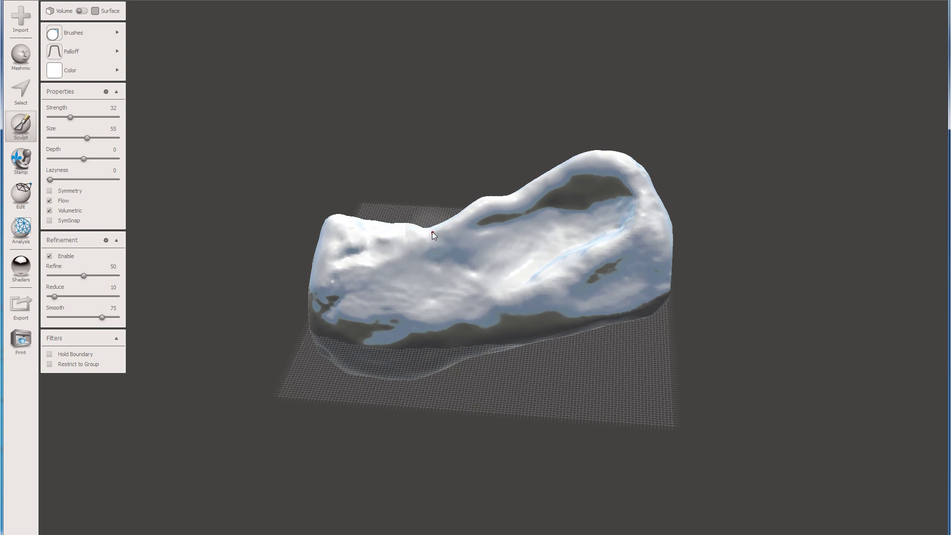
right_click_drag(507, 152, 490, 266)
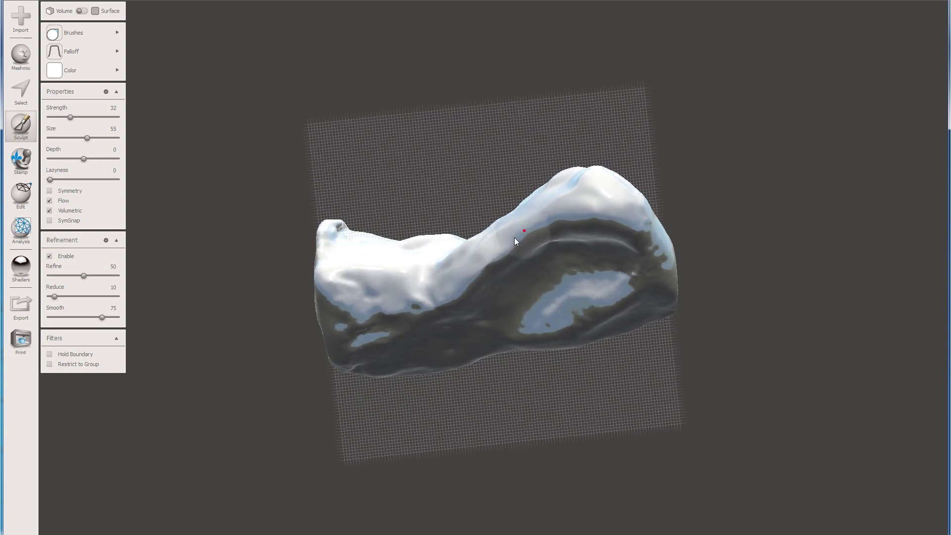
Step: Switch to the Flatten brush at strength 50 and even out the broad hollow and sides of the handle
mouse_move(75, 32)
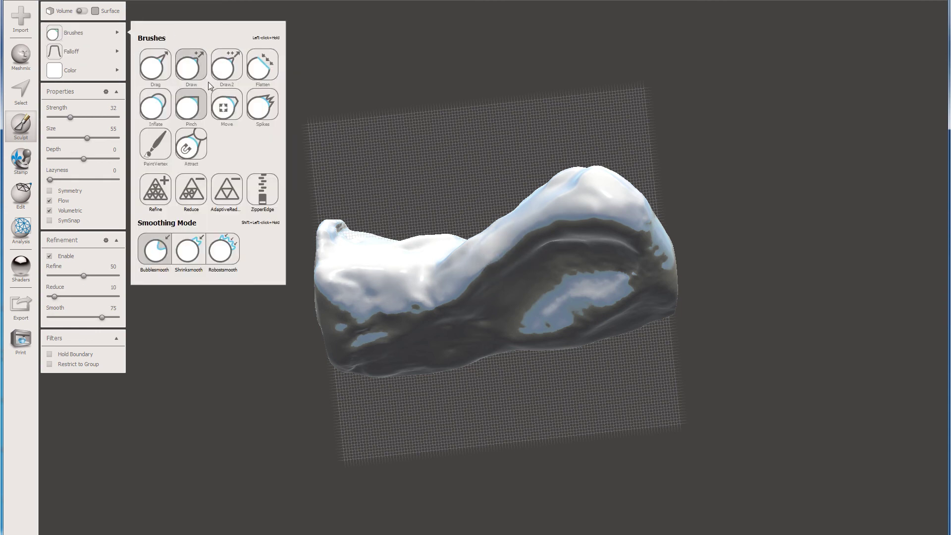
left_click(271, 77)
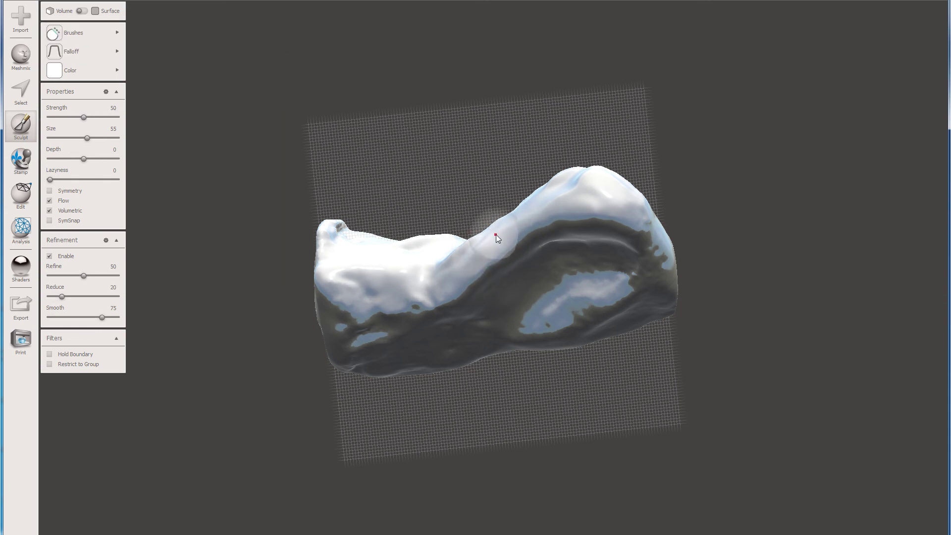
right_click_drag(521, 141, 442, 253)
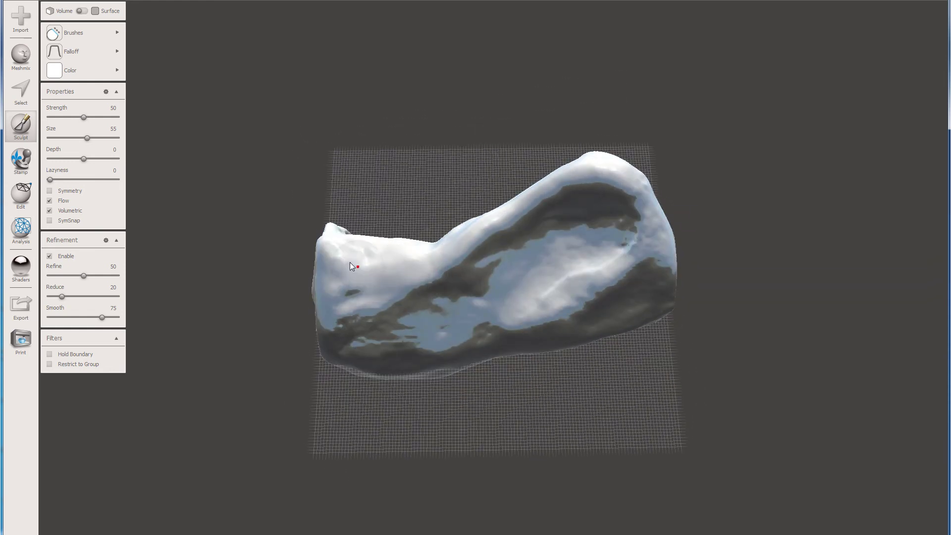
right_click_drag(361, 296, 529, 212)
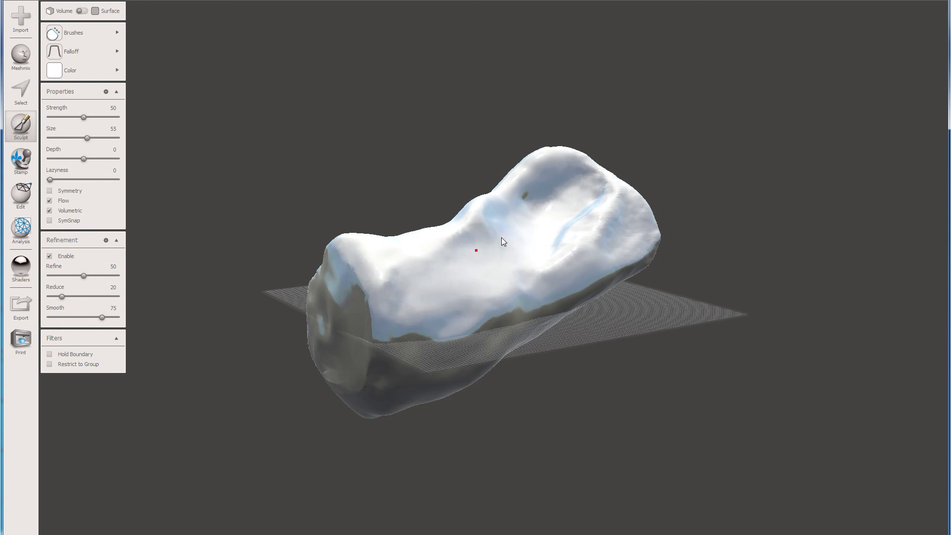
left_click_drag(507, 218, 564, 251)
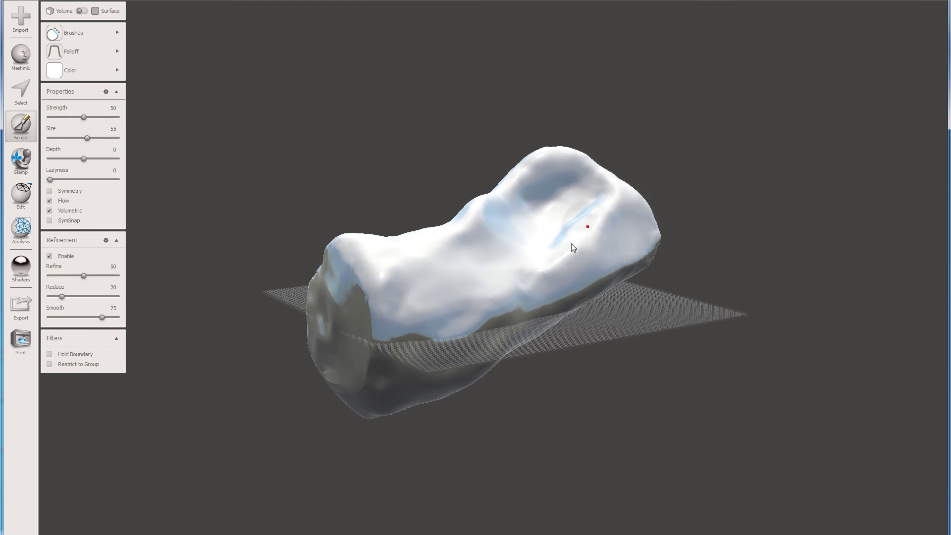
mouse_move(668, 165)
right_mouse_down()
mouse_move(677, 128)
mouse_move(616, 213)
right_mouse_up()
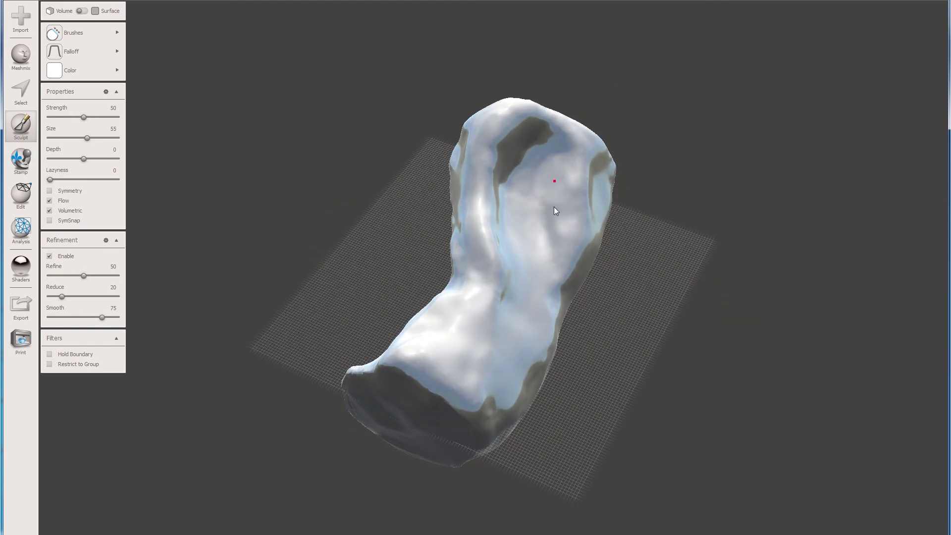
right_click_drag(620, 323, 469, 347)
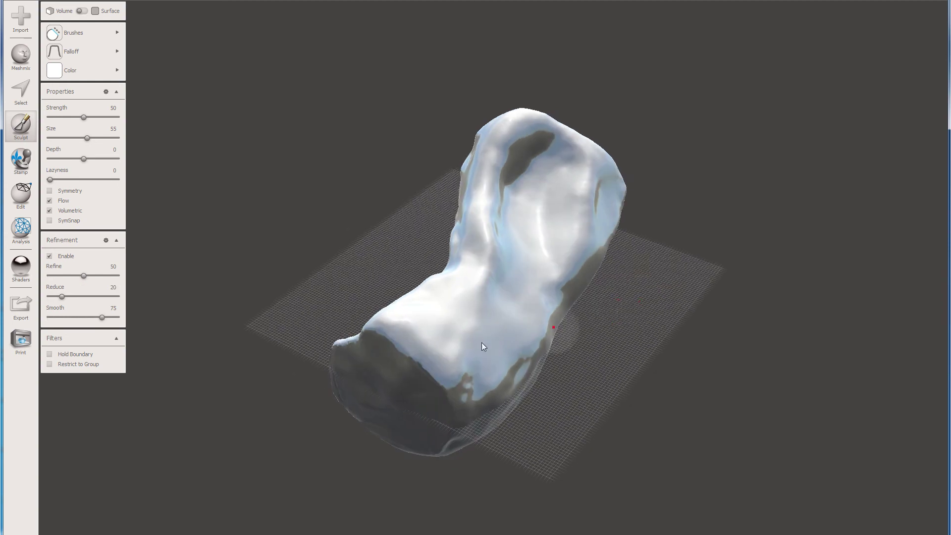
mouse_move(574, 278)
right_mouse_down()
mouse_move(412, 282)
mouse_move(497, 205)
mouse_move(471, 202)
right_mouse_up()
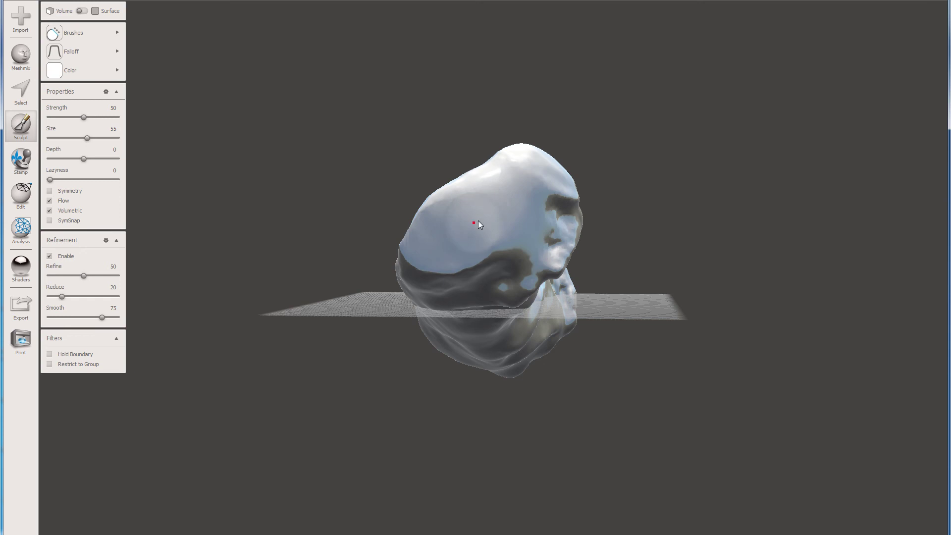
Step: Smooth the rough patch on the side of the handle next to the thick flat end
left_click_drag(565, 214, 554, 258, "shift")
right_click_drag(637, 233, 658, 243)
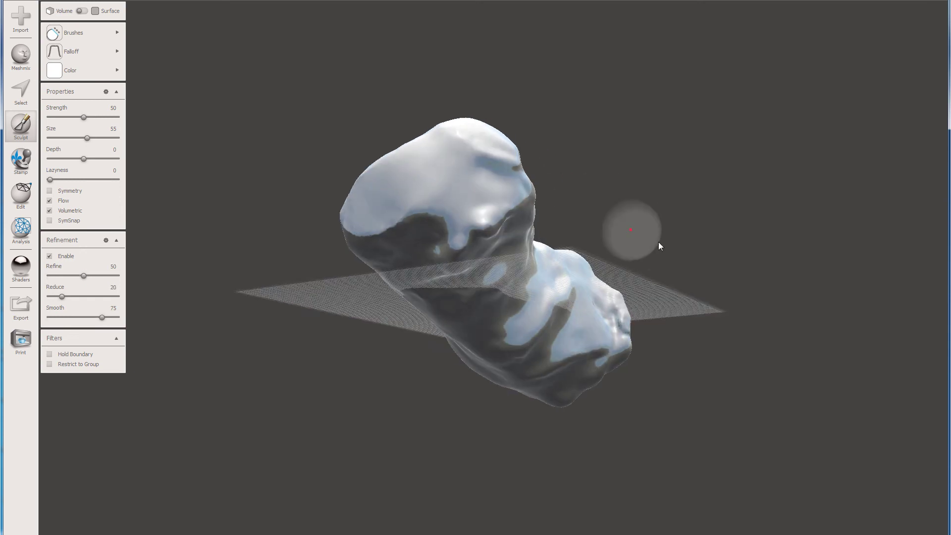
mouse_move(631, 201)
right_mouse_down()
mouse_move(720, 165)
mouse_move(589, 232)
right_mouse_up()
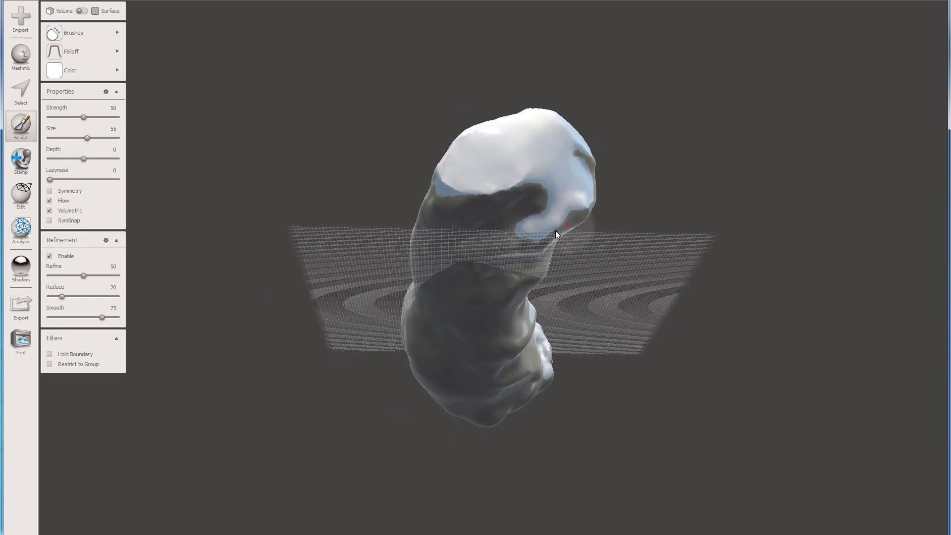
Step: Switch to the Drag brush, reshape the bulge beside the handle's thick flat end and smooth it over
left_click(53, 33)
left_click(155, 64)
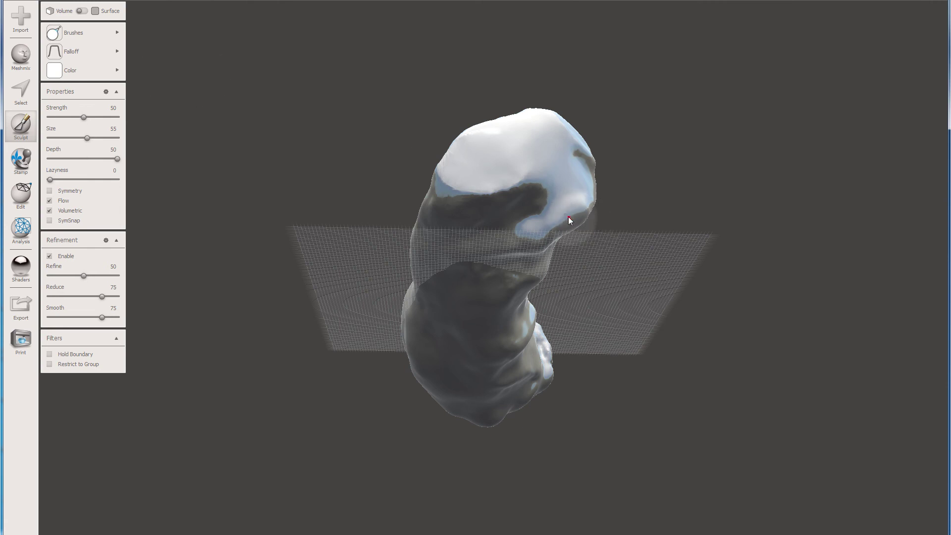
mouse_move(656, 206)
right_mouse_down()
mouse_move(523, 203)
mouse_move(550, 260)
right_mouse_up()
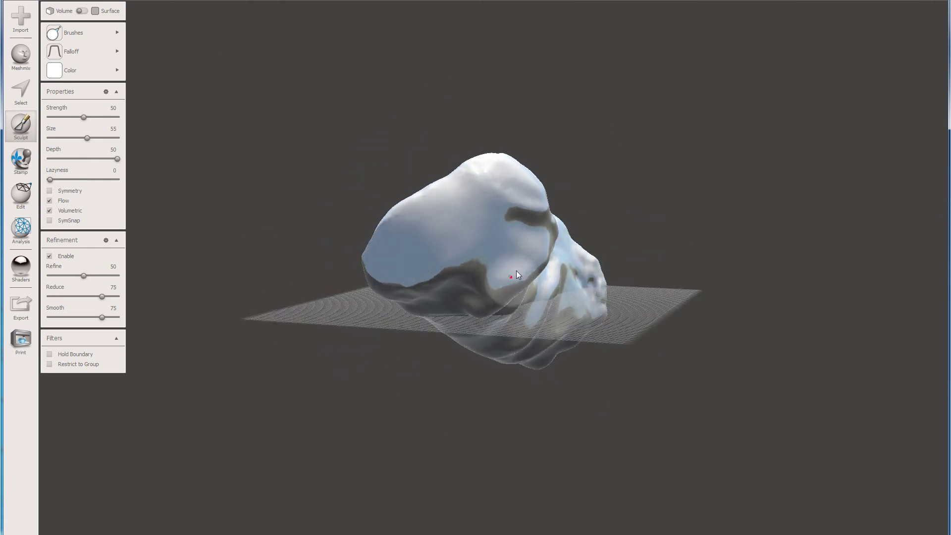
mouse_move(521, 257)
left_mouse_down("shift")
mouse_move(513, 251)
mouse_move(512, 260)
left_mouse_up("shift")
right_click_drag(639, 241, 581, 168)
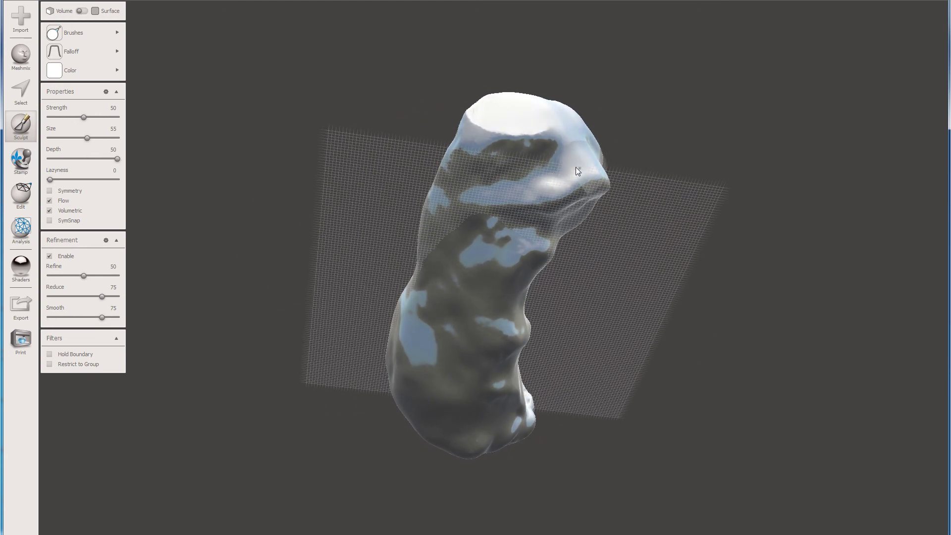
Step: Smooth the remaining bumps on the finger ridges, back and sides of the handle, working from several directions
right_click_drag(672, 149, 488, 245)
mouse_move(614, 270)
right_mouse_down()
mouse_move(676, 240)
mouse_move(518, 315)
mouse_move(634, 312)
mouse_move(647, 361)
mouse_move(535, 330)
mouse_move(572, 326)
mouse_move(537, 329)
right_mouse_up()
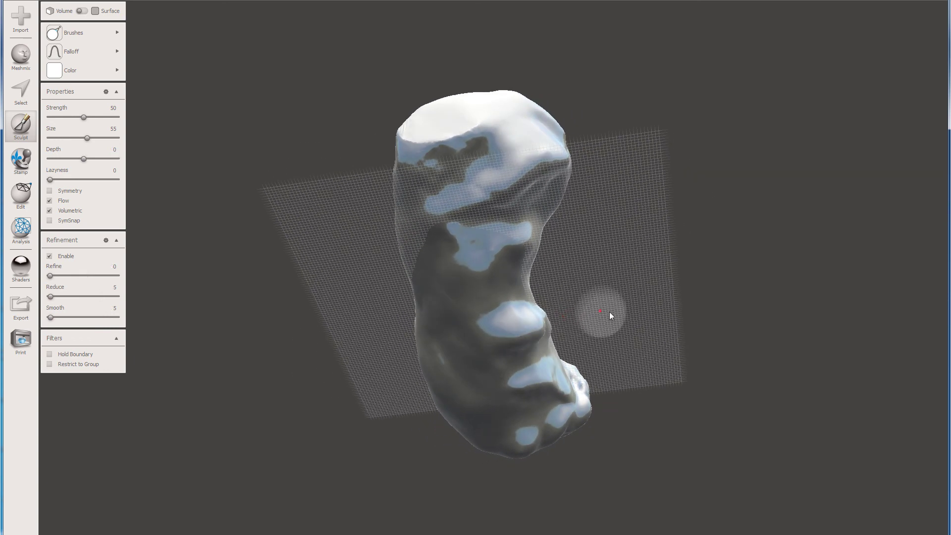
mouse_move(609, 315)
right_mouse_down()
mouse_move(612, 297)
mouse_move(551, 308)
right_mouse_up()
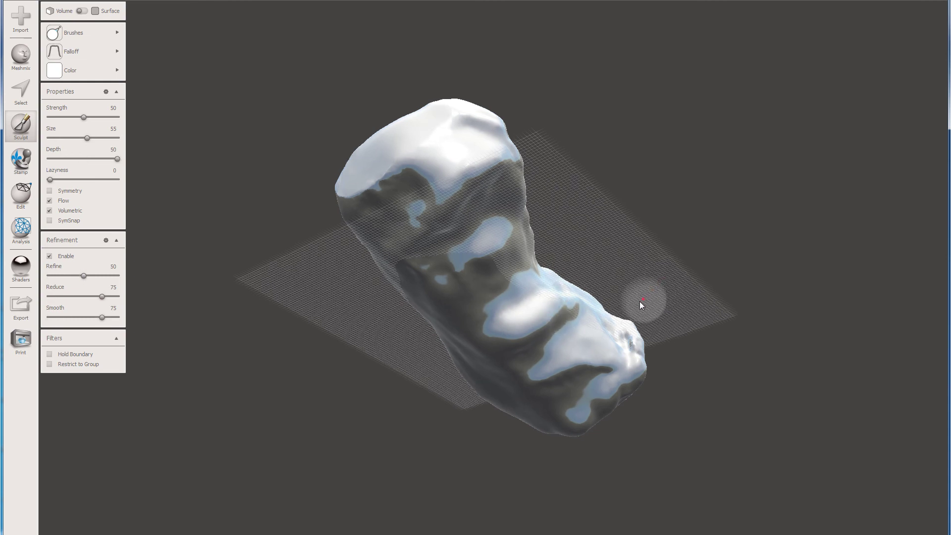
right_click_drag(656, 290, 626, 296)
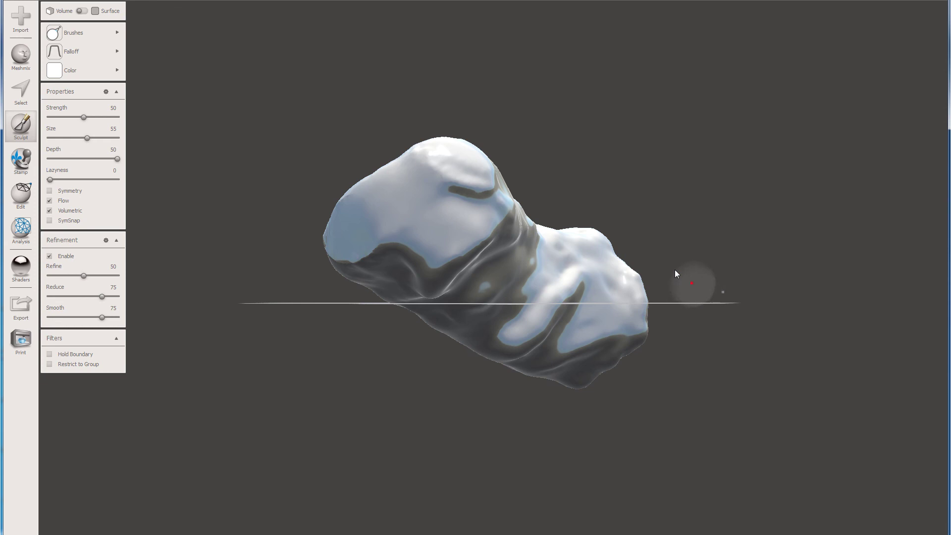
right_click_drag(663, 263, 503, 150)
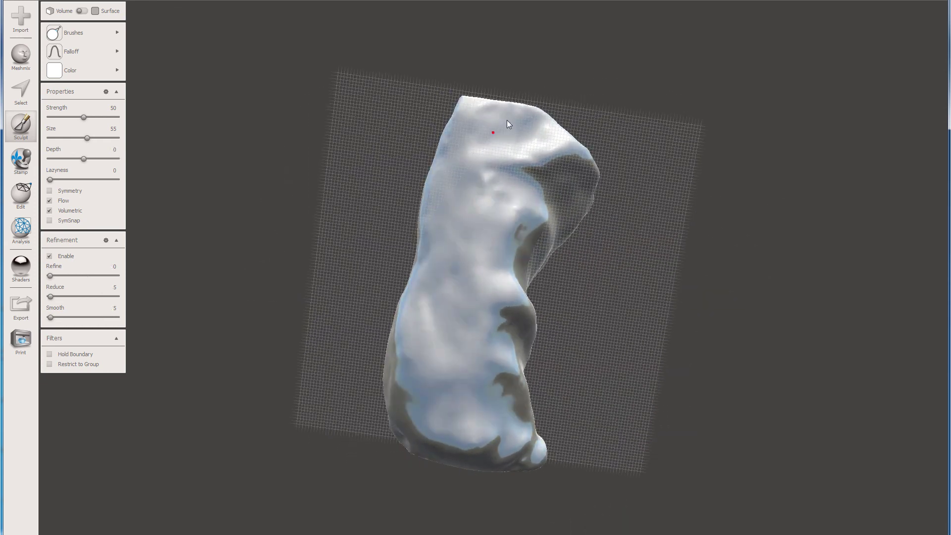
mouse_move(491, 201)
right_mouse_down()
mouse_move(712, 311)
mouse_move(569, 313)
mouse_move(600, 275)
mouse_move(494, 354)
mouse_move(570, 219)
mouse_move(540, 225)
mouse_move(420, 155)
mouse_move(510, 253)
right_mouse_up()
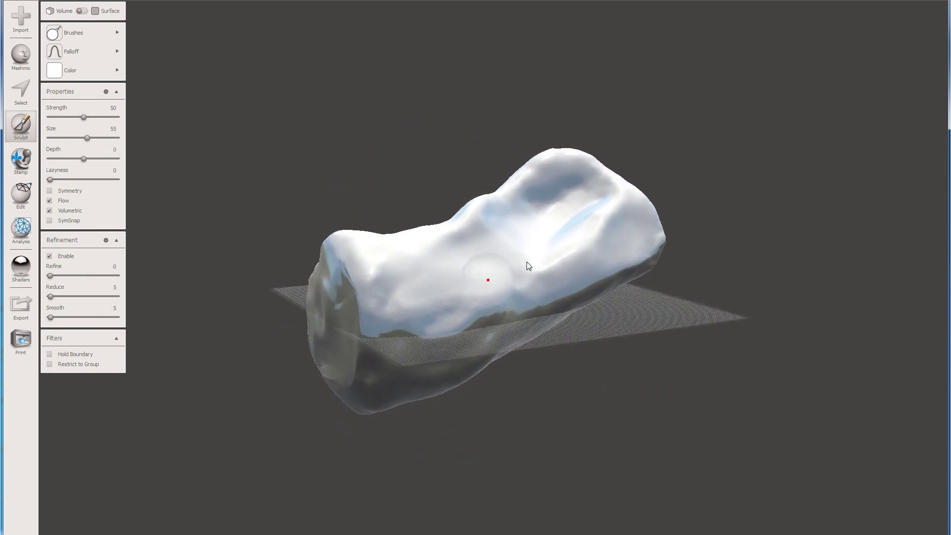
mouse_move(454, 111)
right_mouse_down()
mouse_move(416, 106)
mouse_move(561, 153)
mouse_move(593, 184)
mouse_move(735, 94)
mouse_move(535, 113)
mouse_move(469, 218)
mouse_move(569, 224)
mouse_move(563, 53)
right_mouse_up()
Step: Flatten the handle's uneven end face with the Flatten brush, raising the brush strength to 69
mouse_move(75, 33)
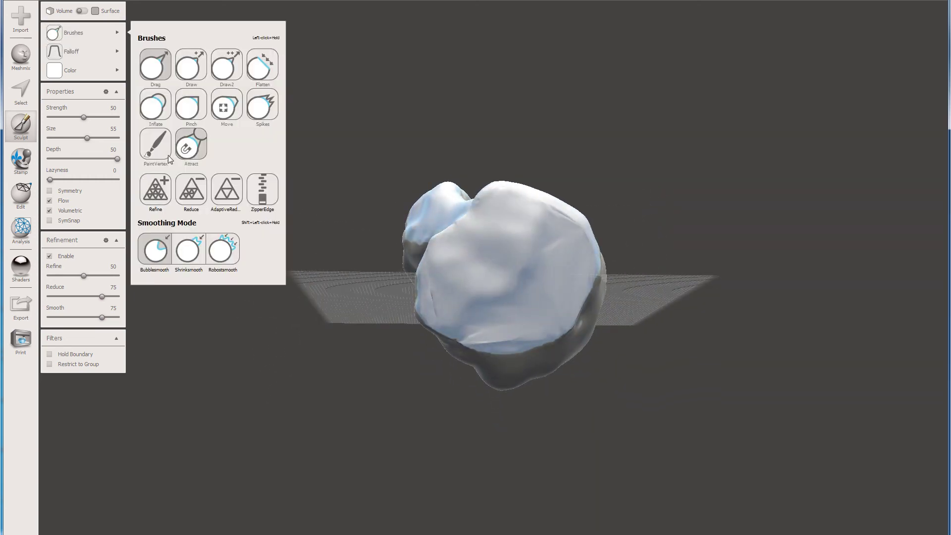
left_click(267, 73)
left_click_drag(514, 260, 496, 257)
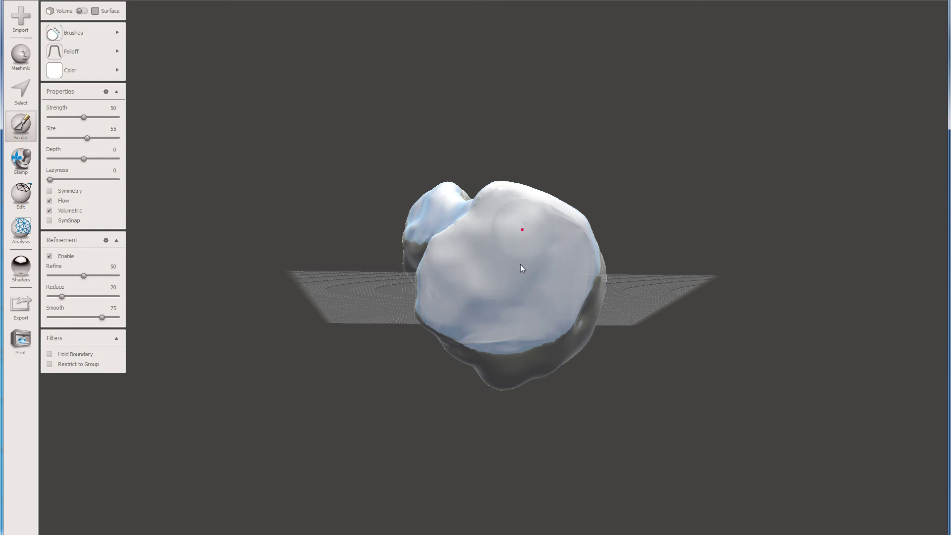
left_click_drag(83, 117, 97, 117)
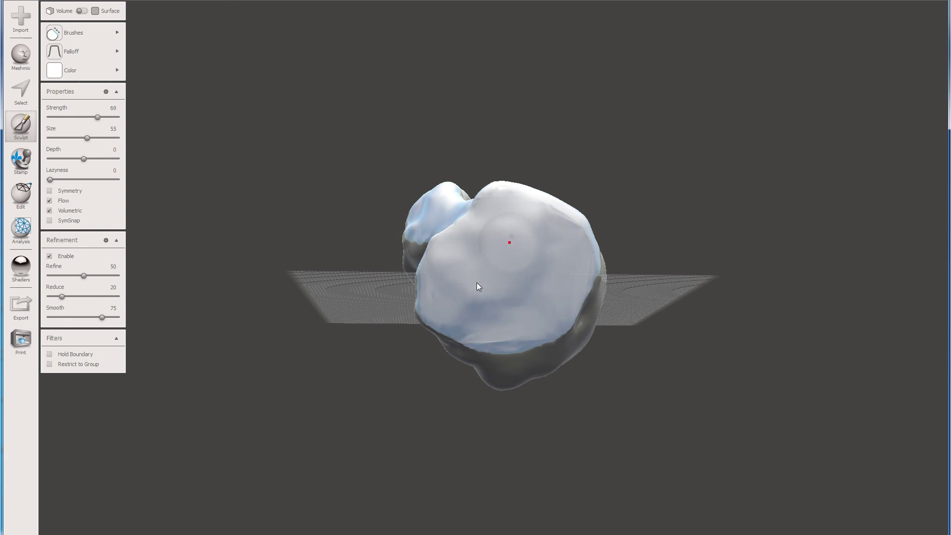
left_click(50, 220)
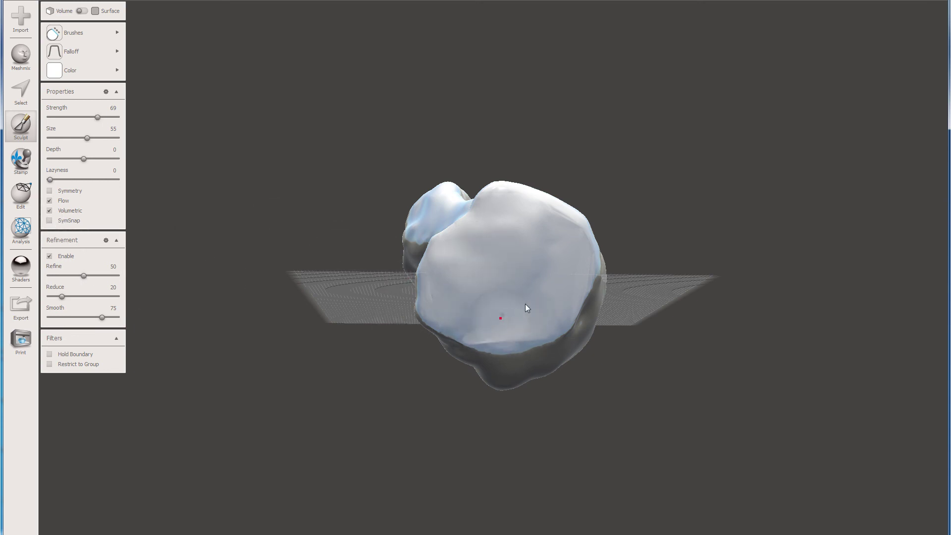
right_click_drag(509, 248, 682, 150)
Step: Export the sculpted handle in STL Binary Format (*.stl) to the Developing DSLR\e03 folder
left_click(21, 4)
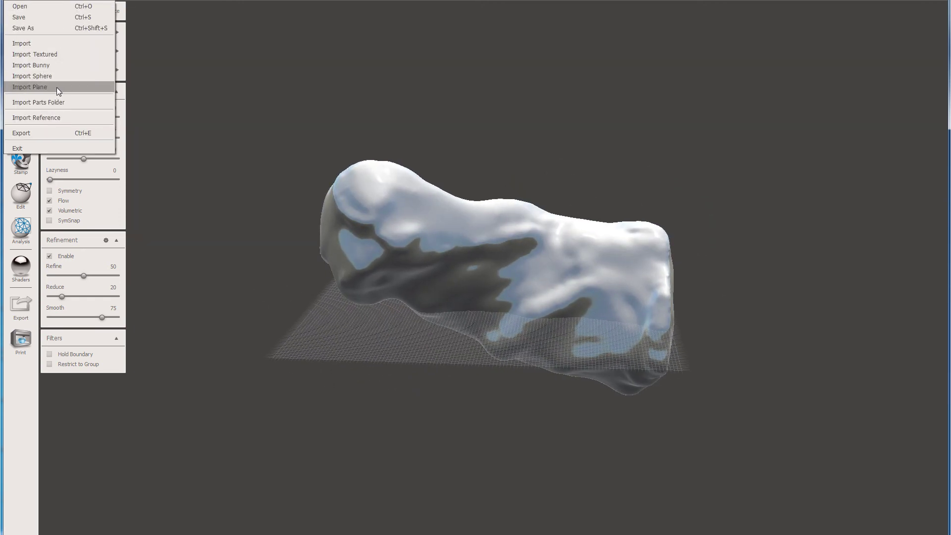
left_click(61, 133)
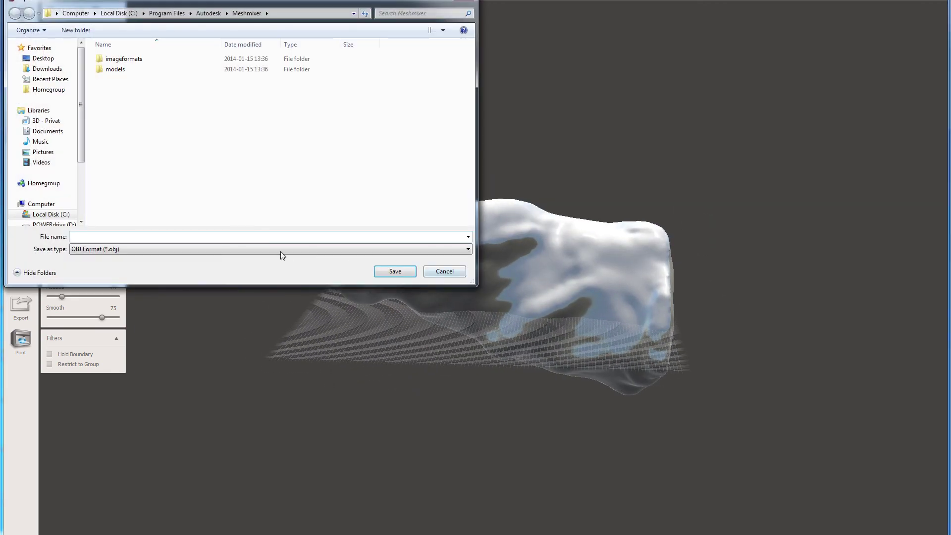
left_click(281, 249)
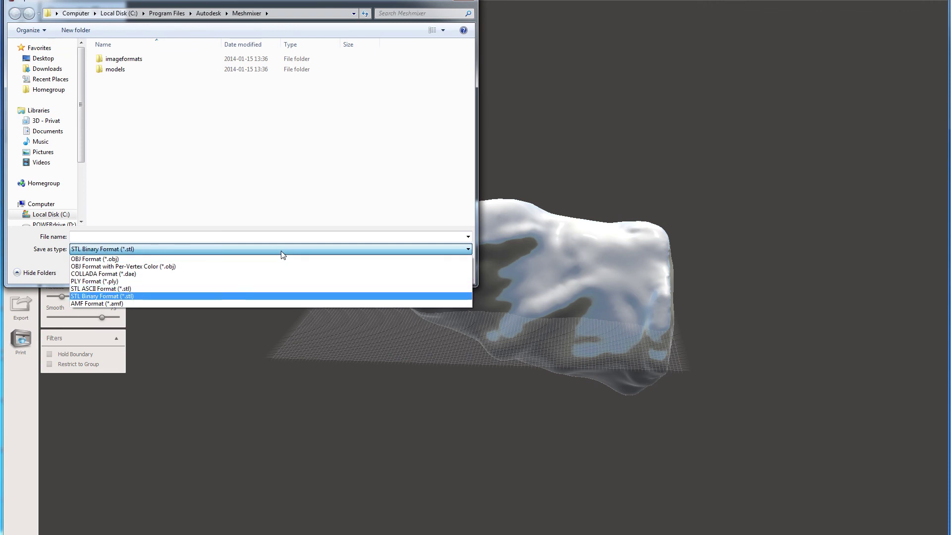
left_click(281, 251)
left_click(307, 13)
type("C:\\Users\\QUATTRO\\Videos\\Developing DSLR\\e03")
key("Return")
left_click(174, 69)
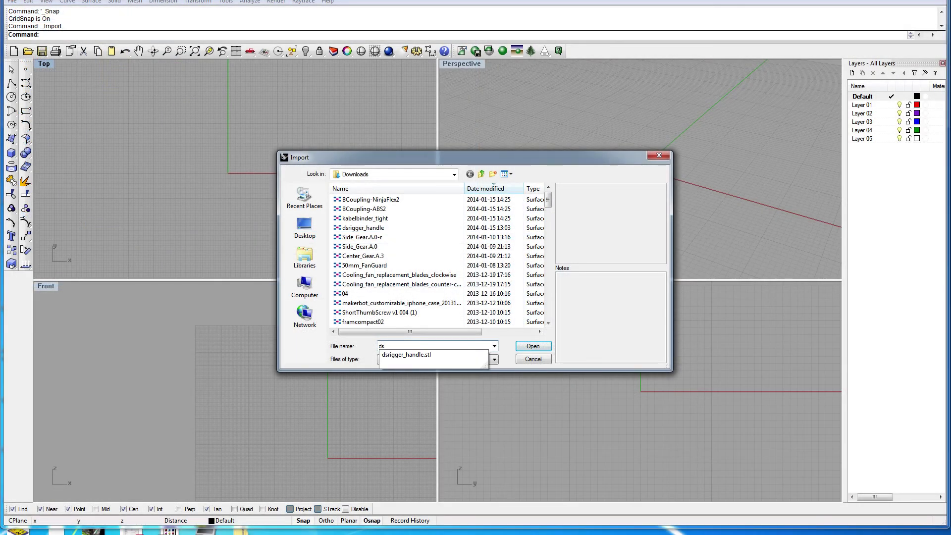
Step: Switch to Rhino, import dsrigger_handle.stl and show the mesh in rendered display in the Perspective viewport
key("Return")
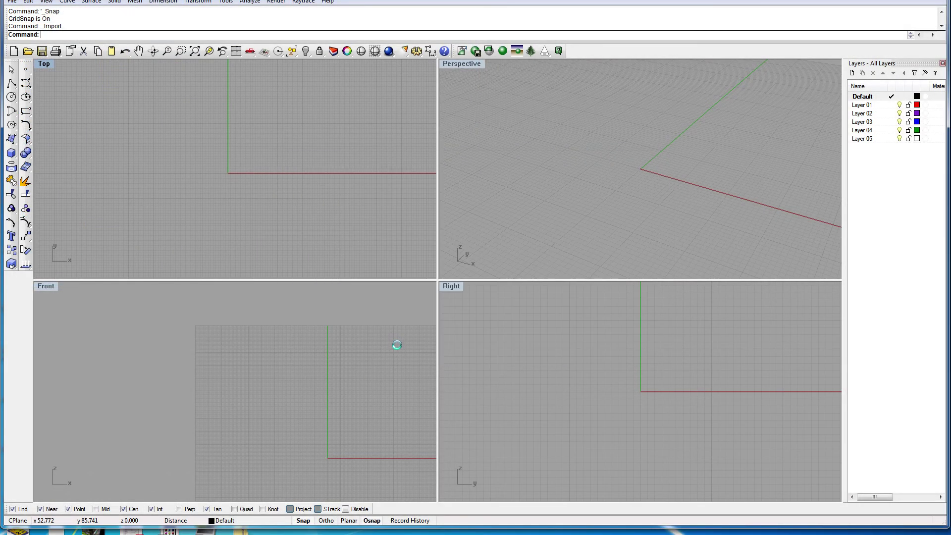
left_click(501, 234)
middle_click(504, 232)
left_click(519, 232)
scroll(520, 232, "down", 6)
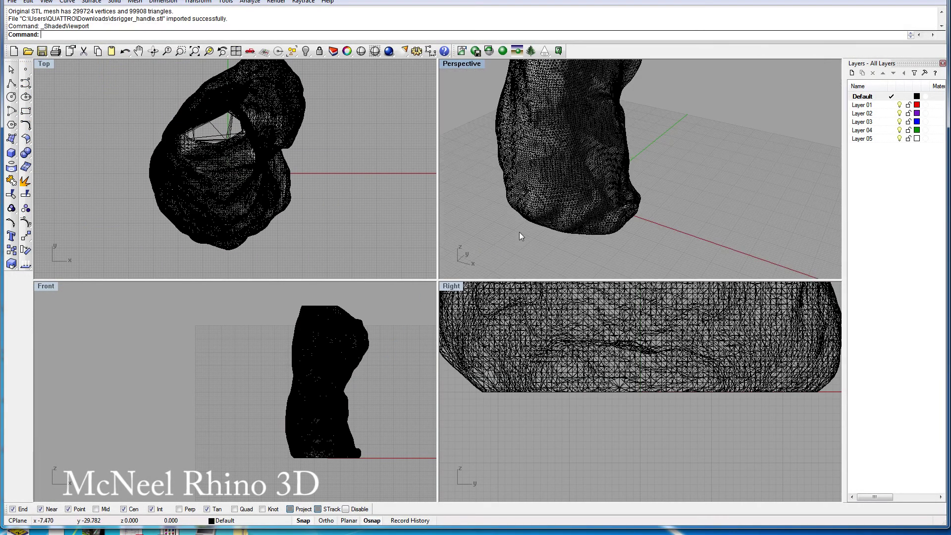
scroll(519, 232, "down", 5)
middle_click(617, 164)
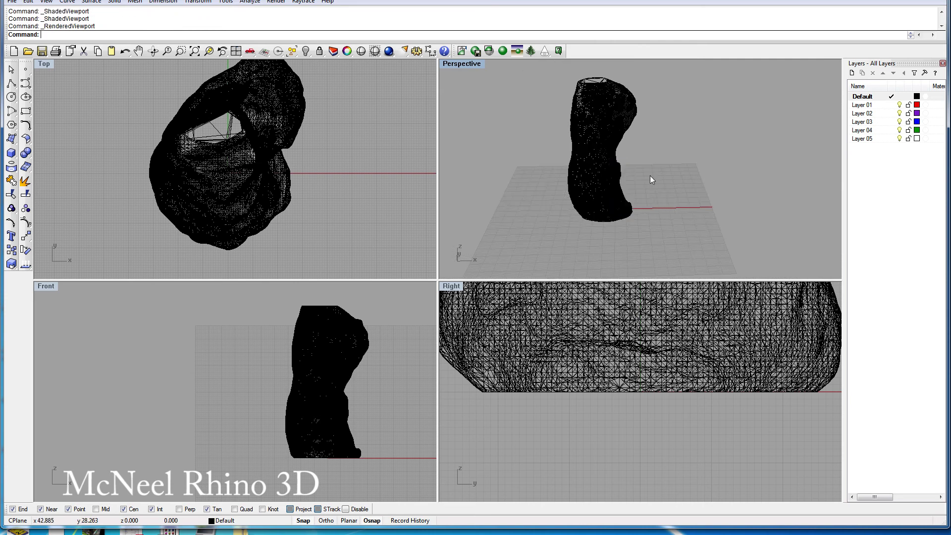
left_click(645, 163)
right_click_drag(647, 167, 652, 209, "shift")
left_click(596, 199)
left_click(358, 200)
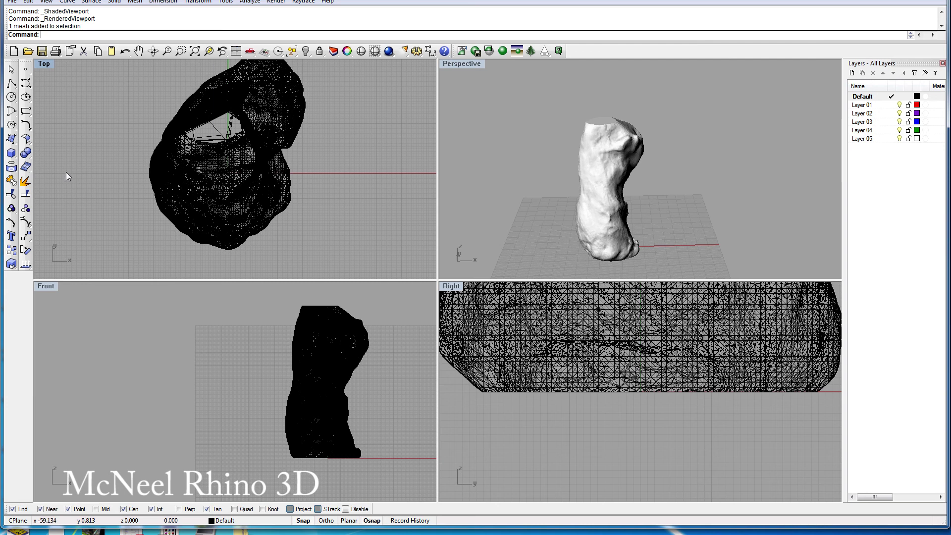
Step: Create contour curves from the handle mesh in the Front viewport, running vertically from base to top with a spacing of 4
left_click(13, 164)
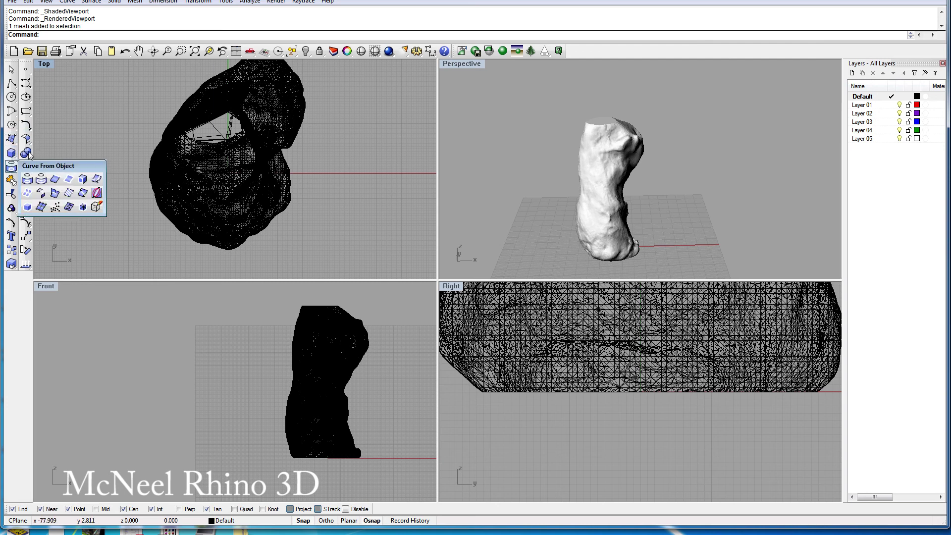
left_click(68, 193)
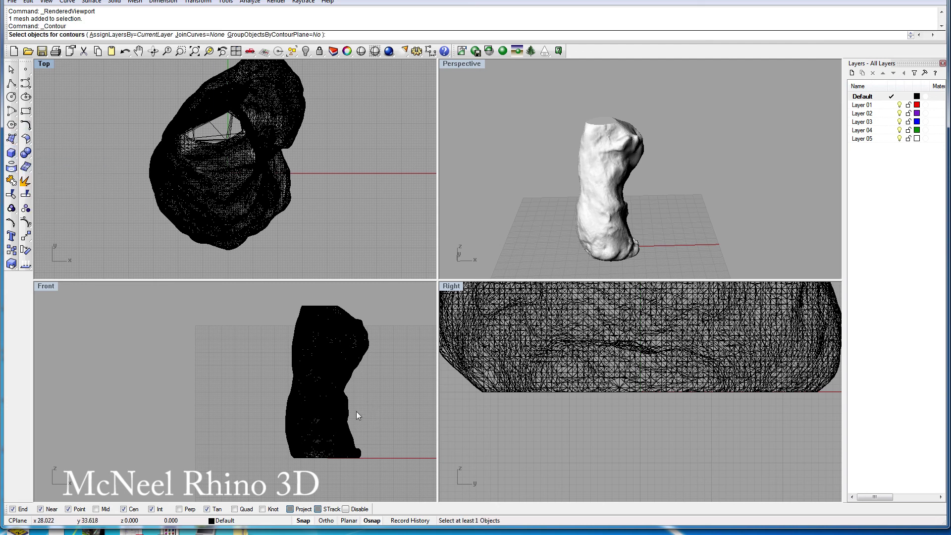
left_click(342, 404)
key("Return")
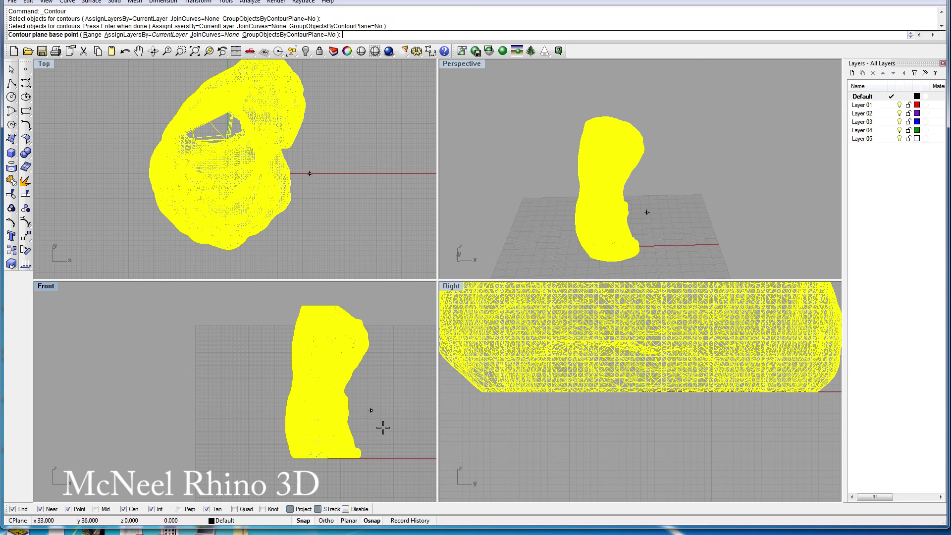
scroll(407, 461, "up", 3)
scroll(403, 451, "down", 3)
left_click(405, 457)
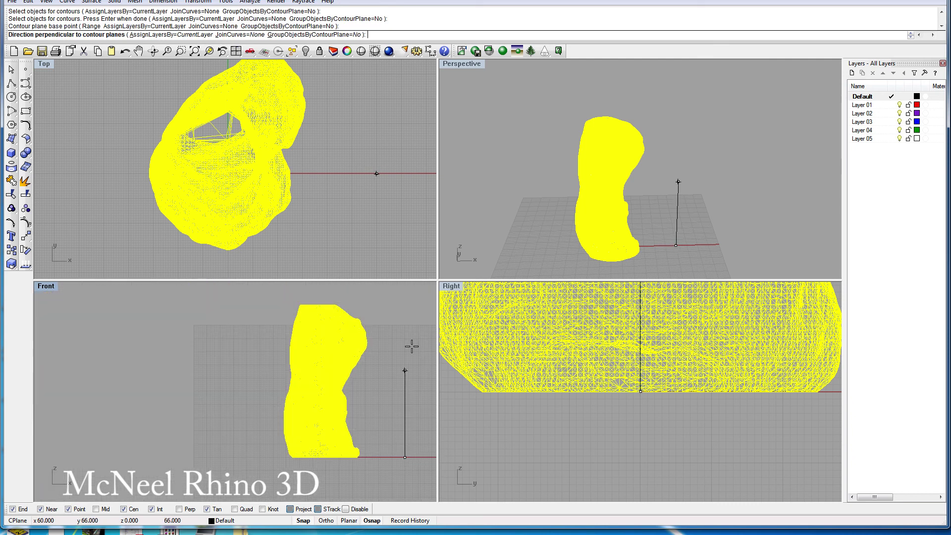
left_click(402, 301)
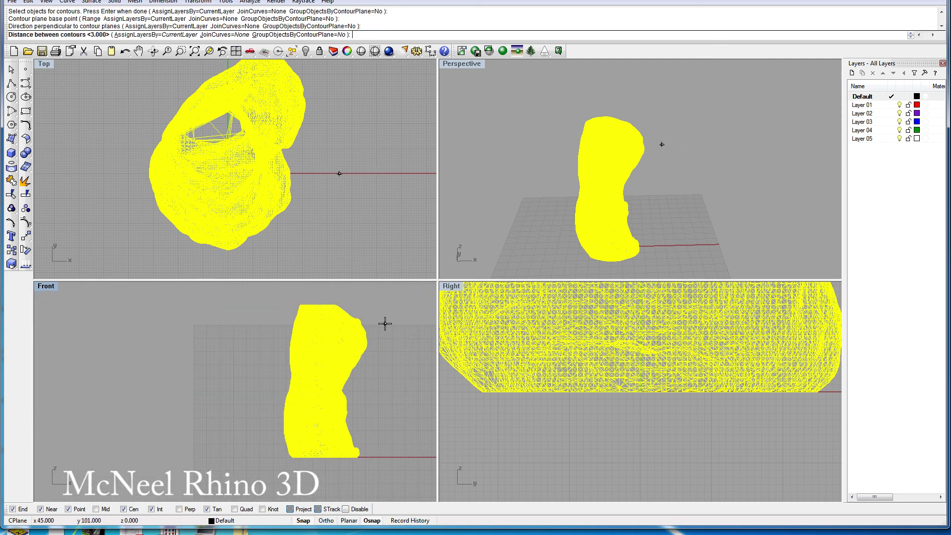
type("4")
key("Return")
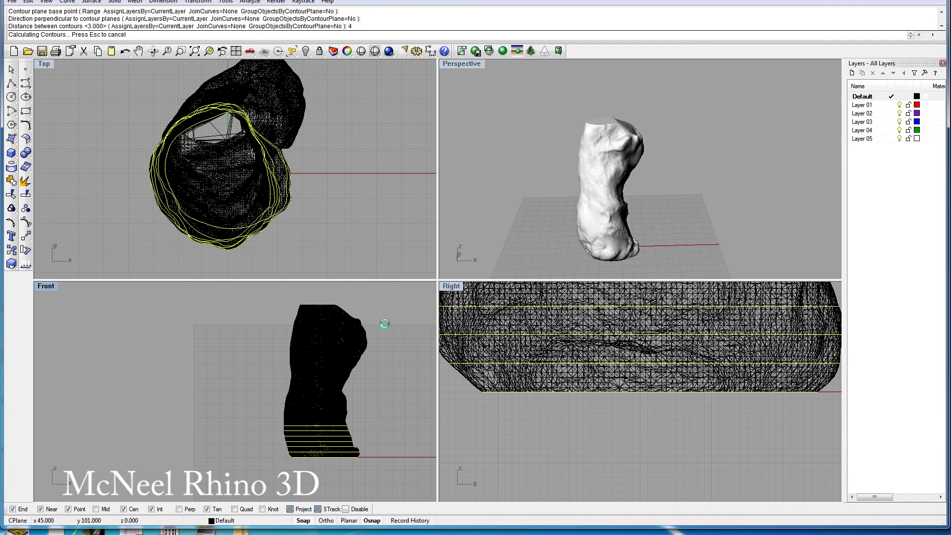
Step: Switch the Perspective viewport to shaded display and delete the handle mesh, keeping only the contour curves
left_click(536, 202)
right_click_drag(535, 202, 662, 163)
left_click(613, 143)
scroll(613, 144, "up", 2)
key("ctrl+alt+s")
left_click(637, 156)
left_click(593, 97)
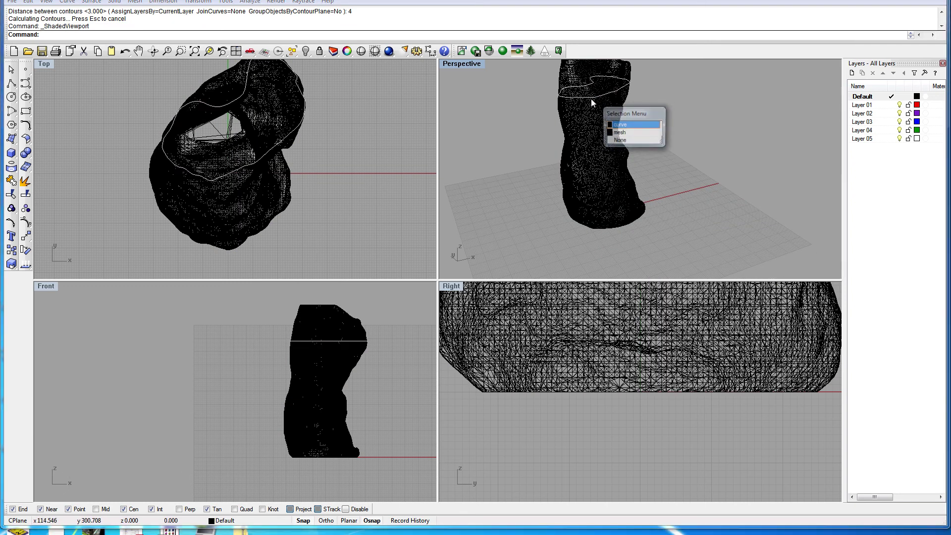
left_click(622, 136)
key("Delete")
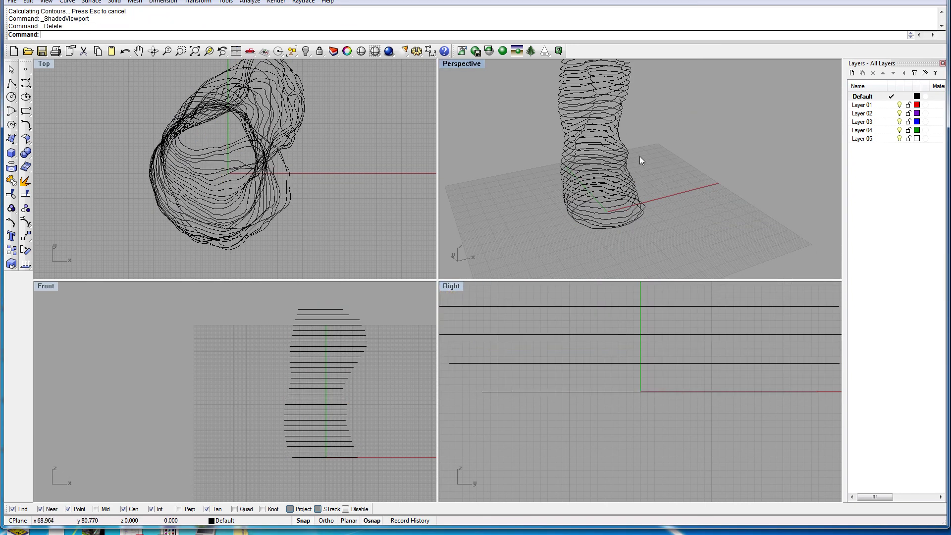
Step: Try rebuilding all contour curves with a point count of 10 and degree 3
right_click_drag(644, 156, 644, 185)
scroll(644, 185, "down", 2)
scroll(644, 186, "up", 2)
left_click_drag(518, 89, 684, 270)
right_click_drag(652, 237, 651, 217, "shift")
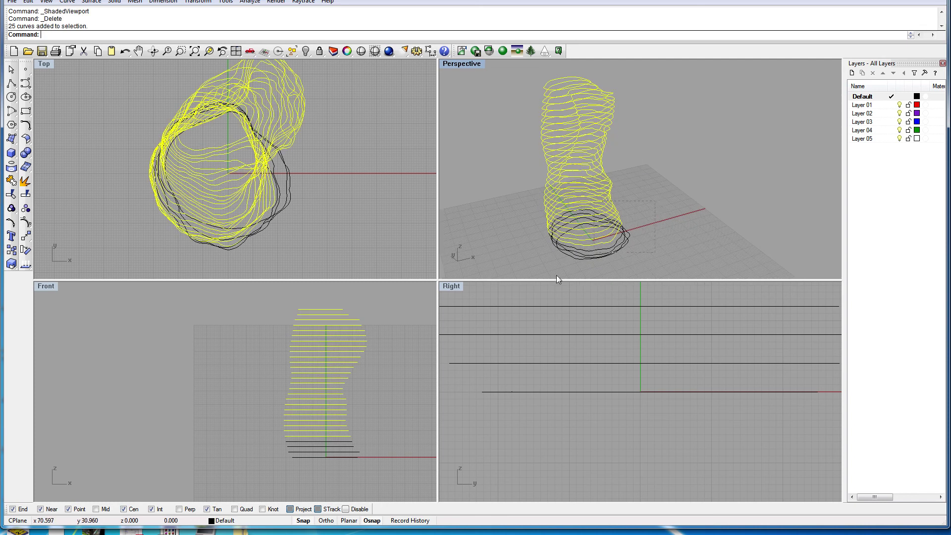
key("ctrl+a")
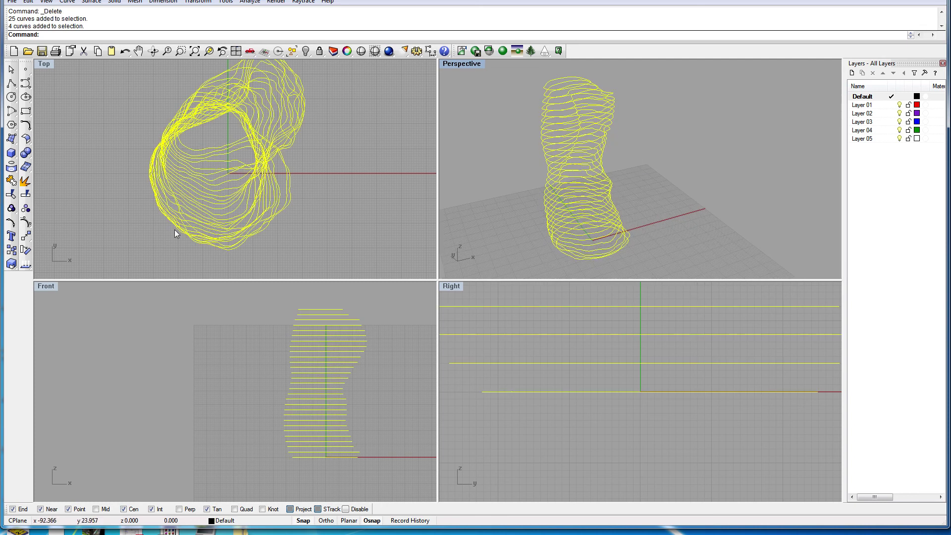
left_click(12, 168)
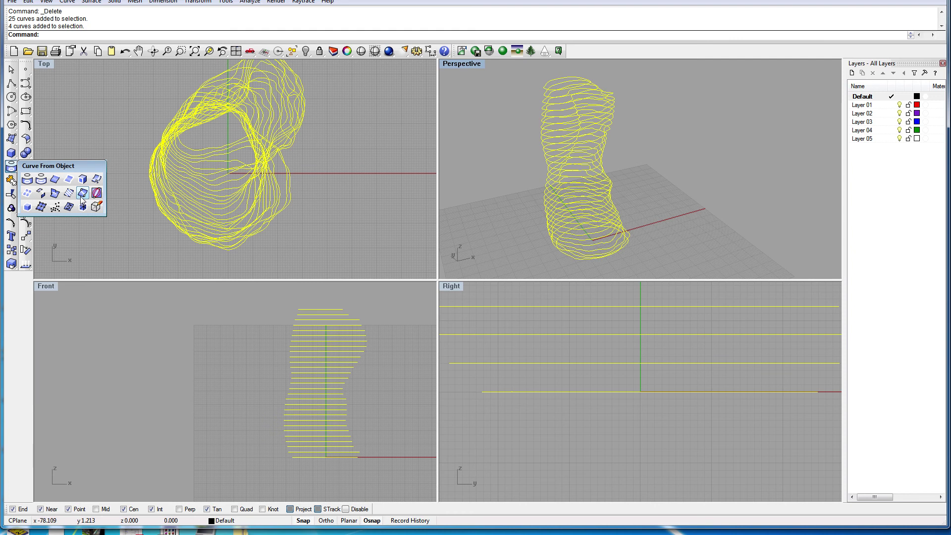
left_click(25, 125)
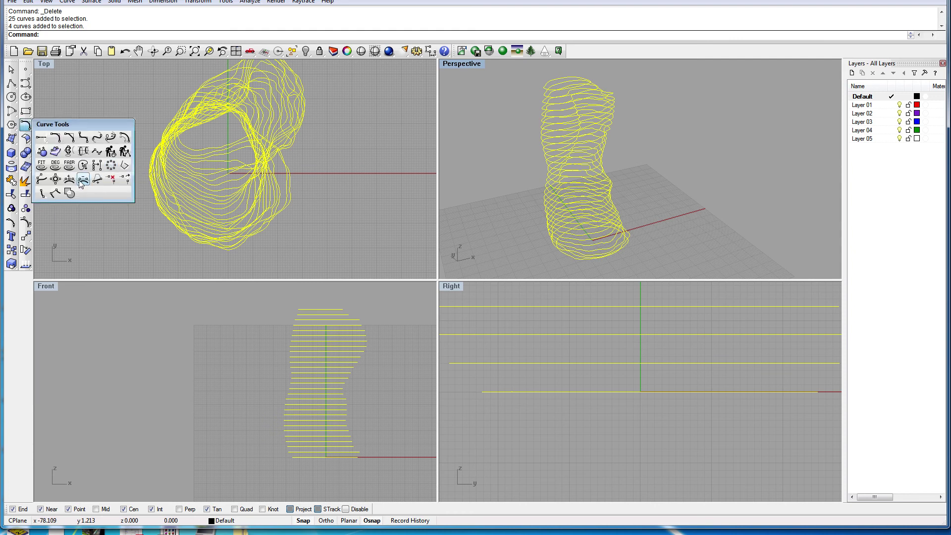
left_click(112, 153)
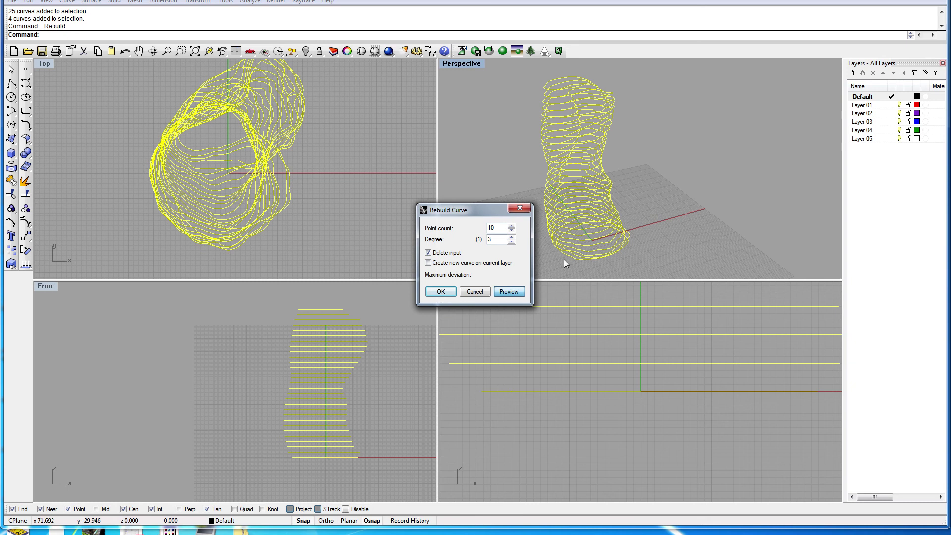
left_click(456, 296)
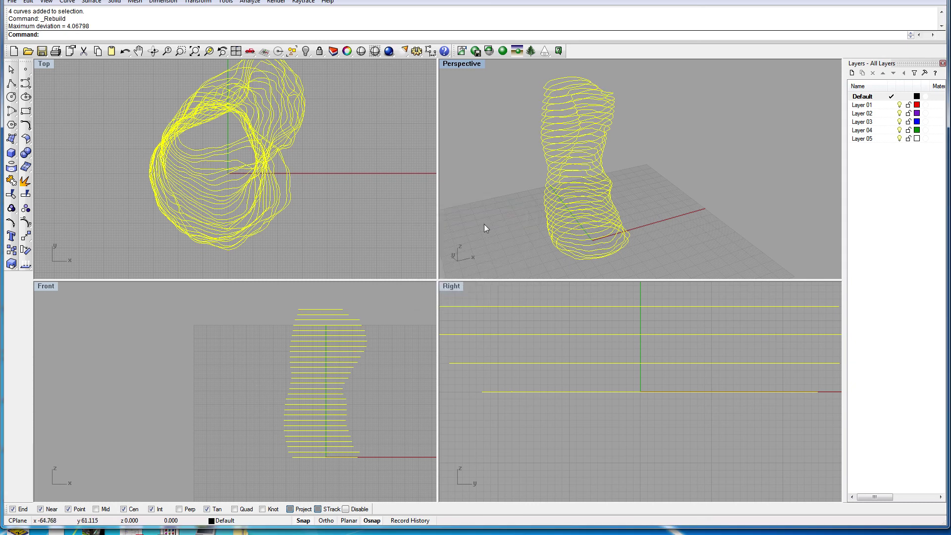
Step: Test the rebuild on the topmost contour curve with 10 points and degree 3, and undo it
left_click(545, 83)
left_click(584, 118)
right_click_drag(543, 137, 540, 162)
scroll(540, 162, "up", 6)
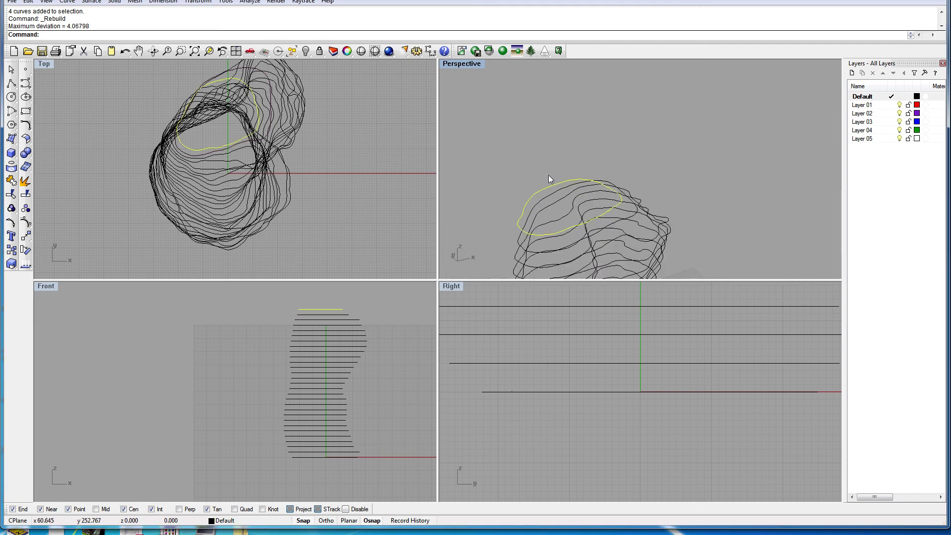
right_click(540, 162)
left_click(509, 291)
left_click_drag(464, 209, 410, 211)
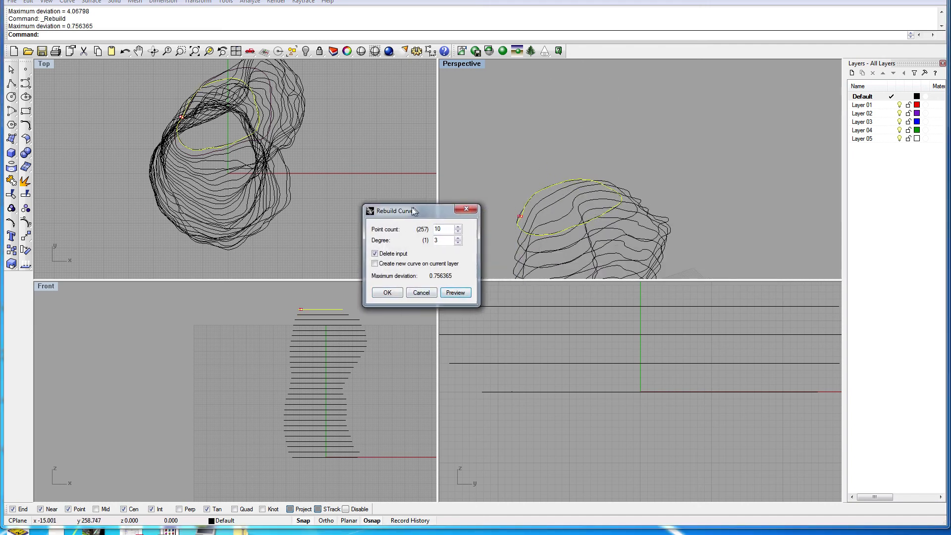
left_click(399, 298)
key("ctrl+z")
Step: Rebuild all contour curves with a point count of 10 and degree 3, deleting the input curves
scroll(625, 204, "down", 5)
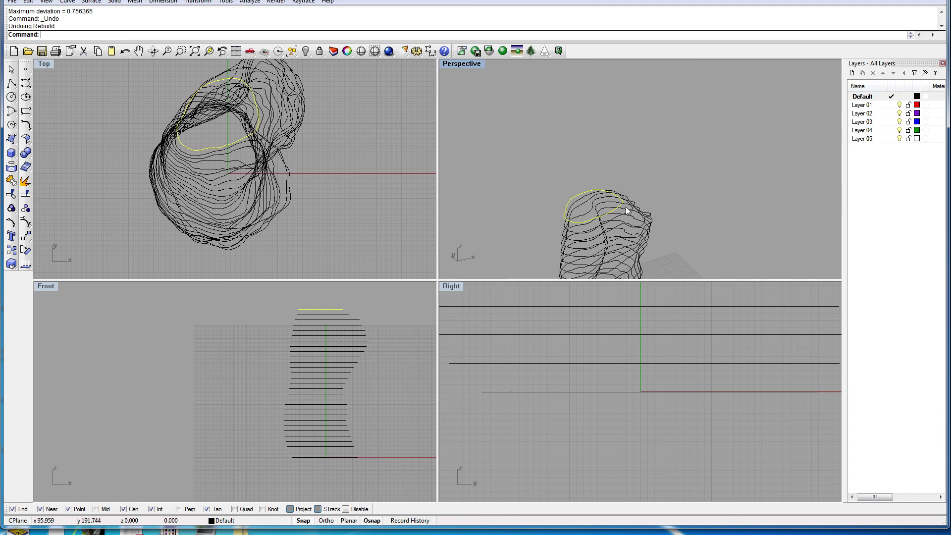
key("ctrl+a")
key("Return")
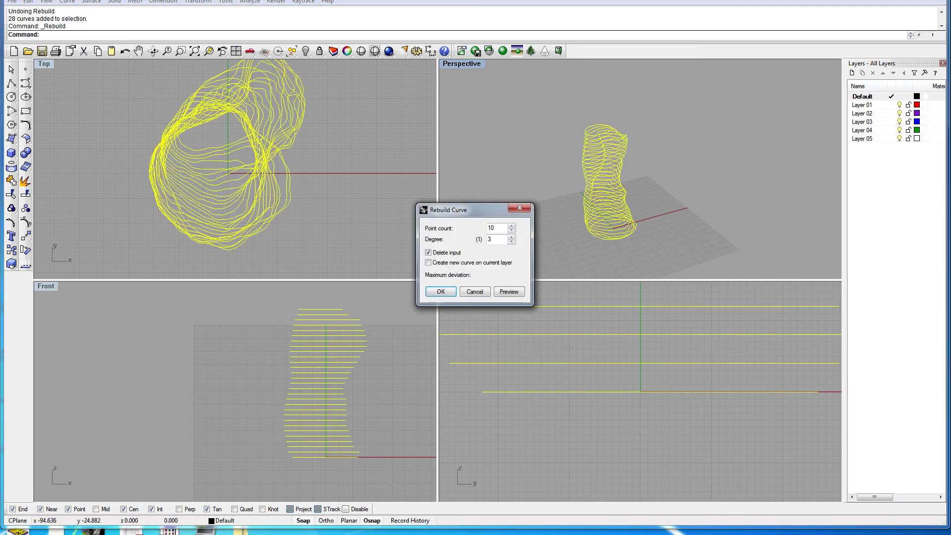
left_click(457, 294)
scroll(604, 178, "up", 4)
scroll(650, 136, "up", 5)
left_click(652, 137)
right_click_drag(644, 139, 636, 162)
scroll(636, 163, "down", 7)
Step: Start a loft through all rebuilt contour curves, accept the curve seams and preview the Normal style
key("ctrl+a")
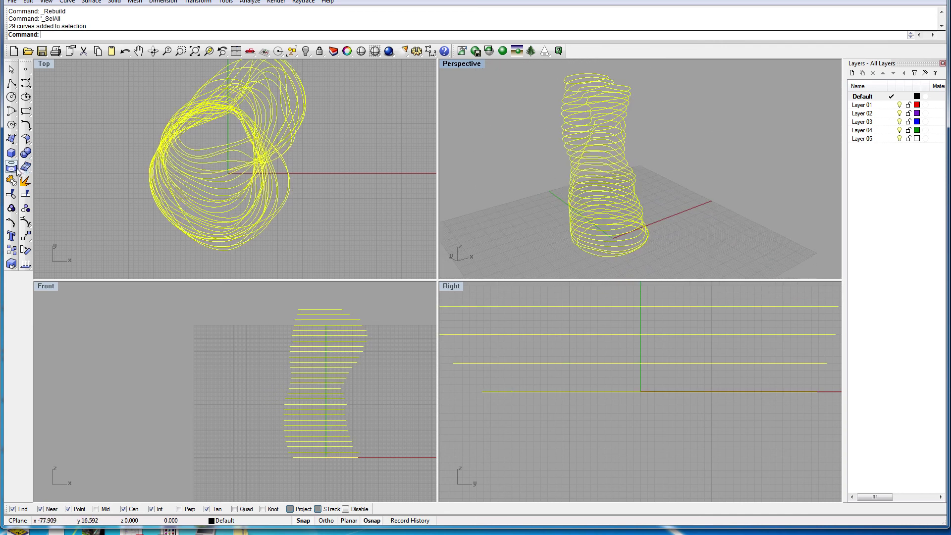
type("Loft")
key("Return")
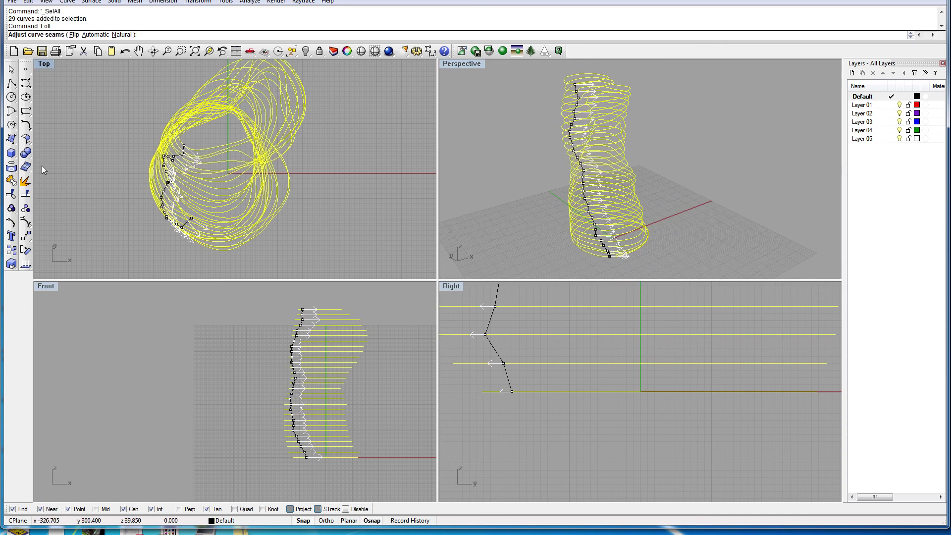
right_click_drag(686, 196, 630, 186)
key("Return")
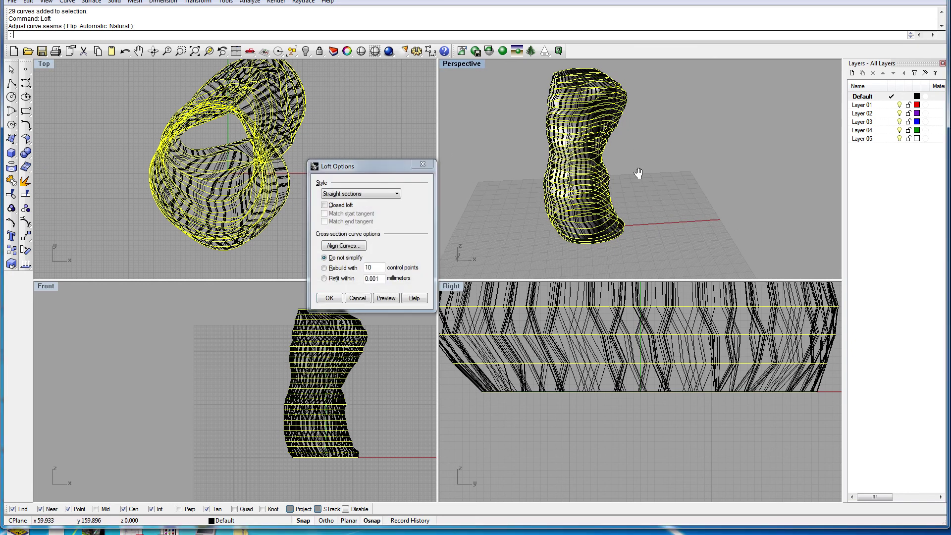
left_click(375, 194)
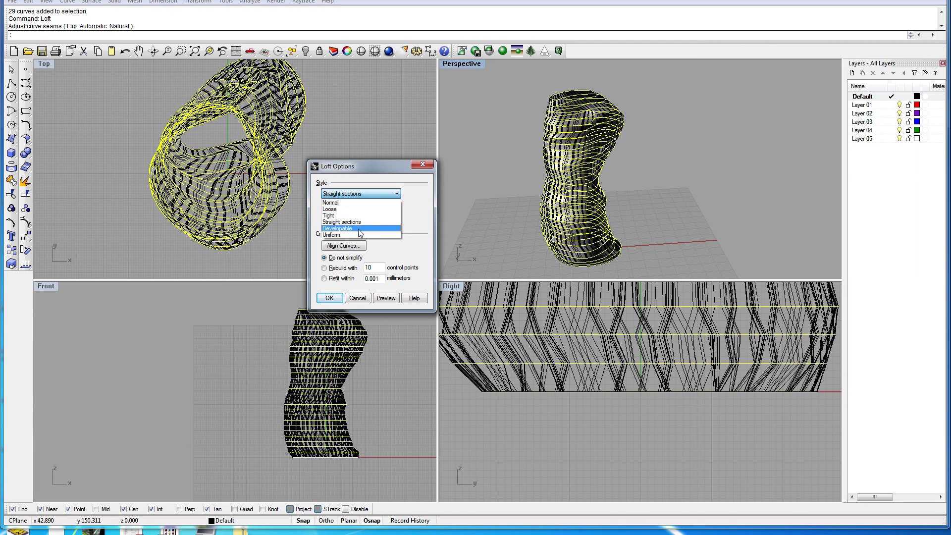
left_click(347, 203)
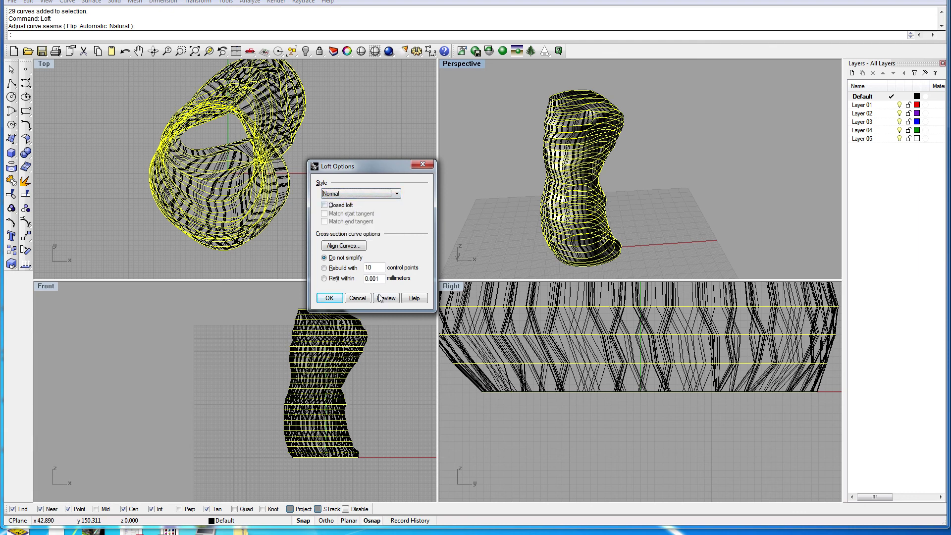
left_click(386, 298)
right_click_drag(664, 150, 641, 147)
scroll(636, 151, "up", 3)
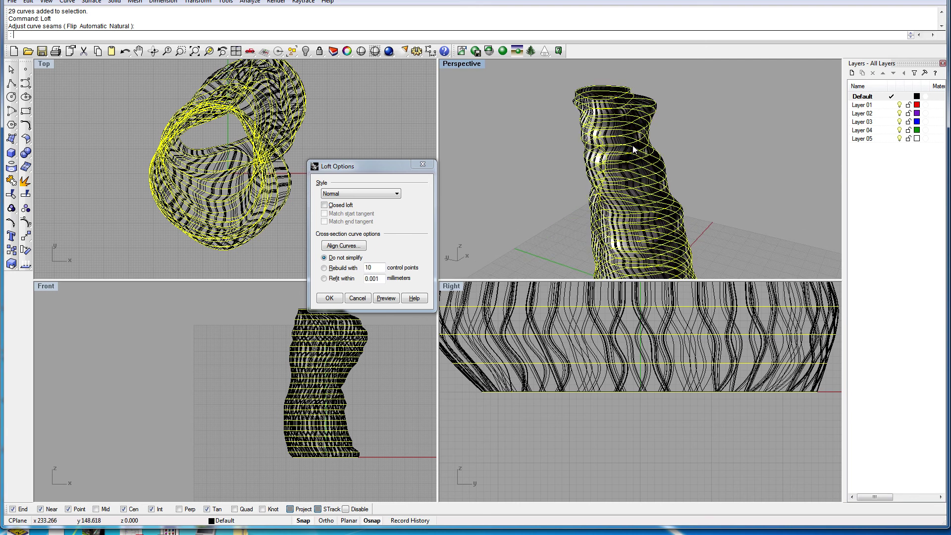
scroll(633, 149, "up", 2)
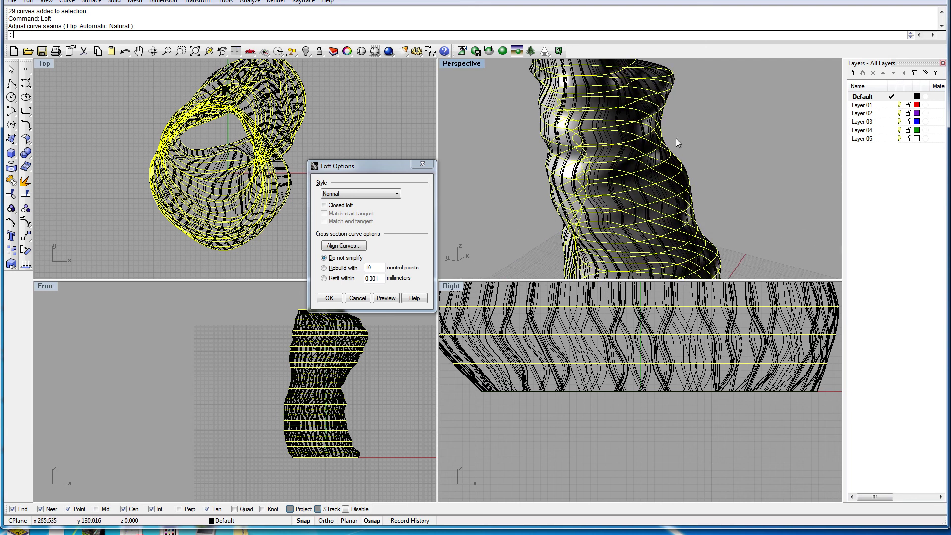
Step: Maximize the Perspective viewport, change the loft style to Loose, preview it and create the lofted surface
double_click(462, 66)
scroll(486, 200, "down", 5)
left_click_drag(373, 167, 721, 134)
right_click_drag(486, 362, 619, 218, "shift")
left_click(694, 159)
left_click(709, 176)
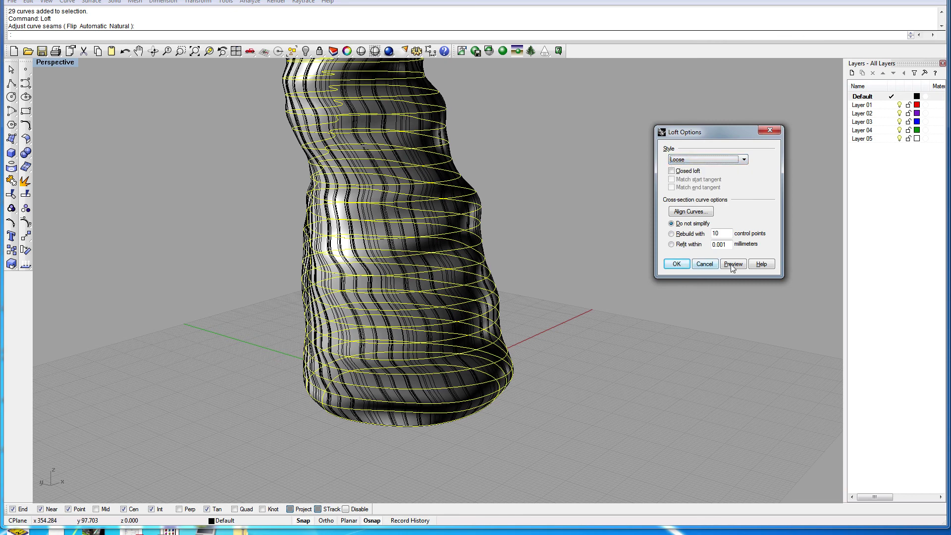
left_click(733, 264)
left_click(677, 264)
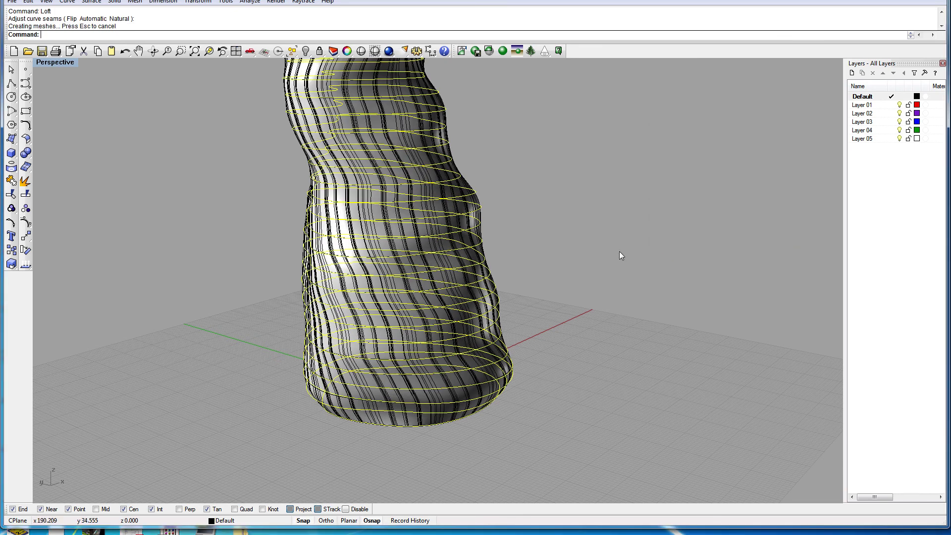
Step: Cap the open ends of the lofted handle surface
right_click_drag(556, 230, 425, 171)
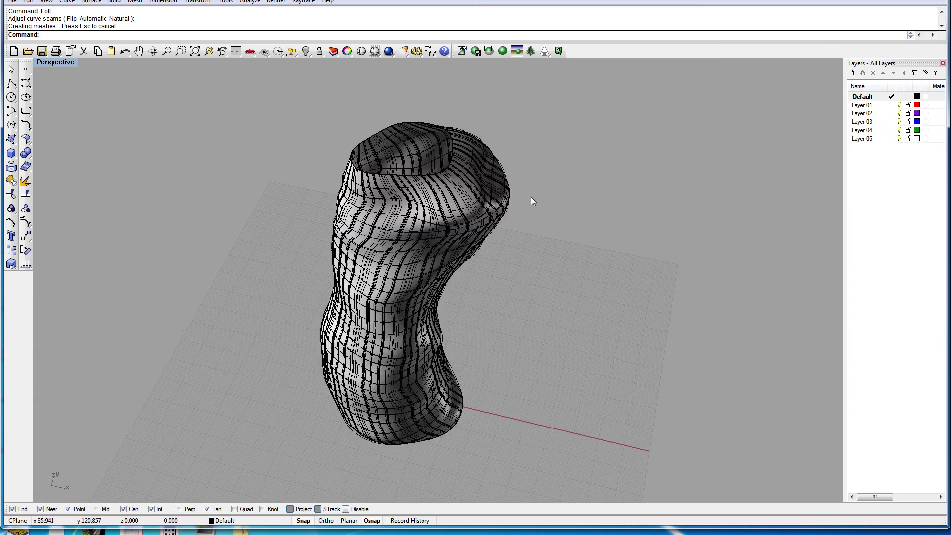
scroll(448, 188, "up", 6)
left_click(480, 237)
type("Cap")
key("Return")
left_click(610, 194)
scroll(511, 228, "down", 8)
Step: Duplicate the capped handle in place and move the copy along the x axis so it stands beside the original
right_click_drag(474, 303, 459, 209)
left_click(464, 199)
key("ctrl+c")
key("ctrl+v")
type("move")
key("Return")
left_click(302, 372)
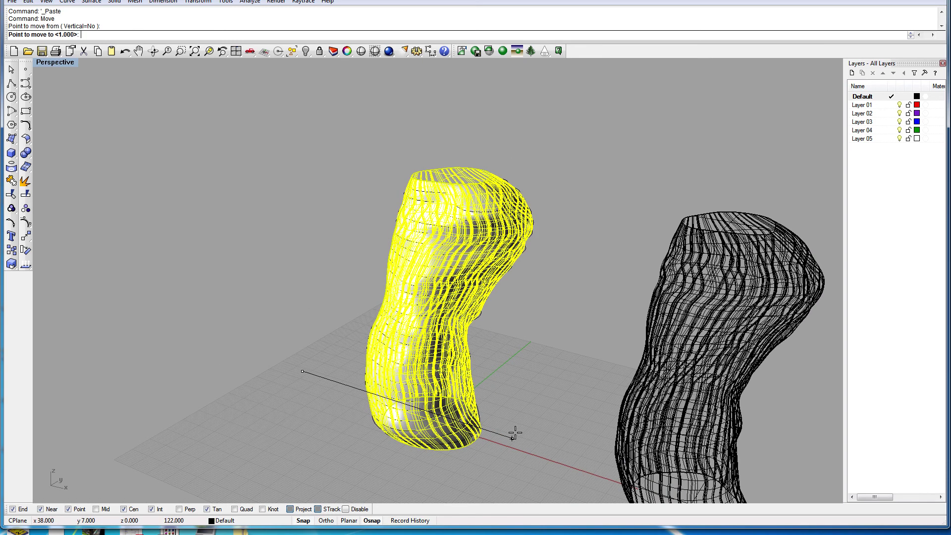
left_click(516, 430)
Step: Inspect the capped tops of both handles, and return to the four-viewport layout with both handles framed in the Front viewport
right_click_drag(551, 409, 504, 293)
scroll(595, 284, "up", 6)
left_click(609, 281)
right_click_drag(585, 271, 492, 360)
left_click(508, 286)
scroll(637, 305, "up", 2)
right_click_drag(464, 169, 465, 260, "shift")
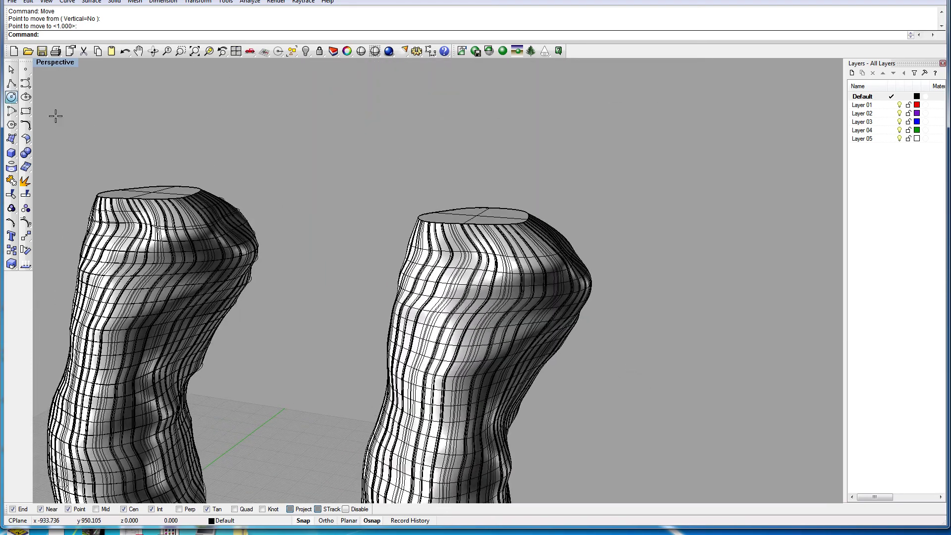
key("Escape")
double_click(56, 62)
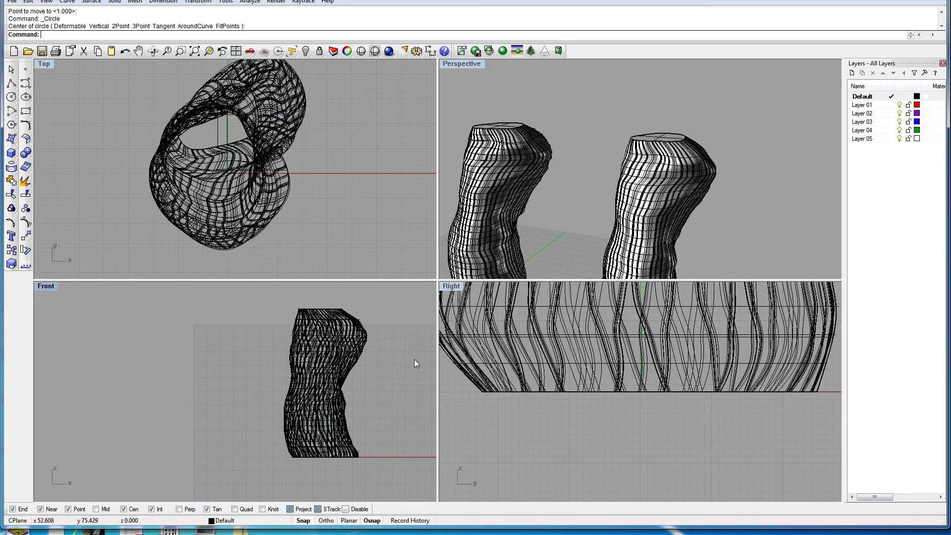
scroll(416, 360, "down", 4)
right_click_drag(415, 360, 364, 369)
right_click_drag(704, 163, 601, 137)
scroll(695, 412, "down", 3)
scroll(610, 374, "up", 4)
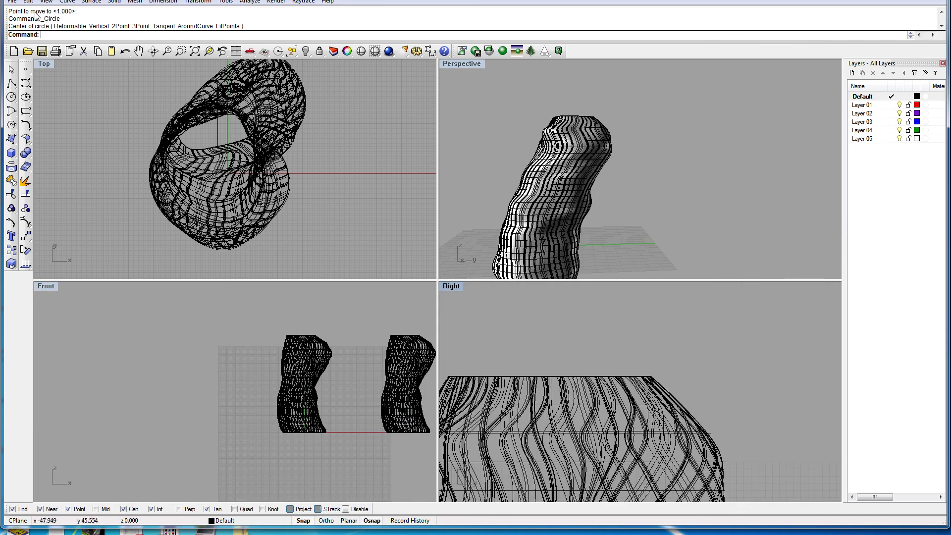
Step: Set the grid extents to 100 mm for all viewports
left_click(46, 1)
left_click(82, 160)
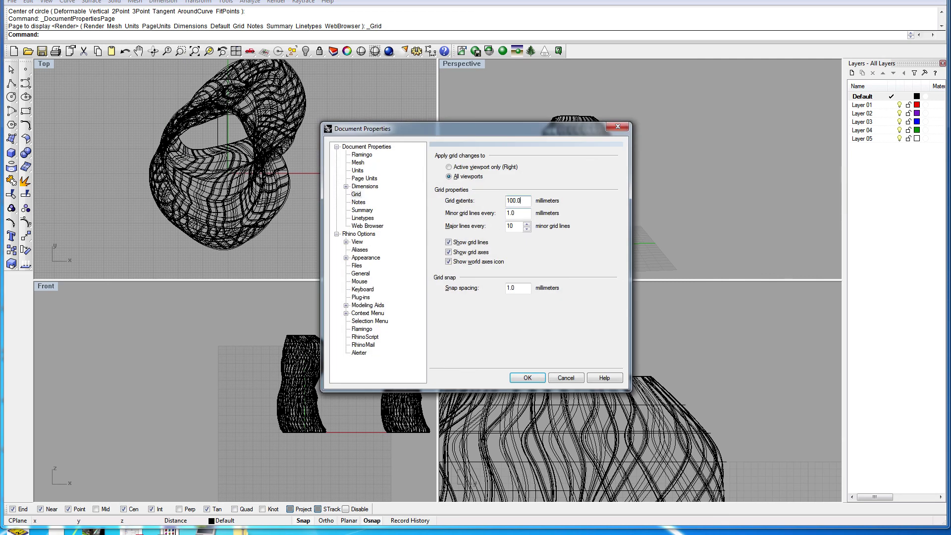
key("Return")
Step: Draw two concentric circles above the handle in the Right viewport, the inner 15.22 mm in diameter and the outer about 28 mm
scroll(629, 354, "down", 3)
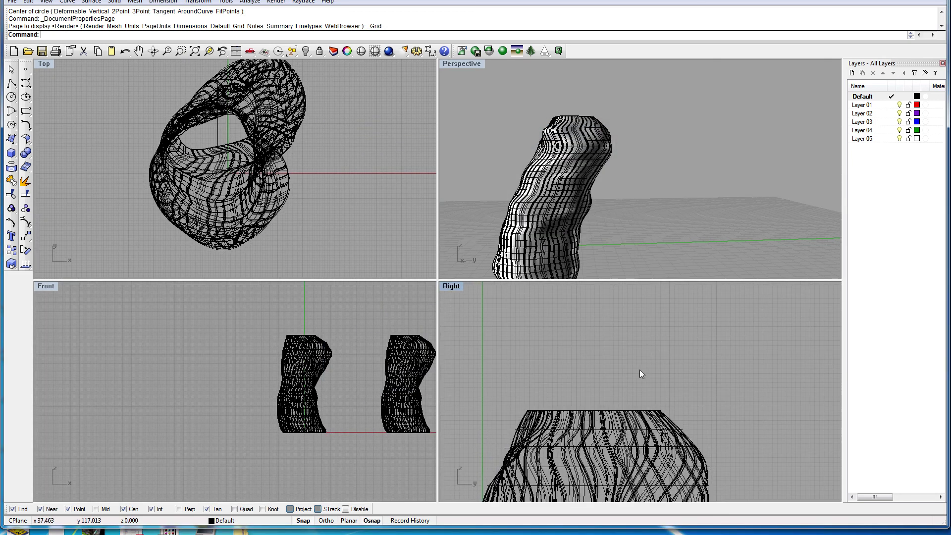
left_click(11, 97)
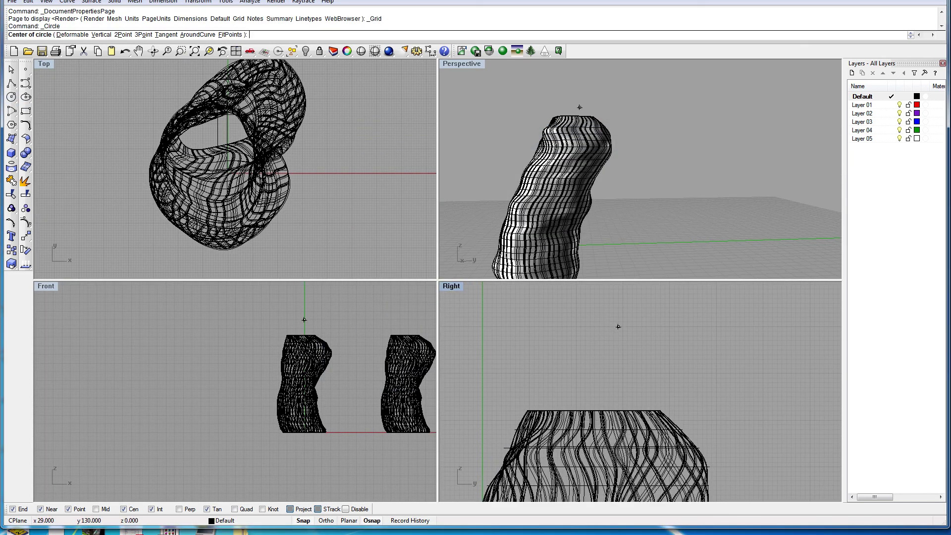
left_click(622, 327)
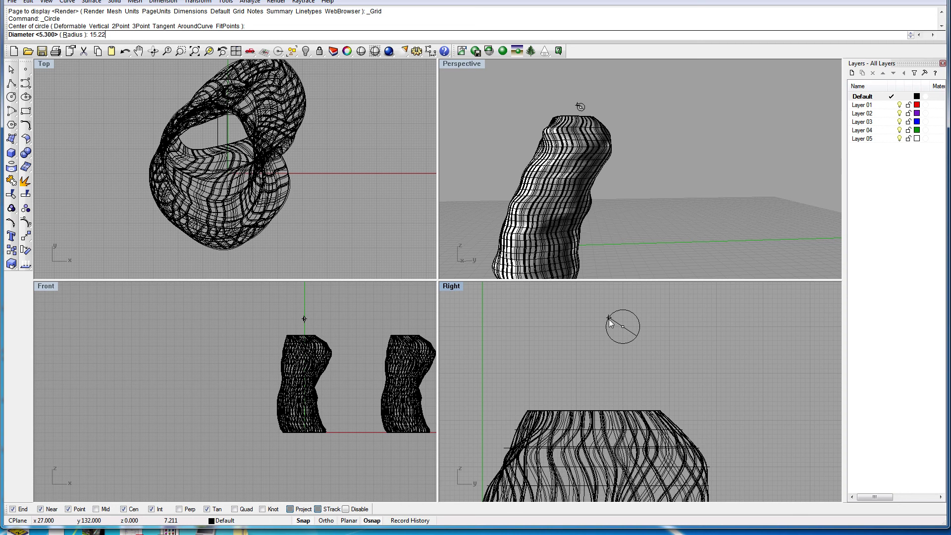
key("Return")
key("Return")
left_click(635, 296)
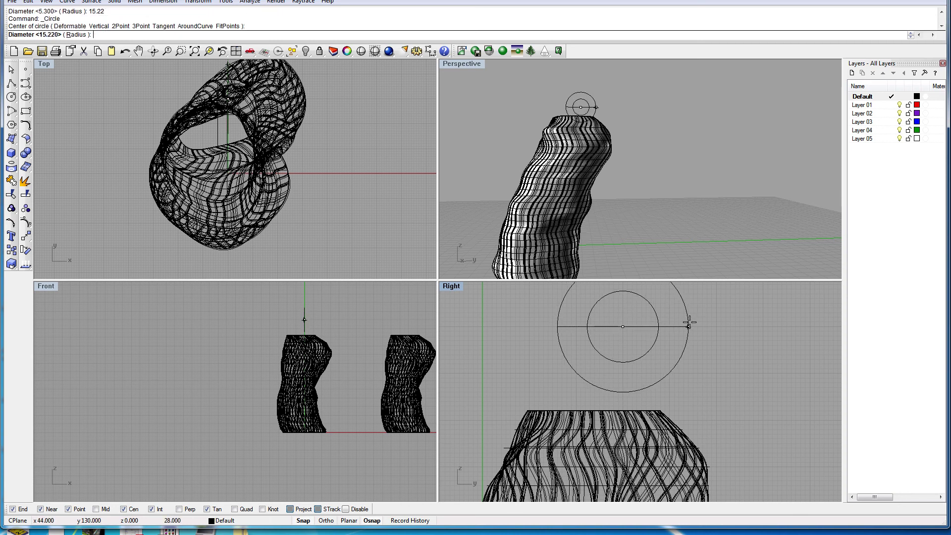
left_click(690, 323)
Step: Draw a thin horizontal rectangle from the inner circle's edge through the outer circle, centred on the circles' height
scroll(709, 347, "down", 4)
right_click_drag(709, 347, 579, 366)
scroll(621, 346, "up", 6)
left_click(25, 111)
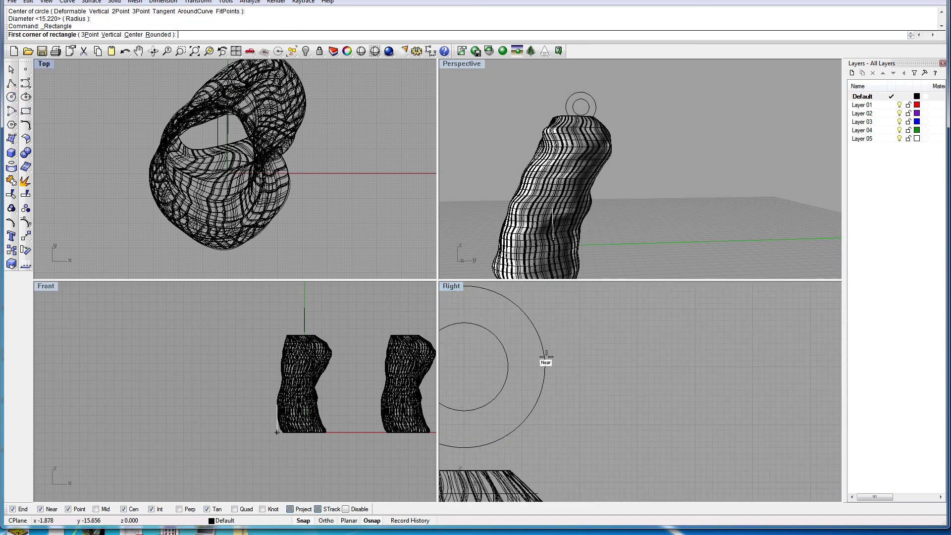
left_click(505, 360)
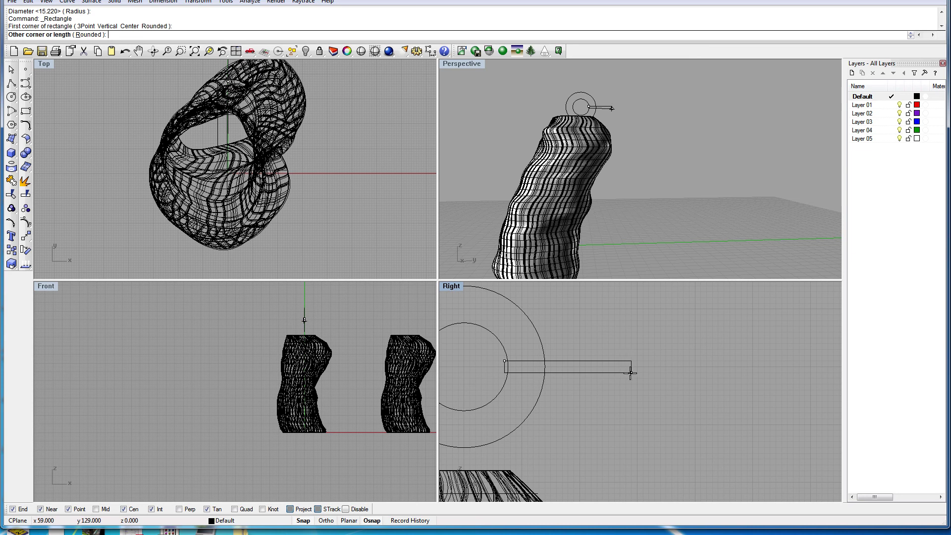
left_click(655, 371)
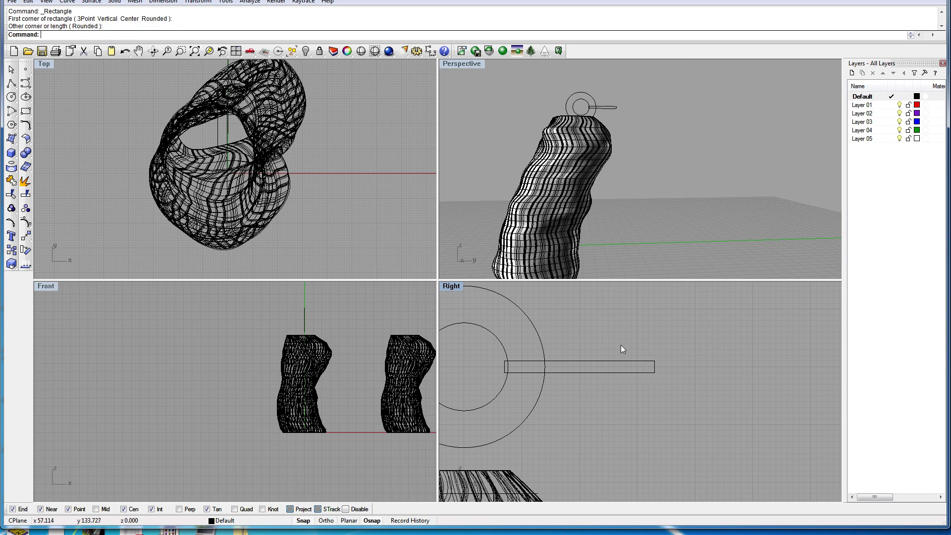
Step: Draw a polyline for the clamp's upper arm, from inside the ring outward, with a chamfered corner down to the rectangle's outer end
right_click_drag(623, 345, 598, 344)
left_click(11, 82)
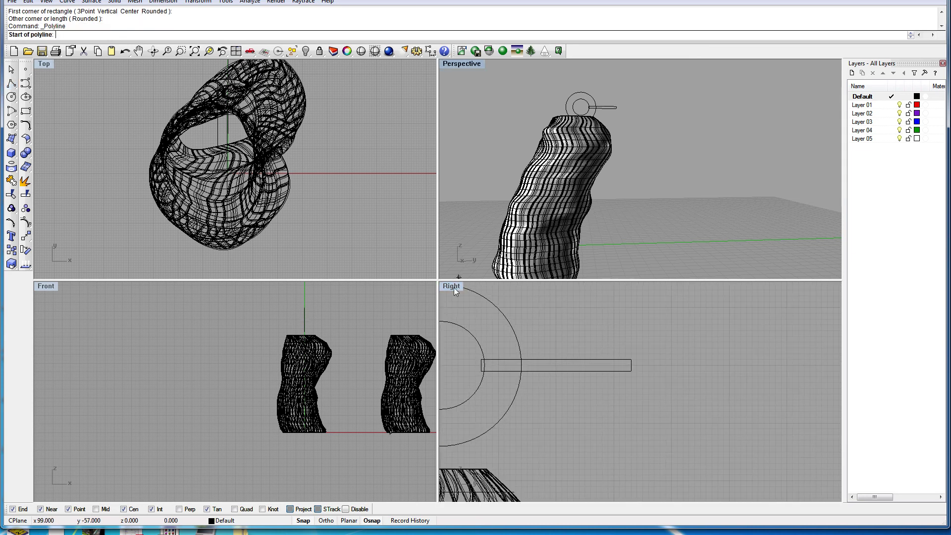
double_click(451, 287)
scroll(302, 247, "down", 5)
scroll(267, 235, "up", 3)
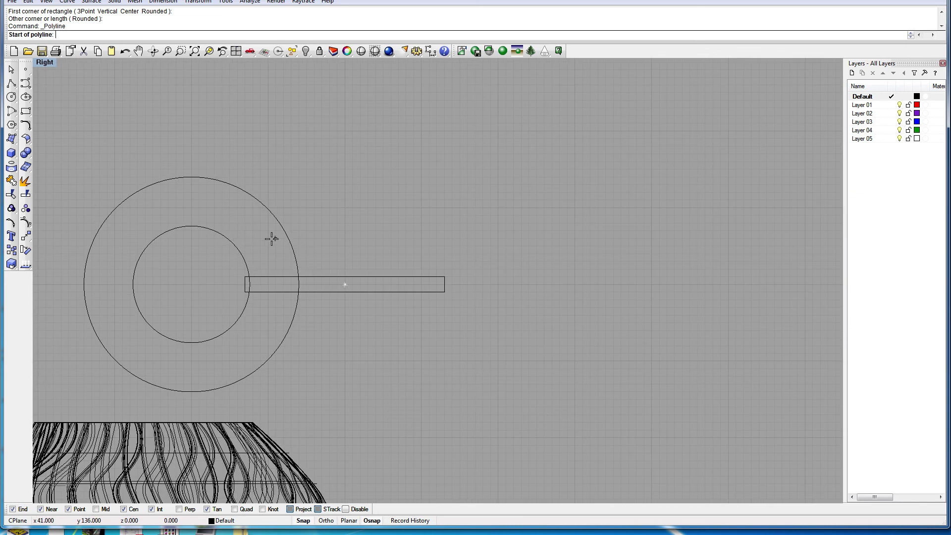
left_click(270, 239)
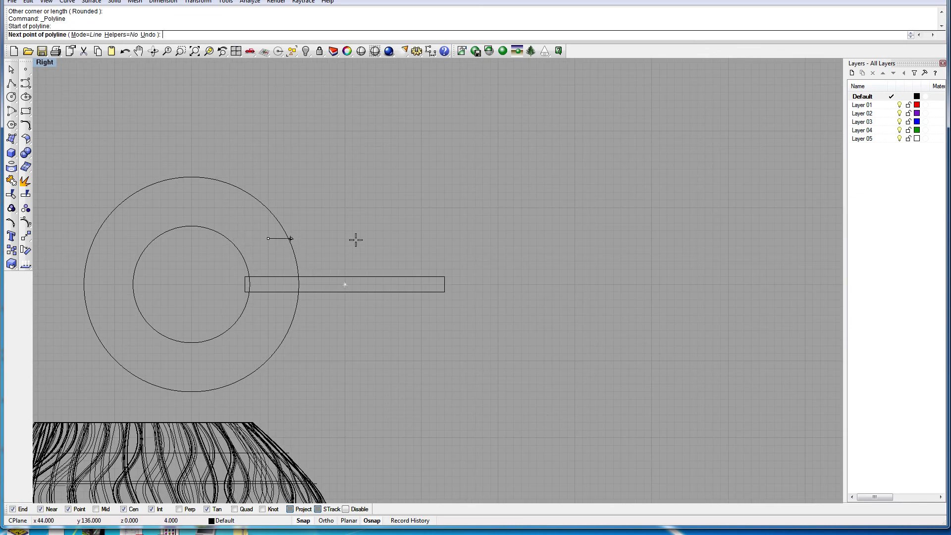
left_click(437, 238)
left_click(445, 245)
left_click(444, 276)
key("Return")
key("Return")
key("Escape")
Step: Mirror a copy of the upper arm polyline across the thin rectangle's horizontal centre line
left_click(444, 259)
type("Mirror")
key("Return")
scroll(424, 283, "up", 4)
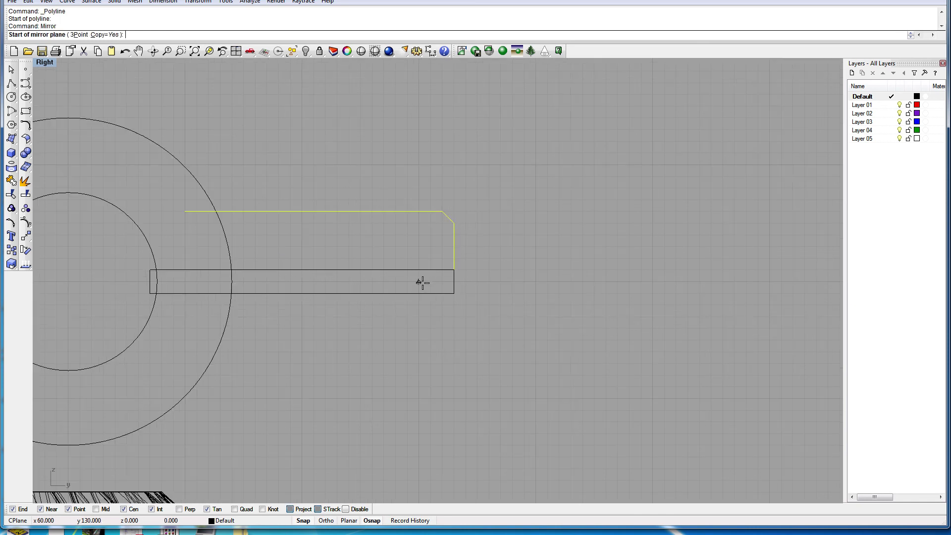
left_click(420, 282)
left_click(399, 280)
scroll(399, 279, "down", 4)
left_click(356, 310)
Step: Trim the circles, arm lines and rectangle against each other to form a split ring with two arms and an open slot
left_click_drag(371, 218, 228, 327)
right_click_drag(228, 318, 275, 304)
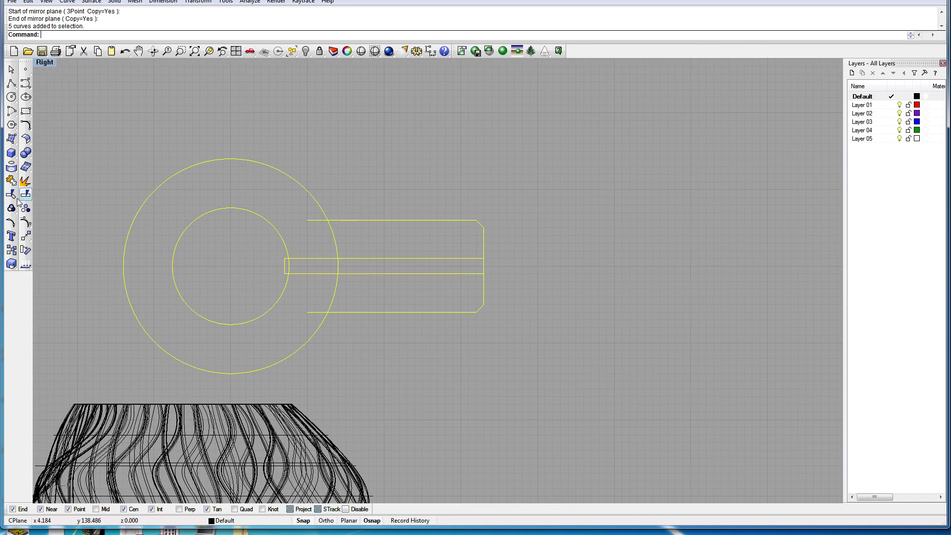
left_click(12, 195)
left_click(337, 245)
left_click(311, 220)
left_click(286, 266)
left_click(288, 266)
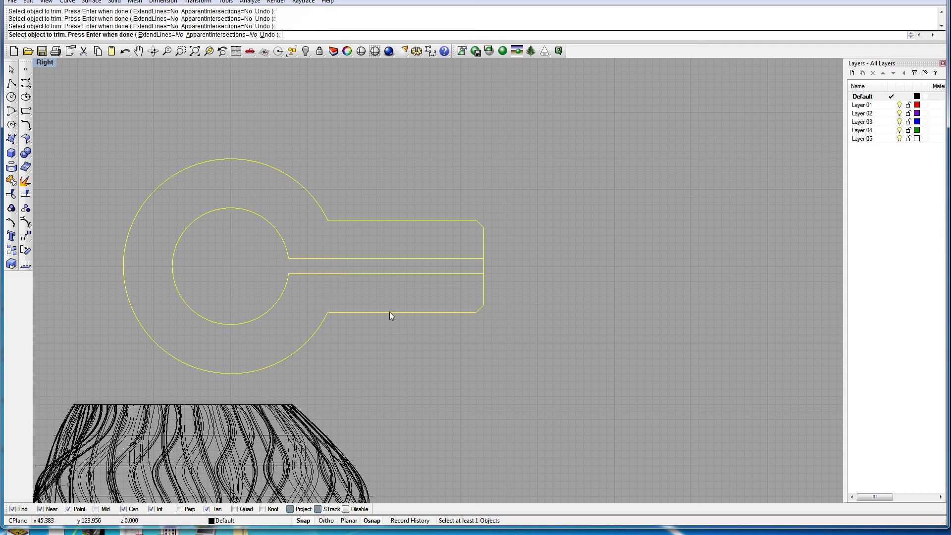
right_click(489, 269)
scroll(399, 212, "down", 2)
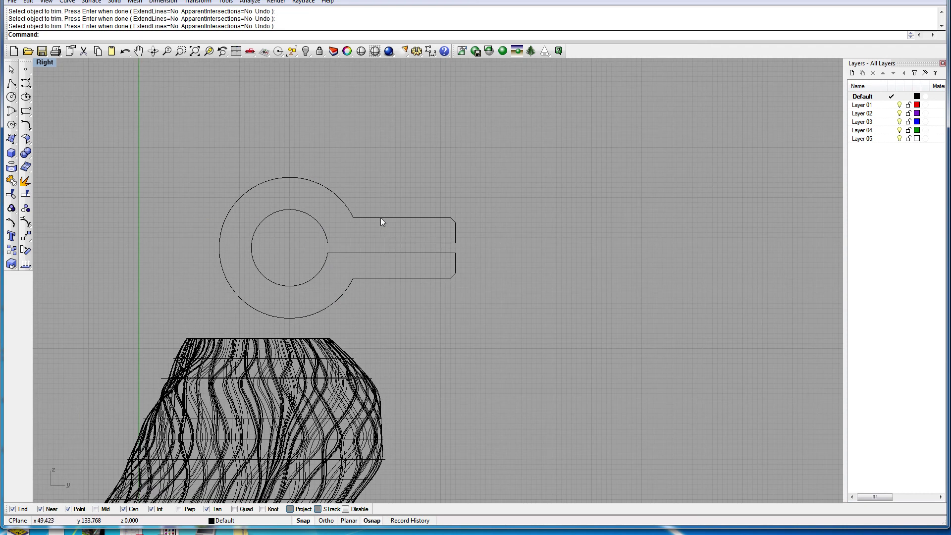
scroll(377, 207, "up", 1)
left_click(11, 85)
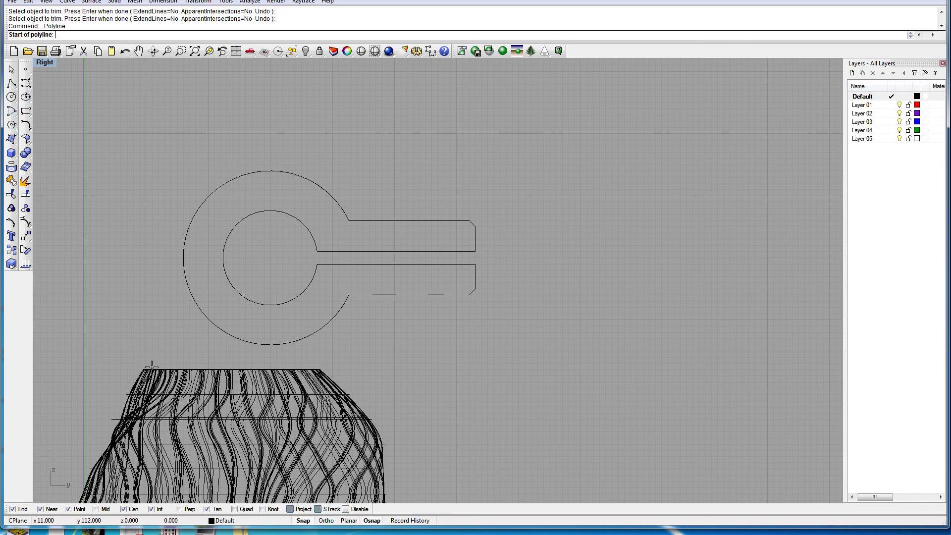
left_click(152, 370)
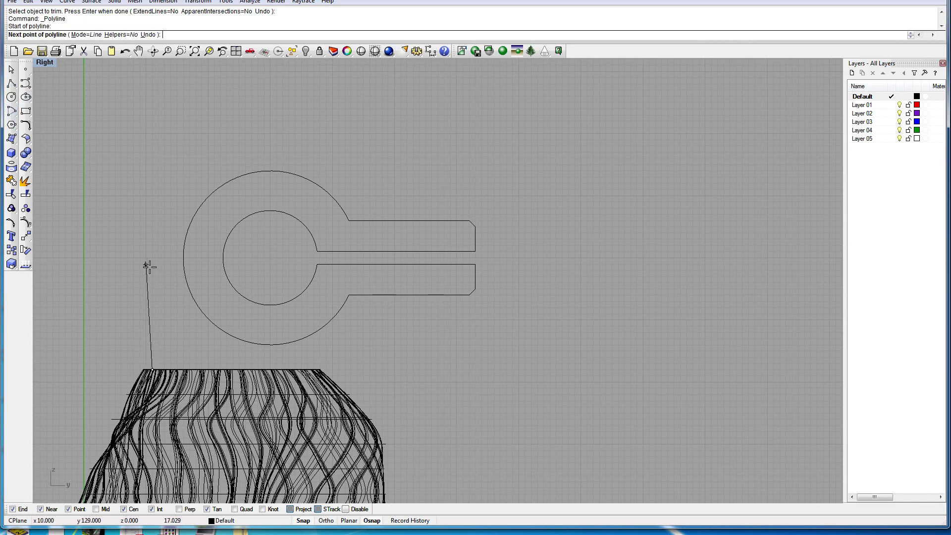
left_click(152, 233)
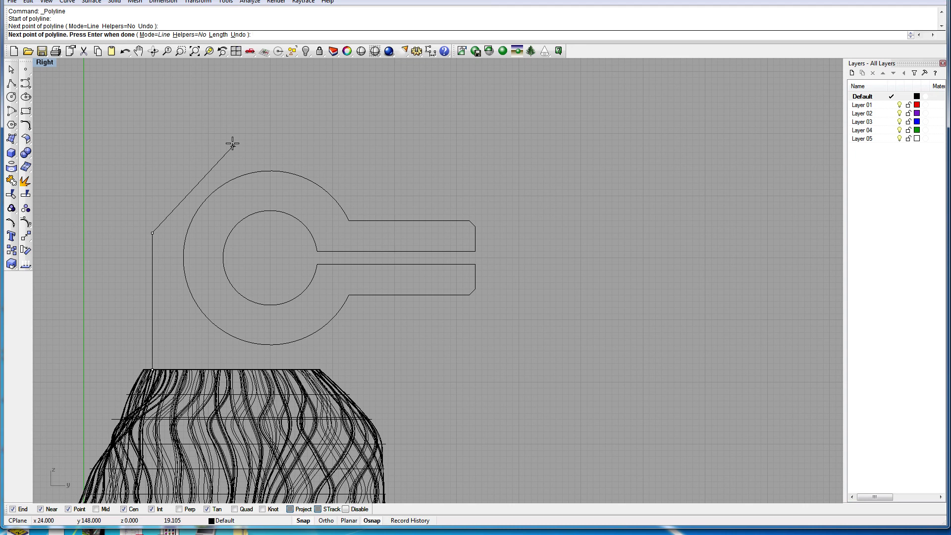
left_click(152, 197)
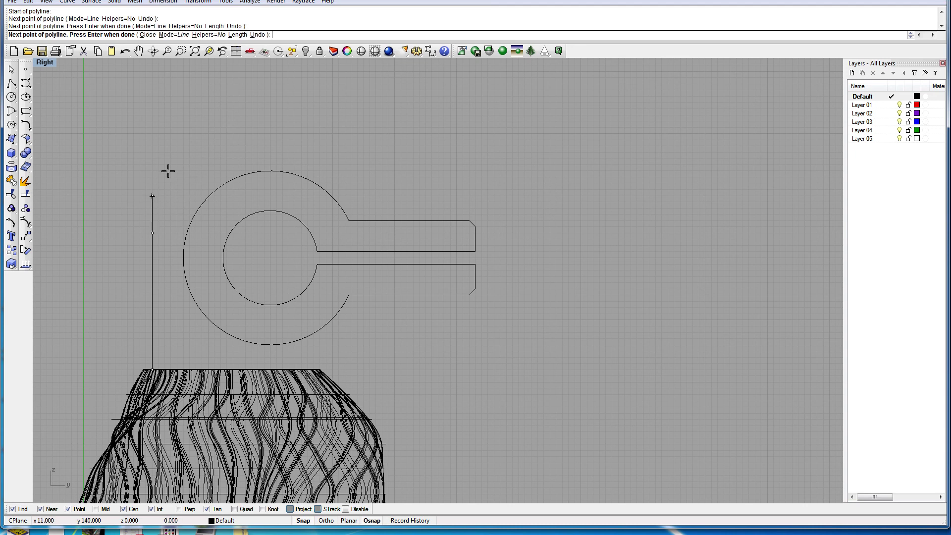
left_click(214, 128)
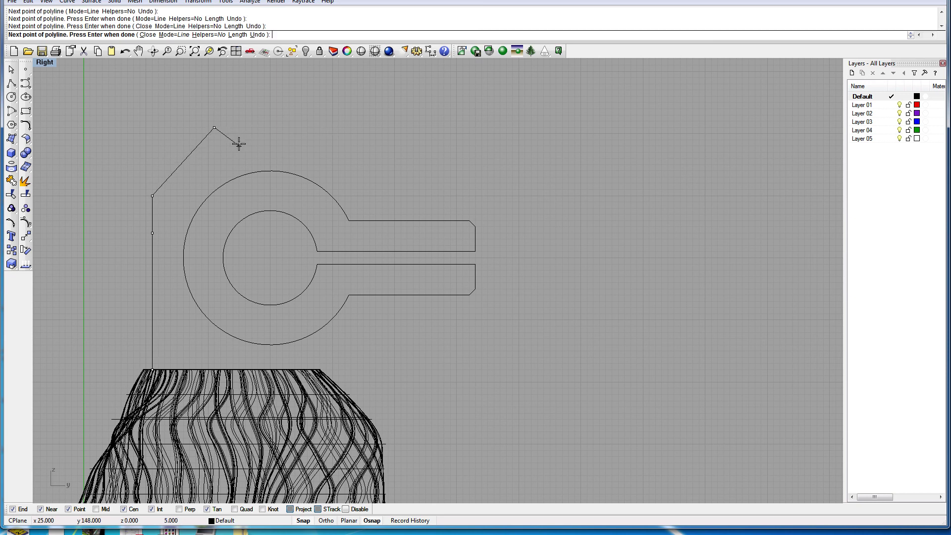
key("Escape")
Step: Draw a sloped line and a short vertical line from the handle's two top edges up to the outer ring
key("Return")
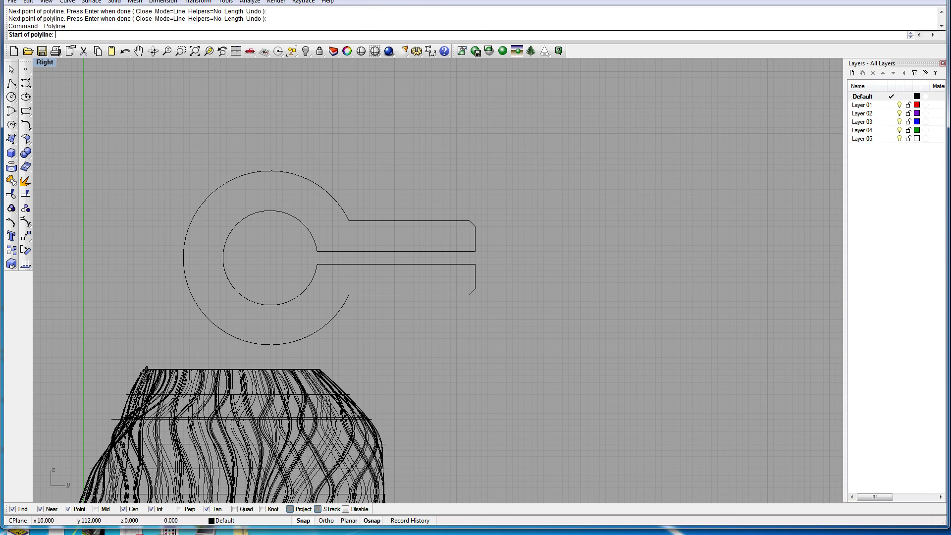
left_click(147, 370)
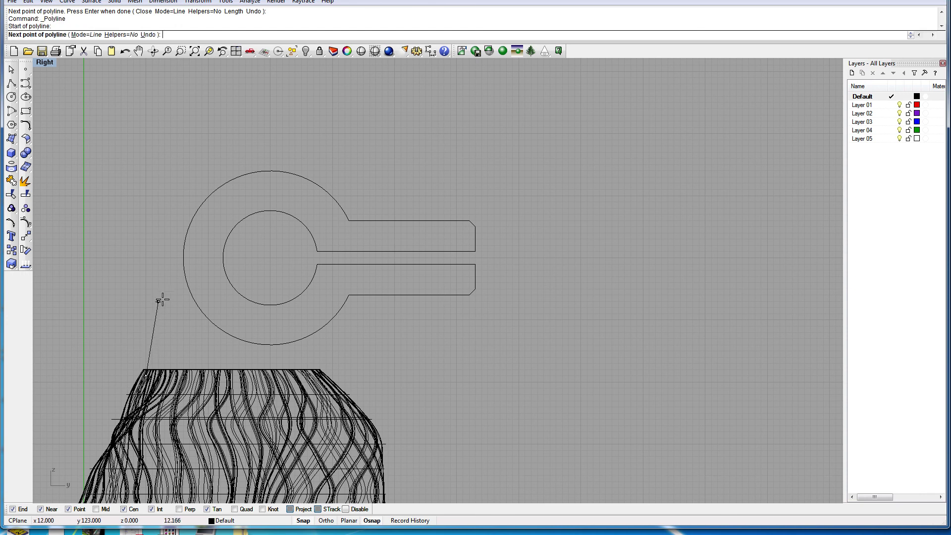
left_click(188, 234)
key("Return")
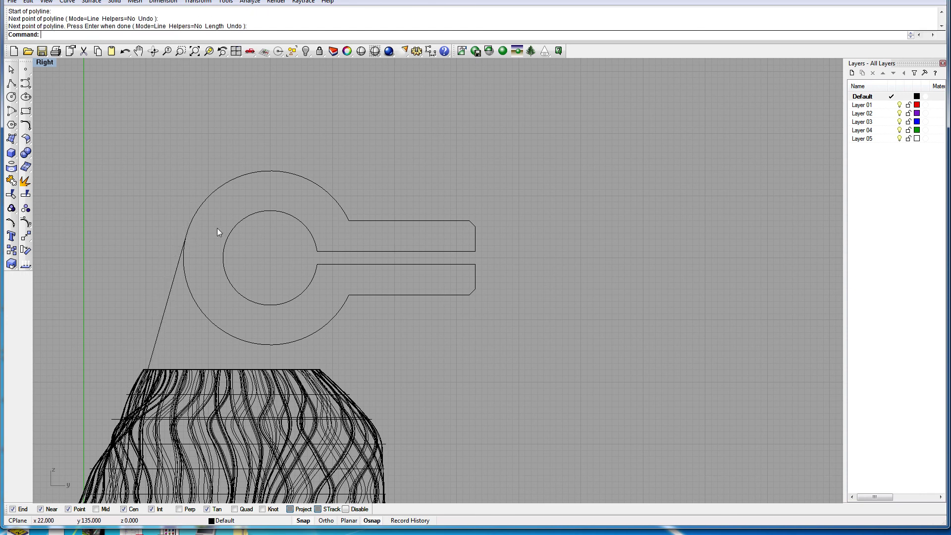
key("Return")
left_click(315, 370)
left_click(314, 327)
key("Return")
Step: Trim away the ring's lower arc between the two support lines and the vertical line's overshoot inside the ring
left_click(325, 329)
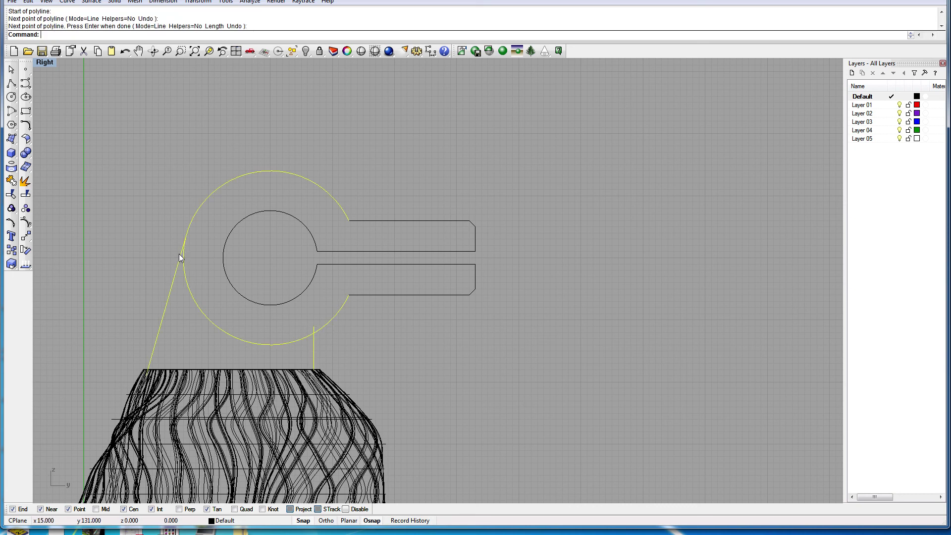
left_click(11, 194)
left_click(200, 308)
left_click(314, 328)
key("Return")
Step: Move all the clamp profile curves about 7 mm straight up, away from the handle
left_click_drag(137, 148, 502, 336)
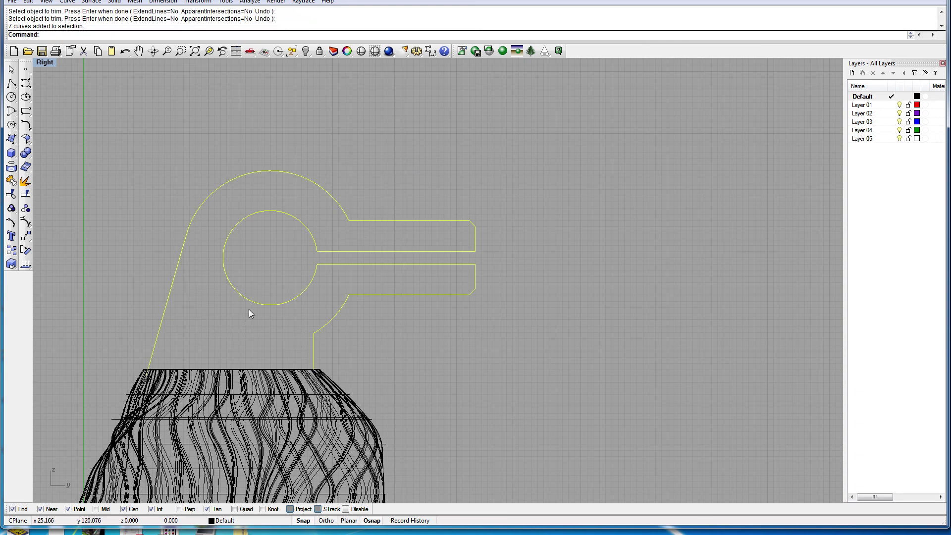
type("move")
key("Return")
left_click(475, 376)
left_click(475, 332)
left_click(471, 334)
Step: Draw a polyline across the clamp's base with a rectangular tab projecting downward, running past the sloped side line
left_click(11, 84)
left_click(314, 326)
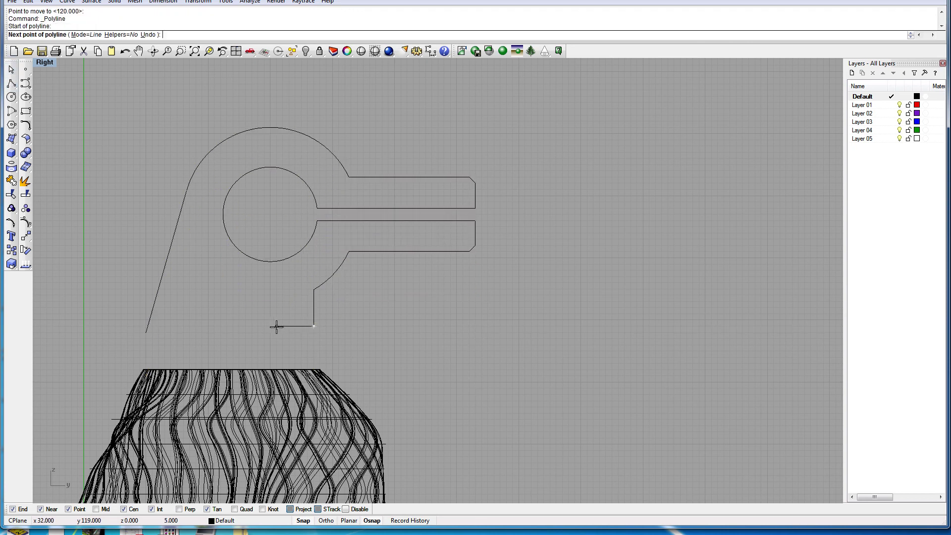
left_click(270, 326)
left_click(270, 345)
left_click(208, 344)
left_click(209, 326)
left_click(134, 326)
key("Return")
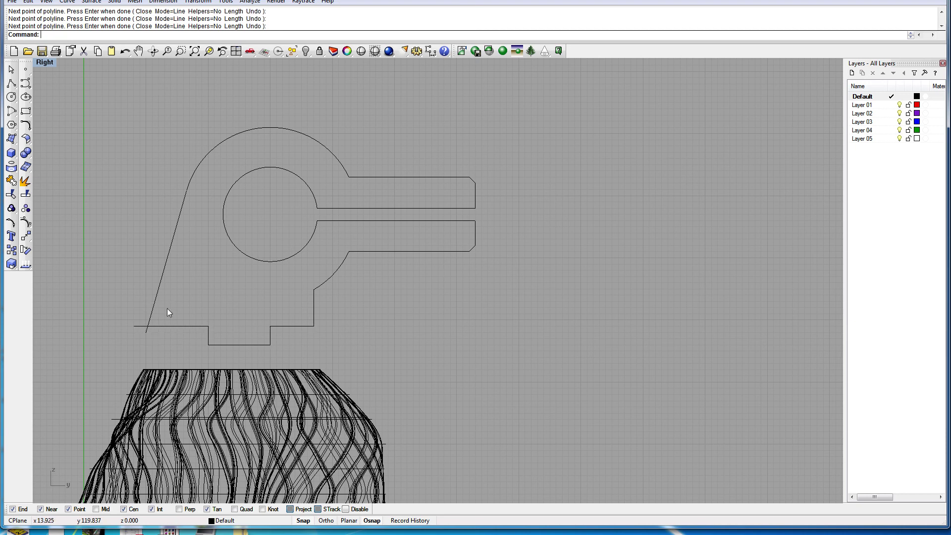
Step: Trim the overhanging ends where the base polyline crosses the sloped side line
left_click_drag(168, 303, 137, 336)
left_click(11, 194)
left_click(146, 331)
left_click(140, 326)
key("Return")
Step: Extrude the complete clamp profile 15 mm
left_click_drag(526, 130, 125, 346)
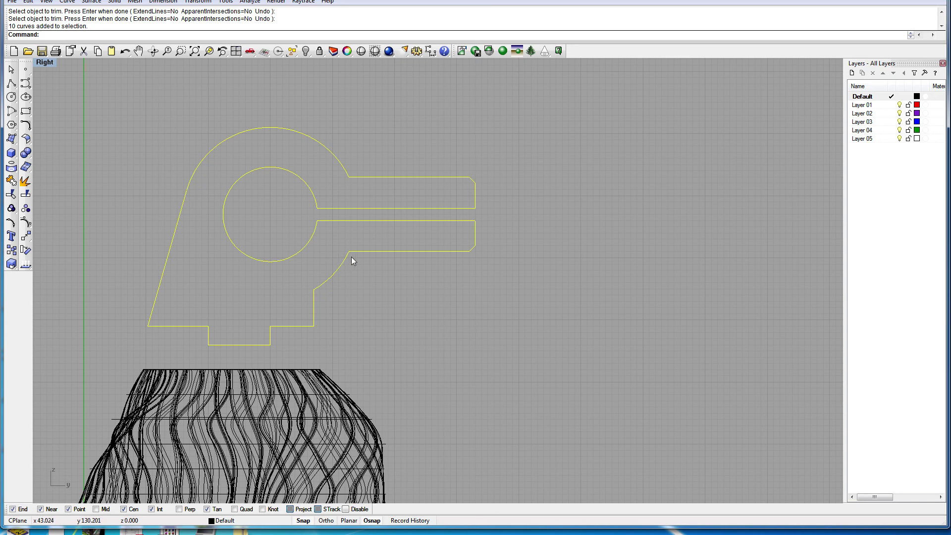
type("Extru")
key("Return")
type("15")
key("Return")
Step: Move the extruded clamp straight down so its base rests on the handle's top and the tab reaches inside
type("Move")
key("Return")
left_click(454, 311)
left_click(456, 349)
scroll(463, 345, "down", 4)
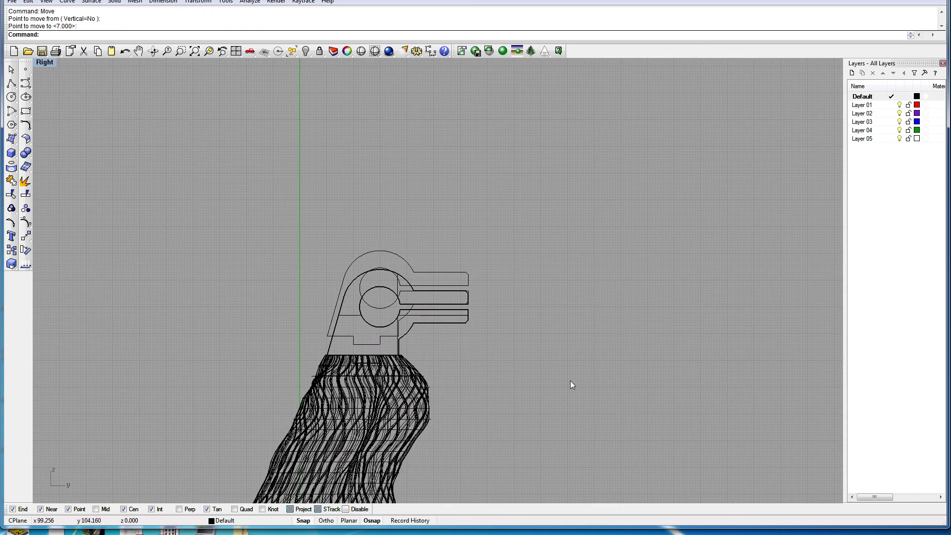
scroll(570, 381, "down", 3)
scroll(558, 368, "up", 3)
Step: Return to the four-viewport layout and move the extruded clamp along the x axis onto the copied handle
double_click(45, 62)
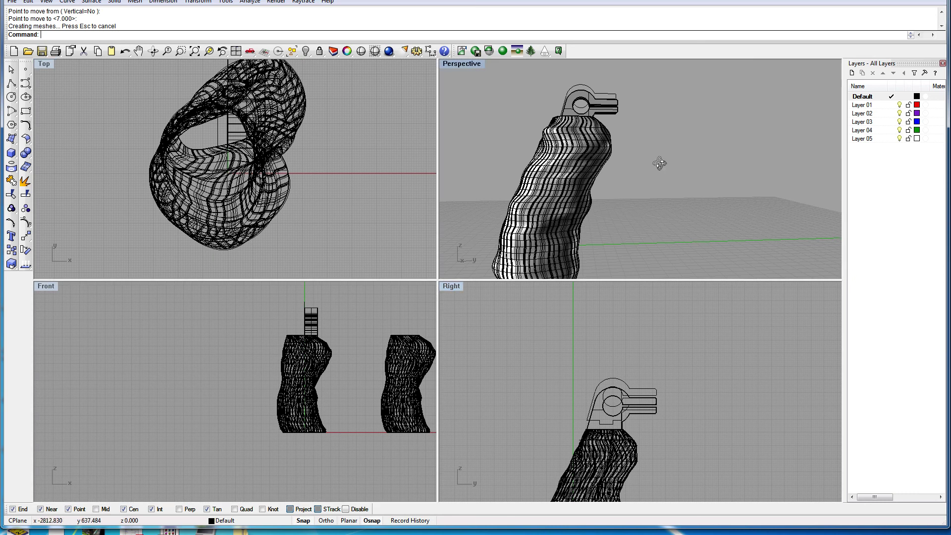
right_click_drag(653, 165, 709, 221)
left_click(685, 146)
left_click(708, 170)
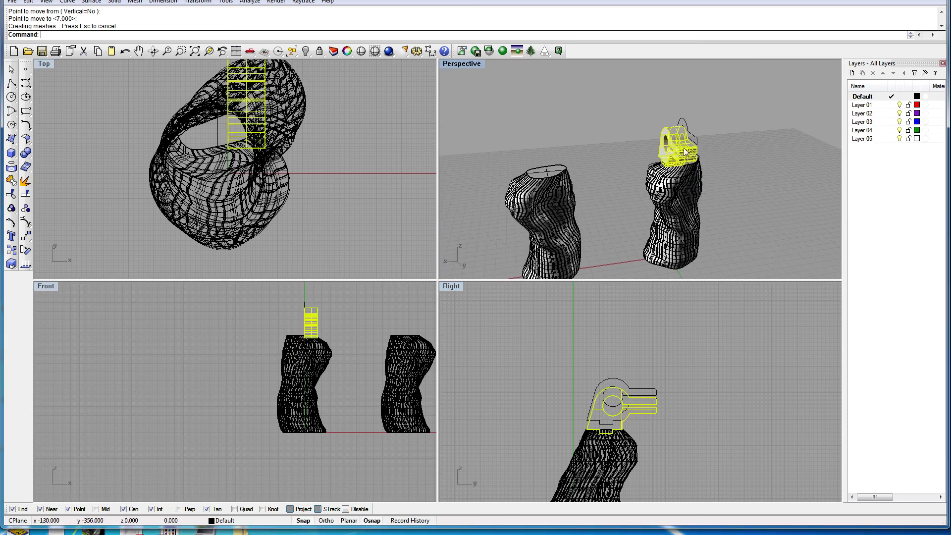
scroll(547, 221, "down", 2)
scroll(262, 122, "down", 5)
left_click_drag(262, 127, 358, 127)
left_click(394, 131)
Step: Examine how the extruded clamp sits on the copied handle in the Perspective and Top viewports
scroll(332, 106, "up", 4)
scroll(557, 178, "up", 4)
mouse_move(543, 193)
right_mouse_down()
mouse_move(578, 227)
mouse_move(748, 220)
mouse_move(643, 151)
mouse_move(586, 96)
mouse_move(607, 212)
mouse_move(641, 212)
right_mouse_up()
scroll(570, 218, "up", 2)
scroll(641, 212, "up", 3)
left_click(331, 164)
scroll(331, 163, "down", 4)
right_click_drag(357, 115, 313, 172)
scroll(313, 172, "up", 10)
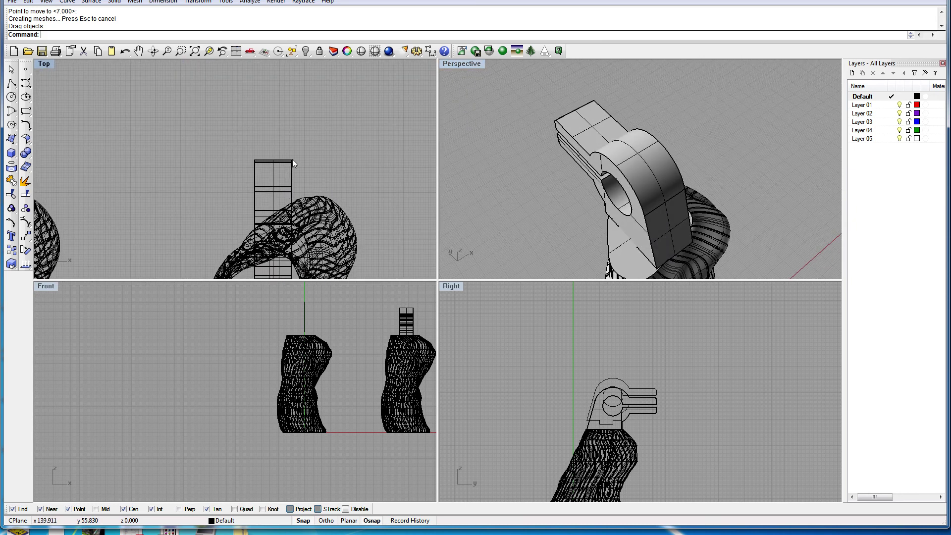
scroll(304, 139, "up", 3)
Step: Start importing a file and browse the AMID Portable (G:) drive to the Base folder inside DSLRigger
left_click(12, 1)
left_click(57, 113)
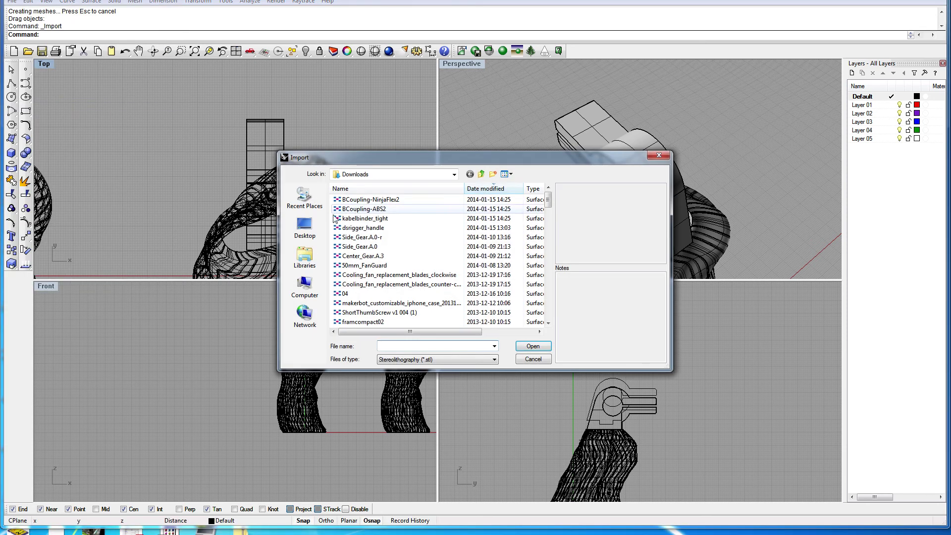
left_click(305, 286)
double_click(379, 257)
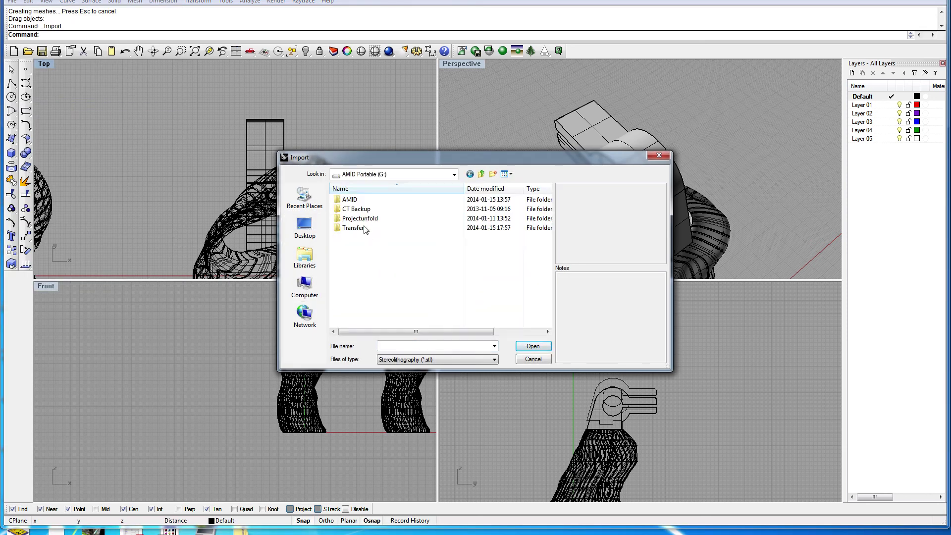
double_click(356, 203)
double_click(362, 232)
double_click(367, 204)
Step: List all supported file types for the import and go back up to the DSLRigger folder
left_click(440, 360)
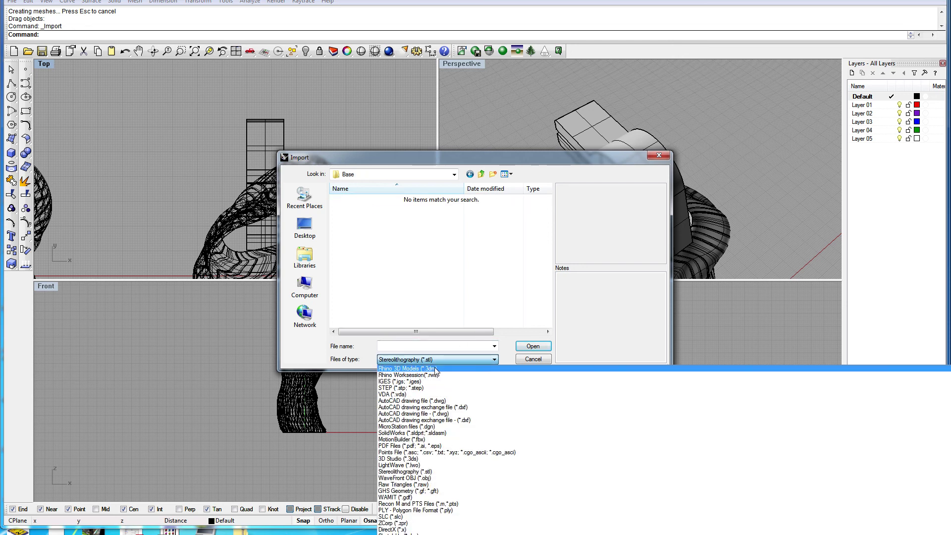
left_click(436, 369)
left_click(461, 361)
key("End")
left_click(478, 356)
left_click(481, 174)
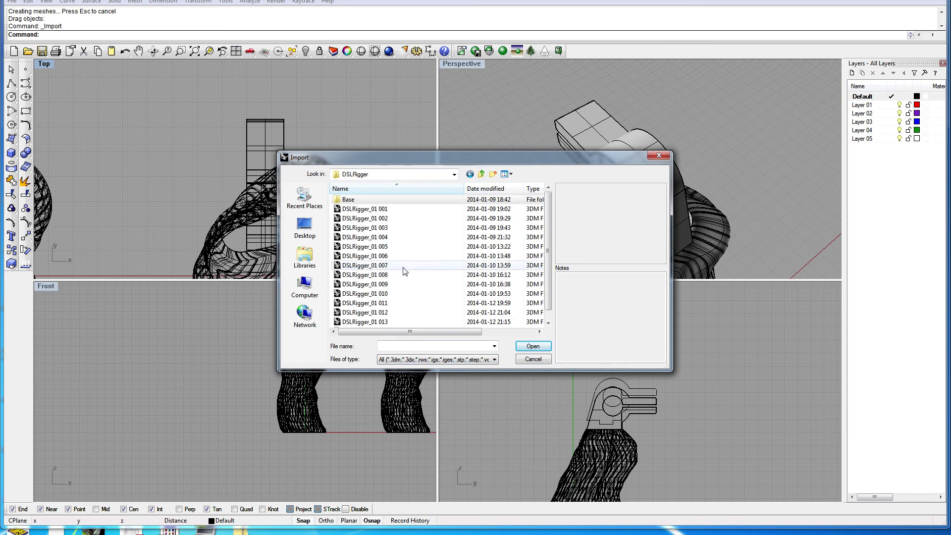
Step: Import DSLRigger_01 013.3dm and move the imported parts clear of the two handles in the Top viewport
left_click(392, 313)
left_click(533, 346)
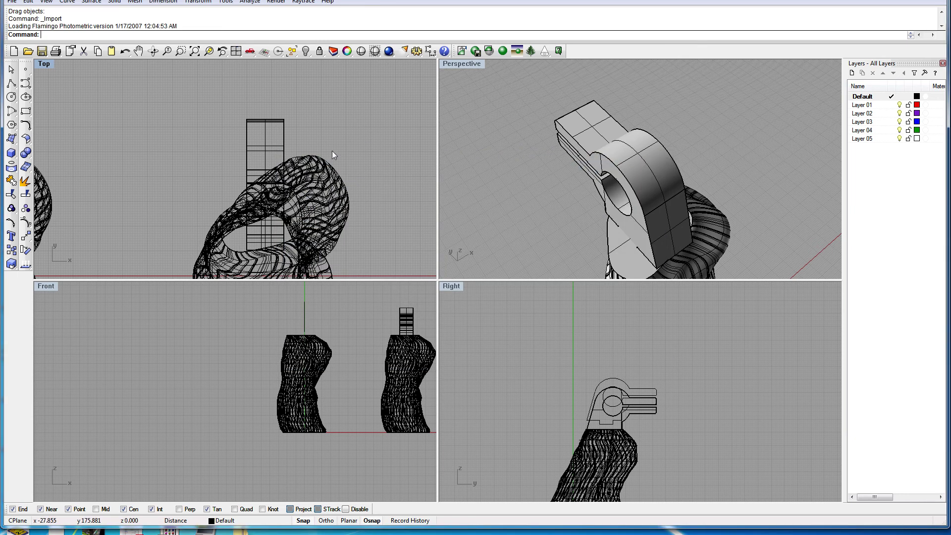
scroll(272, 132, "down", 5)
left_click_drag(272, 133, 124, 154)
left_click(191, 164)
Step: Examine the imported clamp assemblies and loose hardware in the Top viewport to find a reusable bolt
scroll(179, 156, "up", 5)
scroll(180, 174, "down", 7)
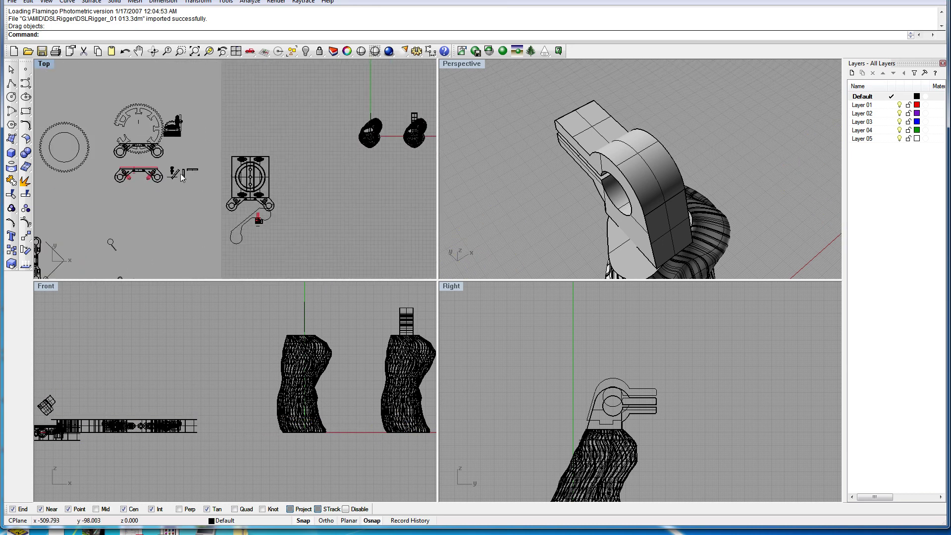
scroll(208, 233, "up", 3)
right_click_drag(149, 265, 173, 186)
scroll(177, 203, "up", 12)
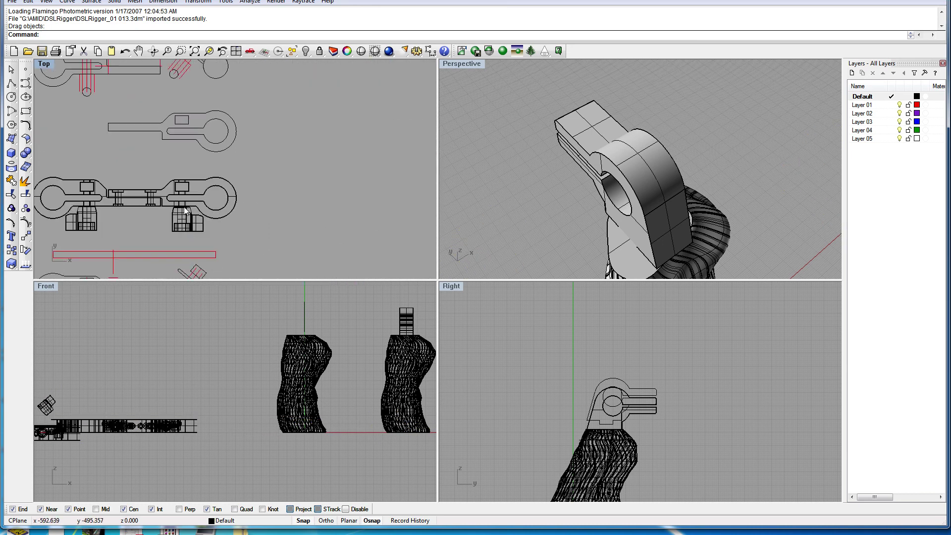
left_click(189, 210)
left_click(260, 221)
scroll(282, 232, "down", 6)
scroll(208, 217, "down", 4)
right_click_drag(279, 237, 250, 251)
right_click_drag(101, 96, 224, 183)
right_click_drag(284, 99, 201, 180)
scroll(202, 180, "up", 6)
Step: Move the vertical bolt cylinder from the imported hardware to the empty area beneath the copied handle in the Top viewport
left_click(213, 172)
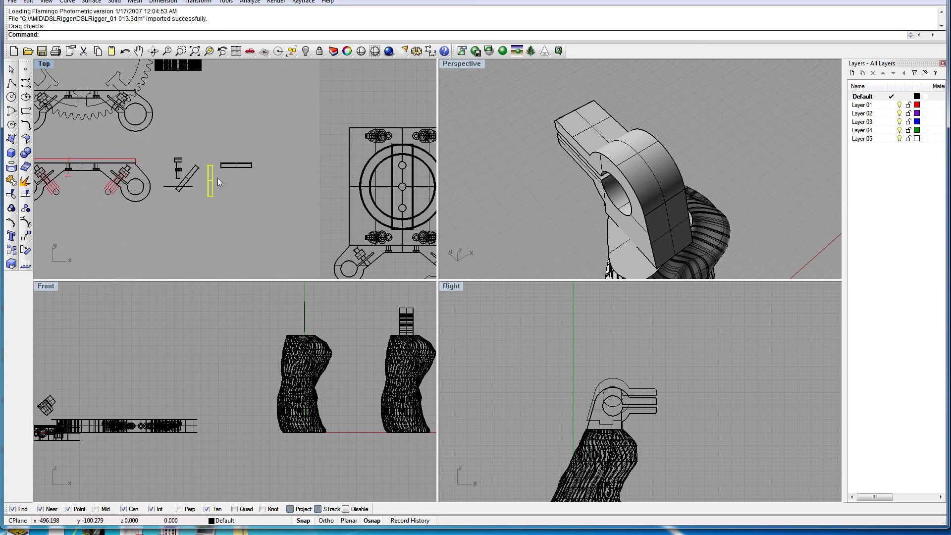
right_click_drag(122, 177, 205, 214)
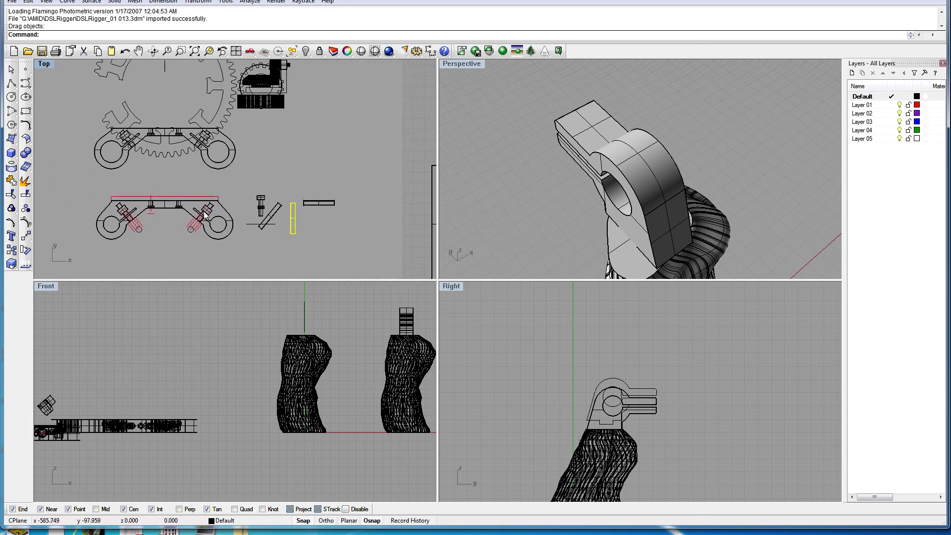
scroll(300, 238, "down", 8)
right_click_drag(310, 239, 88, 228)
right_click_drag(139, 188, 108, 202)
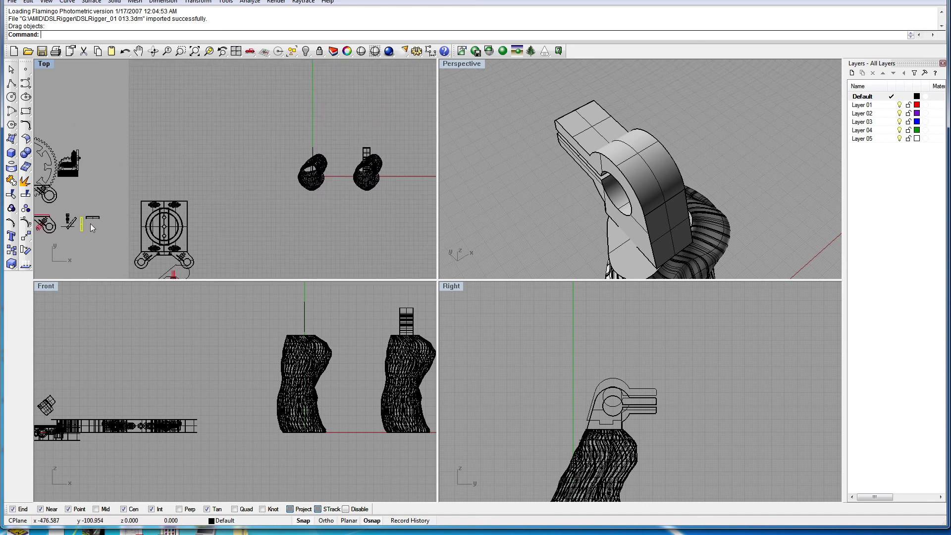
left_click_drag(83, 224, 372, 202, "shift")
Step: Look through the imported clamp drawings in the Top viewport for the small rectangular nut outline
scroll(372, 202, "up", 4)
scroll(193, 231, "down", 6)
right_click_drag(194, 231, 282, 159)
scroll(121, 266, "up", 4)
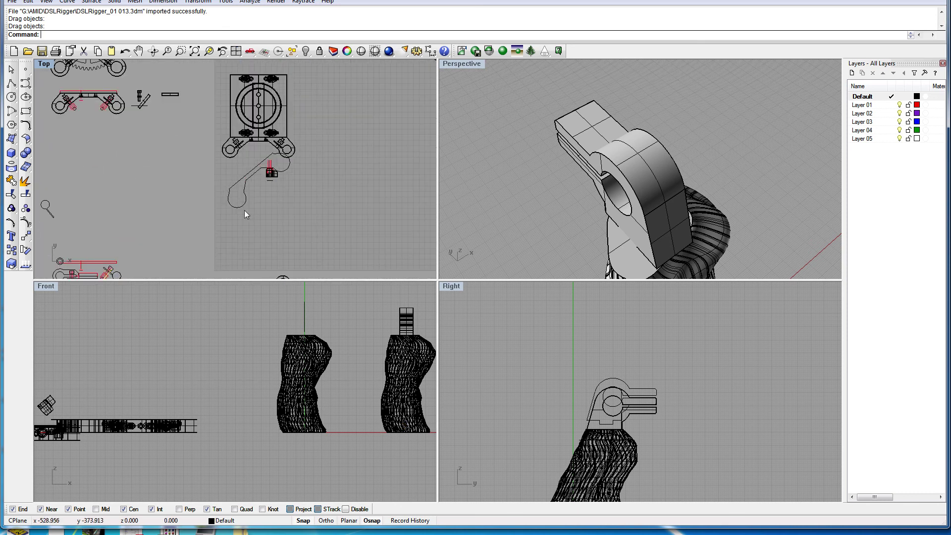
left_click(275, 177)
left_click(280, 204)
scroll(280, 203, "down", 5)
right_click_drag(277, 243, 270, 158)
scroll(317, 216, "up", 5)
scroll(270, 159, "up", 2)
scroll(223, 160, "down", 6)
right_click_drag(90, 191, 212, 192)
scroll(211, 193, "up", 8)
Step: Duplicate the small rectangular nut outline from the imported clamps and place it at the end of the bolt cylinder below the copied handle
key("ctrl+v")
type("move")
key("Return")
scroll(124, 172, "down", 5)
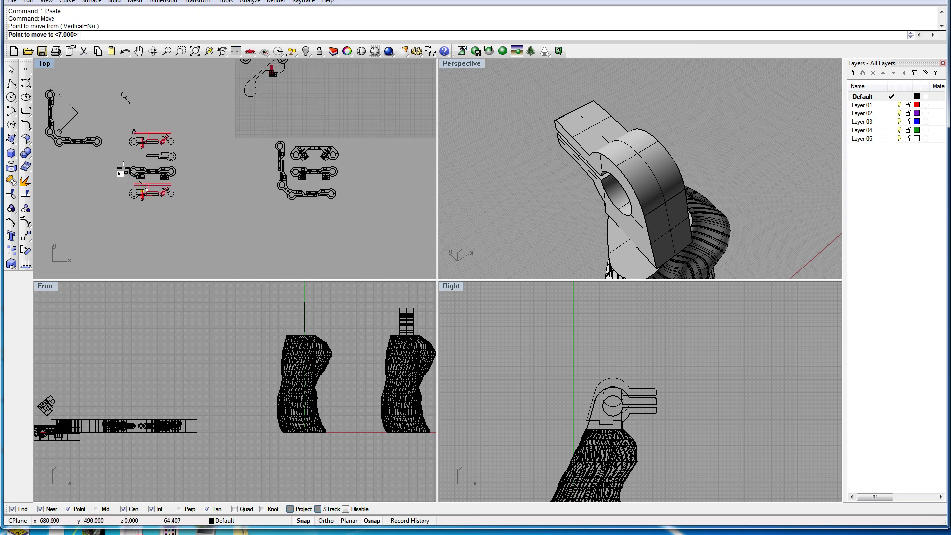
left_click(139, 177)
scroll(278, 91, "up", 3)
left_click(290, 94)
key("ctrl+c")
key("ctrl+v")
left_click_drag(290, 94, 81, 94)
scroll(230, 189, "up", 9)
right_click_drag(278, 97, 223, 233)
left_click(234, 192)
left_click_drag(207, 246, 255, 236)
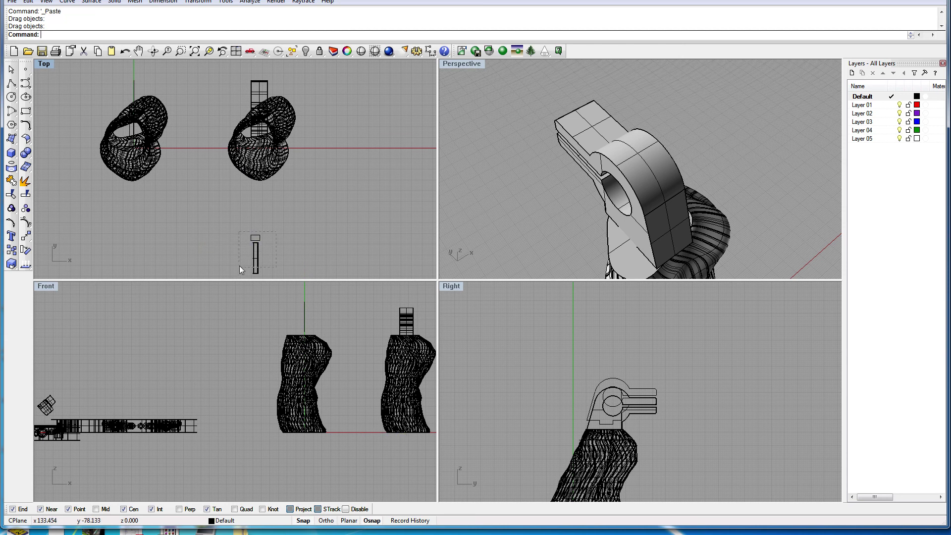
Step: Rotate the bolt cylinder 90 degrees clockwise in the Top viewport so it lies along the x axis
left_click(283, 213)
left_click(255, 263)
type("rotate")
key("Return")
left_click(255, 232)
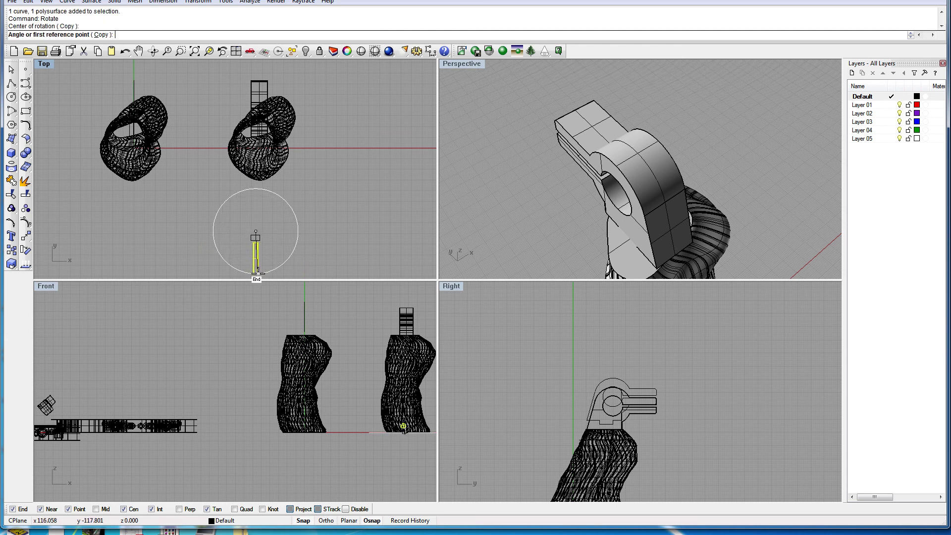
scroll(255, 223, "up", 5)
left_click(256, 222)
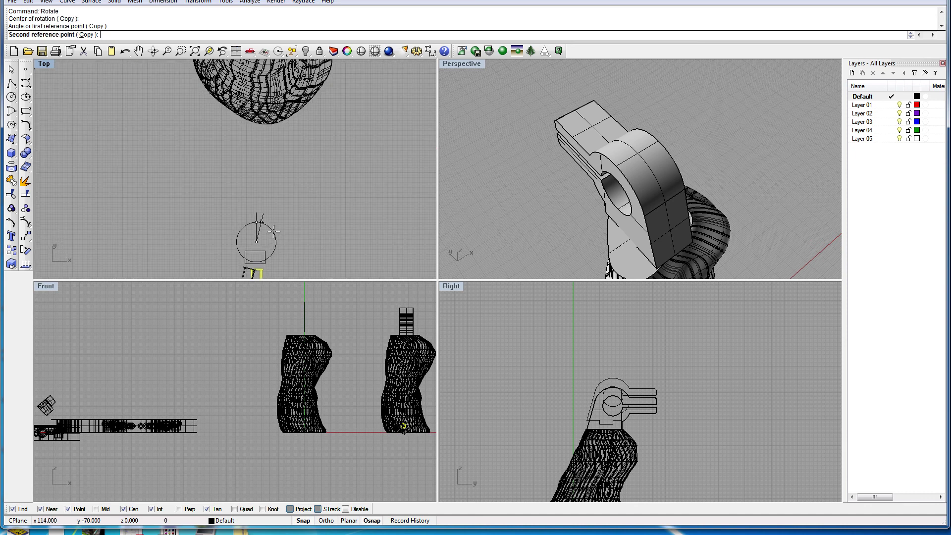
left_click(293, 243)
key("Return")
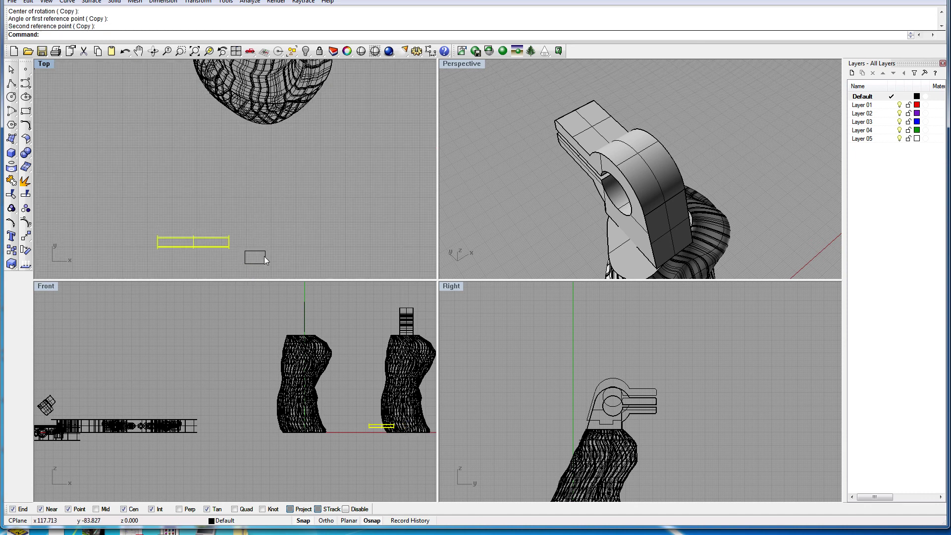
Step: Rotate the small rectangle 90 degrees in the Top viewport and line it up with the end of the bolt cylinder
left_click(265, 258)
scroll(263, 254, "up", 3)
key("Return")
left_click(253, 256)
left_click(254, 233)
left_click(285, 254)
left_click_drag(265, 254, 258, 238)
left_click_drag(257, 244, 246, 236)
Step: Extrude the small rectangle about 27 units upward into a capped block
type("ExtrudeCrv")
key("Return")
scroll(326, 395, "down", 3)
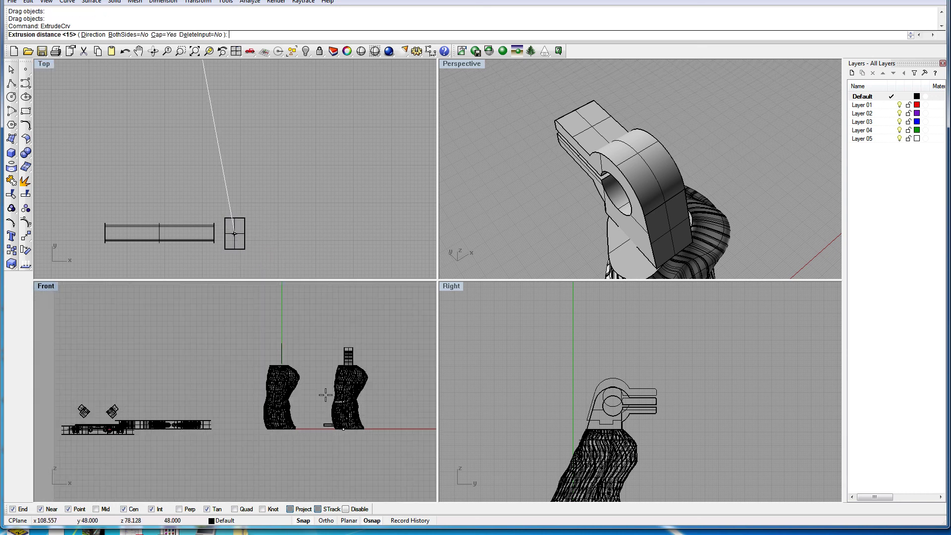
scroll(359, 417, "up", 3)
key("Return")
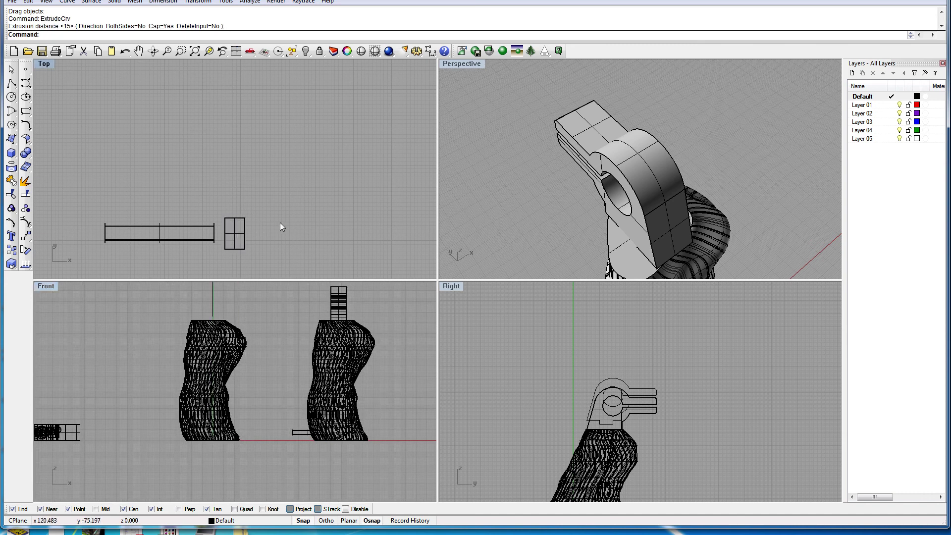
Step: Delete the extruded clamp solid that sits on the copied handle
right_click_drag(659, 423, 548, 366)
scroll(534, 333, "up", 6)
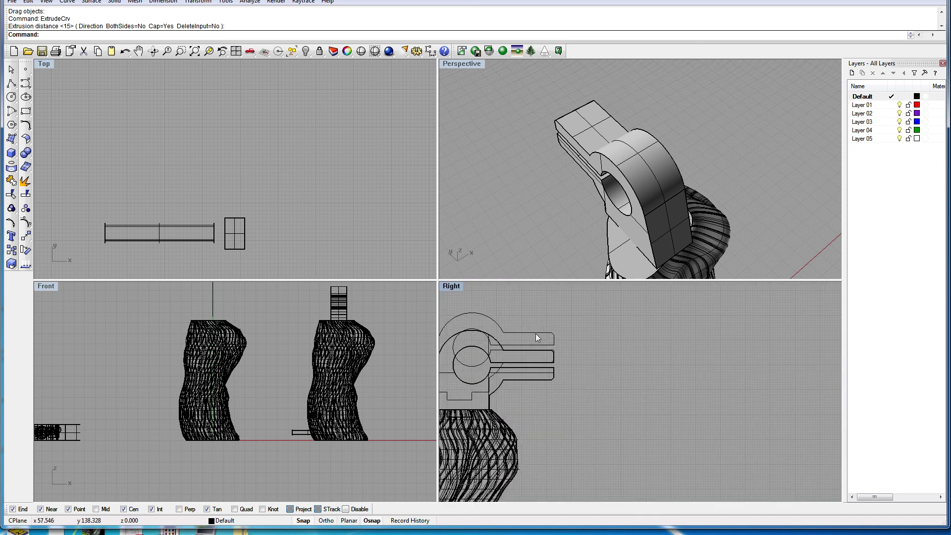
left_click(551, 380)
right_click(558, 385)
left_click(537, 379)
left_click(595, 411)
left_click(555, 380)
left_click(540, 394)
key("Escape")
left_click(550, 380)
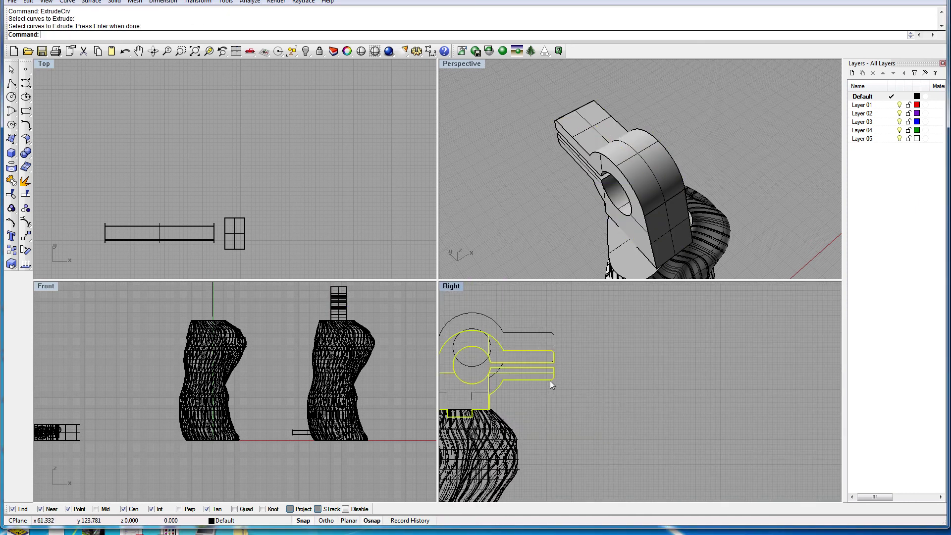
key("Delete")
scroll(538, 380, "up", 3)
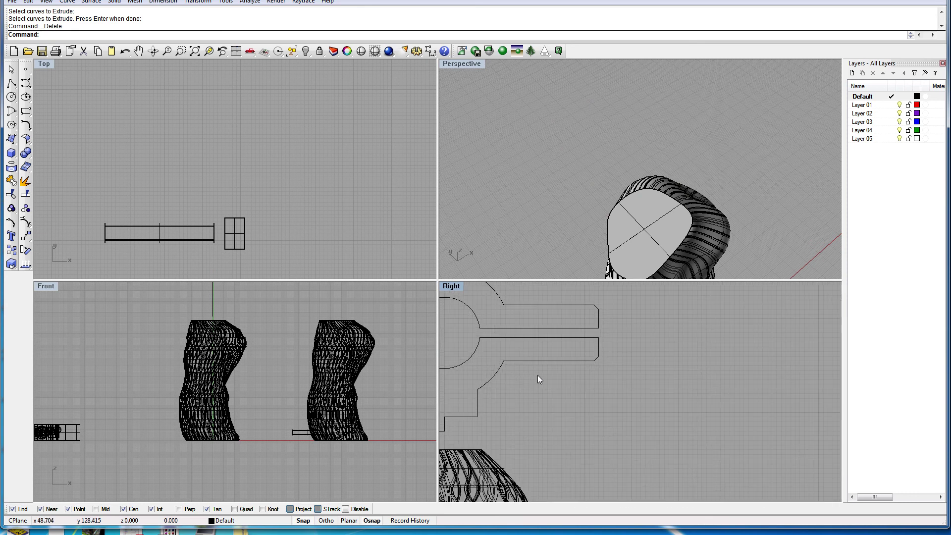
left_click(12, 83)
left_click(514, 408)
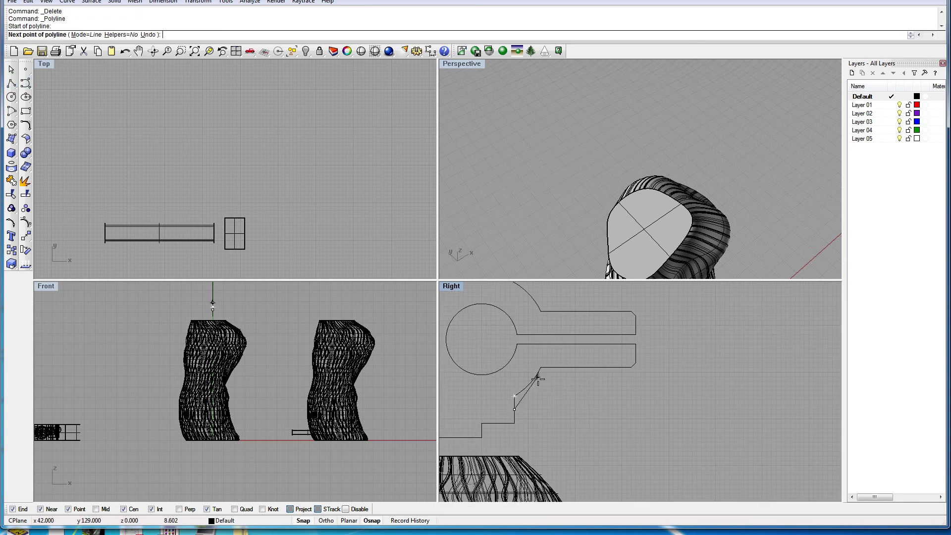
key("Escape")
Step: Draw a polyline in the Right viewport that runs diagonally down from the lower arm's chamfer and horizontally back past the curved neck
right_click(629, 371)
scroll(630, 368, "up", 1)
left_click(629, 368)
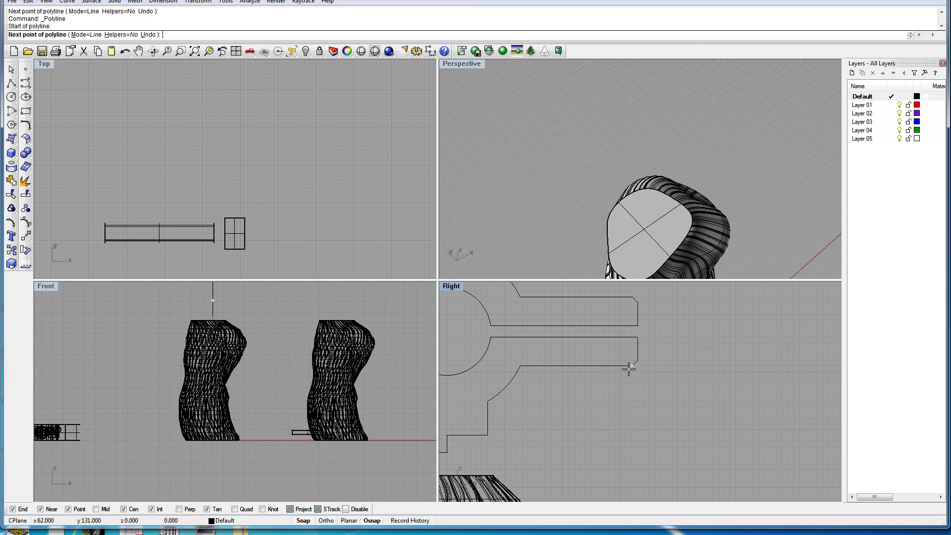
left_click(608, 389)
left_click(520, 389)
key("Return")
Step: Trim the clamp's old lower arm edge and the overlapping ends against the new polyline
left_click(9, 197)
left_click(513, 376)
left_click(537, 371)
left_click(501, 390)
left_click(502, 390)
key("Return")
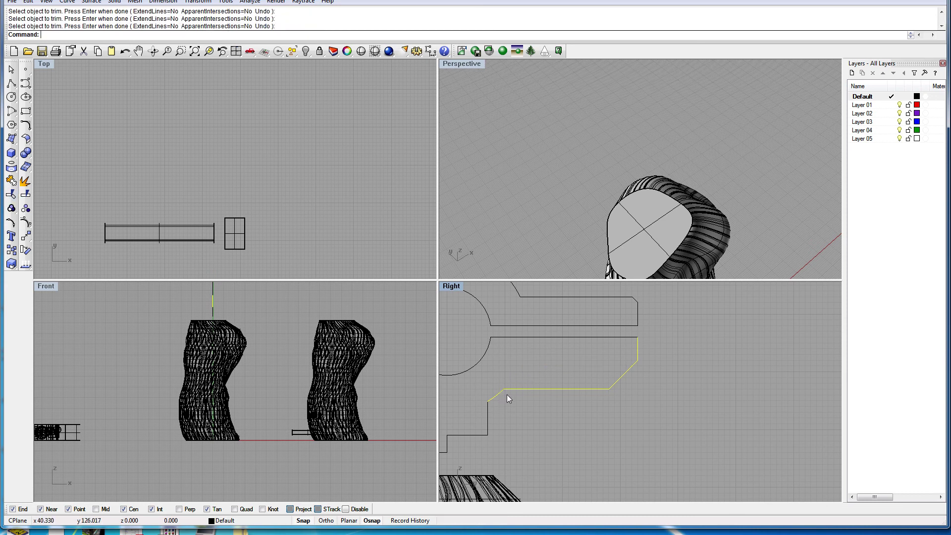
Step: Join all curves of the reshaped clamp outline into one closed profile
scroll(500, 389, "up", 2)
scroll(521, 385, "down", 6)
left_click_drag(657, 339, 502, 396)
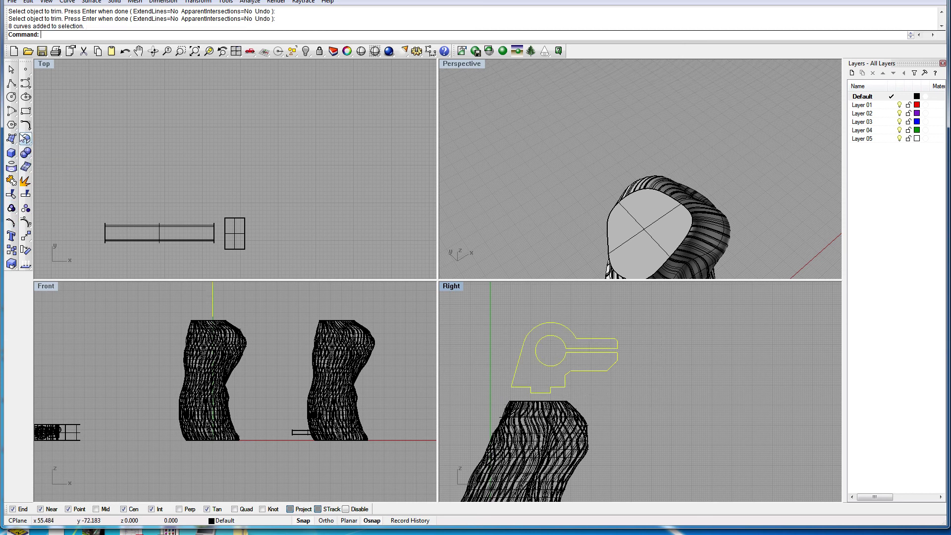
left_click(11, 180)
scroll(585, 332, "up", 2)
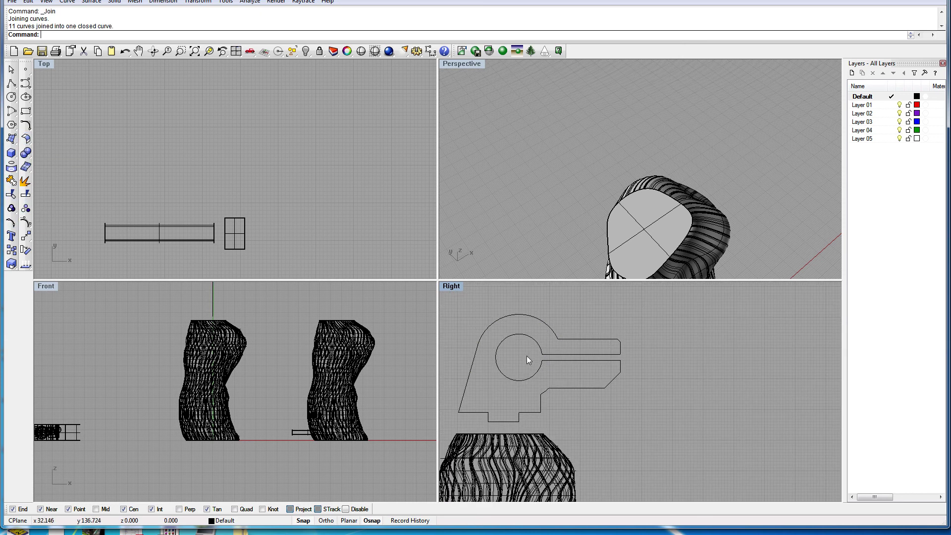
Step: Rotate the extruded block 90 degrees in the Front viewport so it lies horizontally
left_click(245, 232)
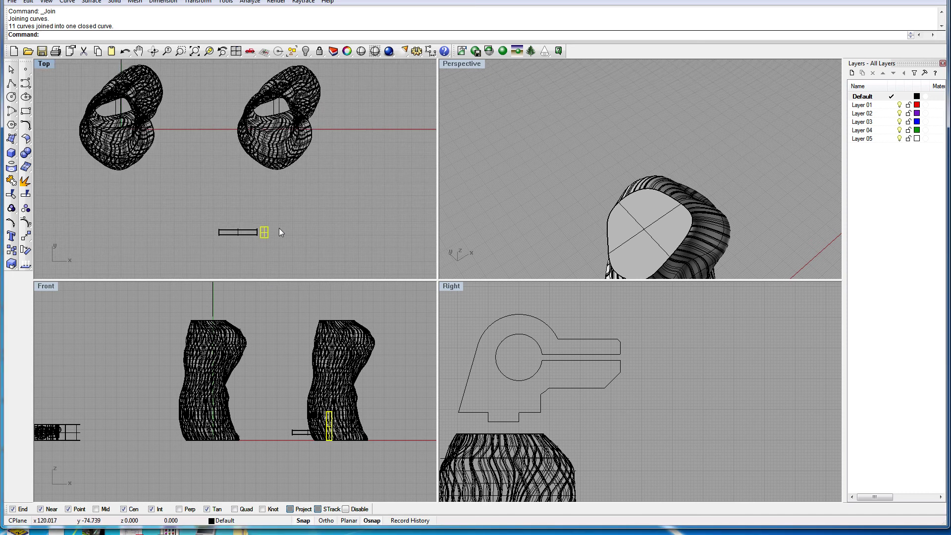
type("rotate")
key("Return")
scroll(278, 229, "up", 4)
scroll(347, 438, "up", 4)
left_click(313, 448)
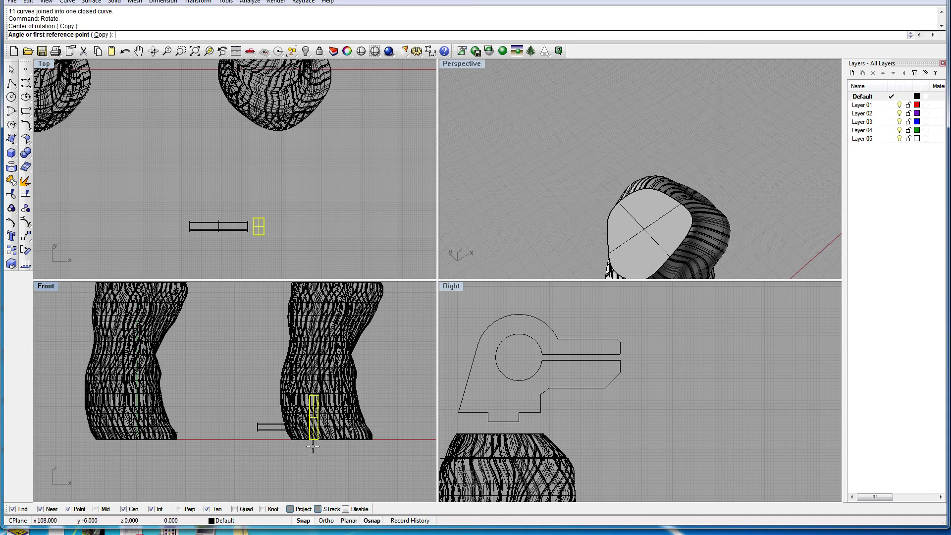
left_click(313, 378)
left_click(227, 416, "shift")
Step: Move the block above the original handle and into the thickened lower arm of the clamp outline
scroll(292, 450, "down", 6)
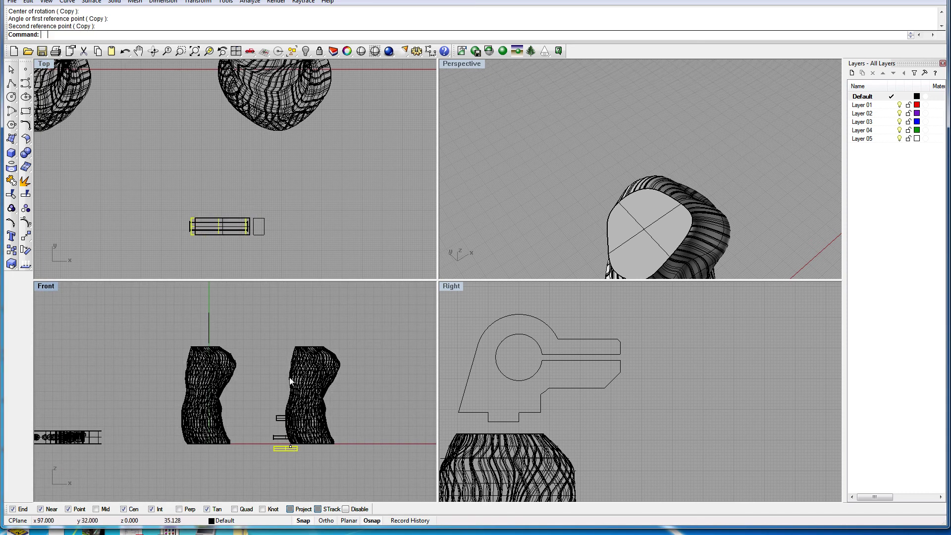
left_click_drag(207, 327, 208, 328)
scroll(509, 367, "down", 6)
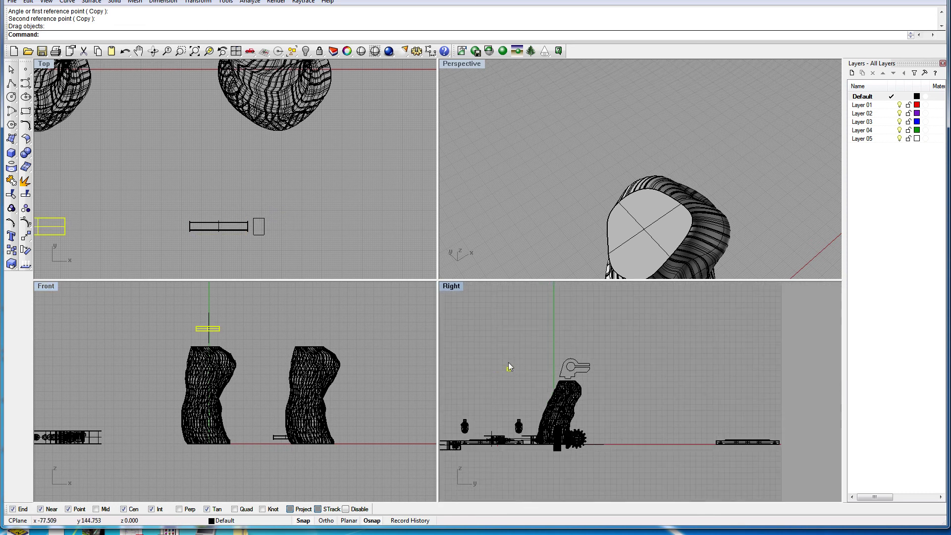
scroll(589, 372, "up", 10)
left_click_drag(582, 373, 595, 372)
scroll(588, 373, "down", 4)
key("Escape")
Step: Move the bolt cylinder over the original handle and place it just above the clamp's arms in the Right viewport
left_click_drag(277, 437, 206, 329)
scroll(142, 252, "down", 3)
left_click_drag(143, 251, 192, 235)
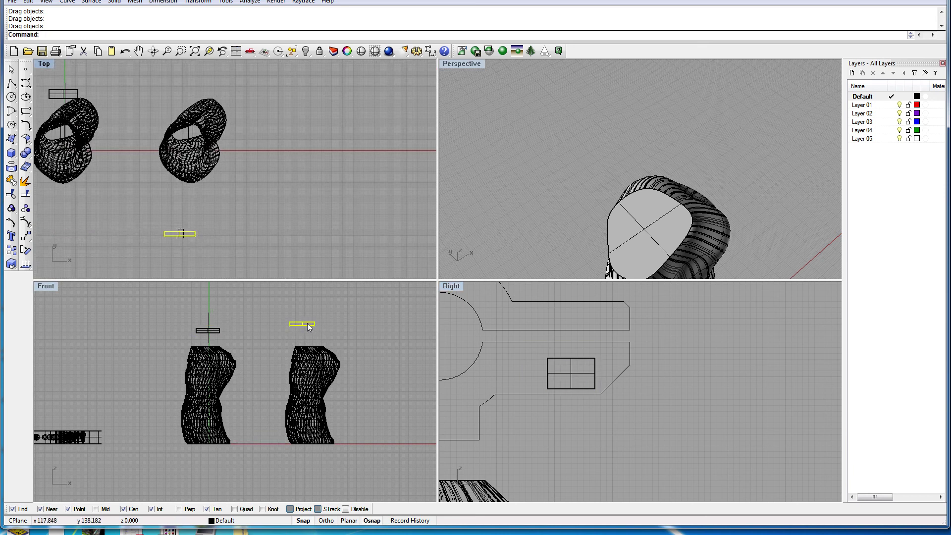
left_click_drag(309, 327, 217, 323)
scroll(468, 348, "down", 5)
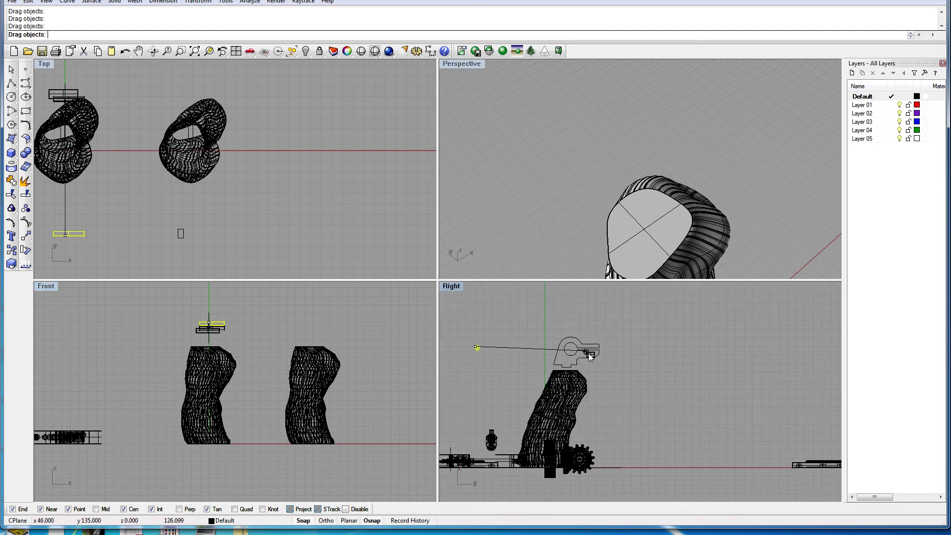
left_click_drag(590, 338, 590, 339)
scroll(590, 339, "up", 5)
Step: Rotate the bolt cylinder 90 degrees in the Front viewport so it stands vertically
type("R")
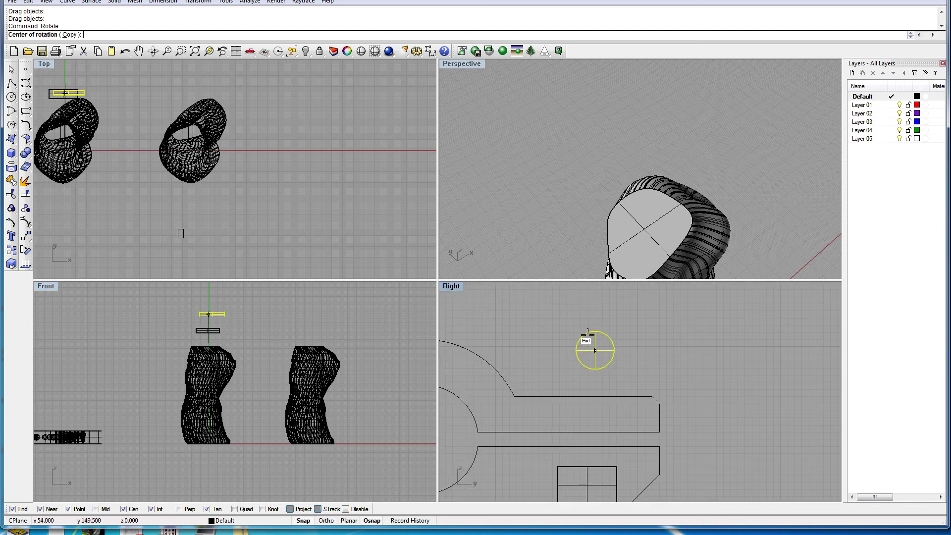
scroll(217, 312, "up", 4)
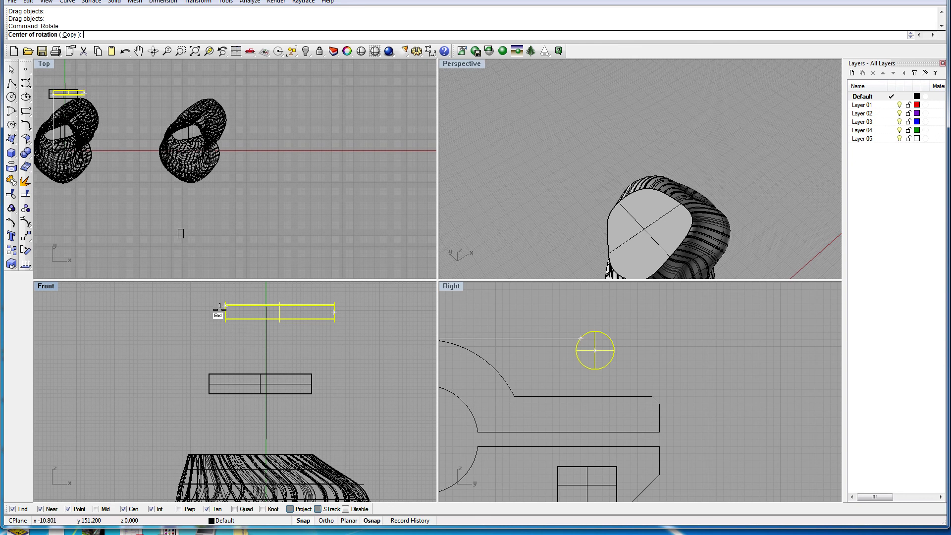
scroll(219, 309, "up", 2)
left_click(218, 305)
left_click(221, 292)
left_click(179, 314)
Step: Lower the vertical cylinder in the Right viewport so it passes through both clamp arms and the block
scroll(624, 324, "down", 4)
left_click_drag(615, 325, 611, 468)
scroll(640, 460, "up", 6)
left_click(640, 459)
scroll(609, 402, "down", 3)
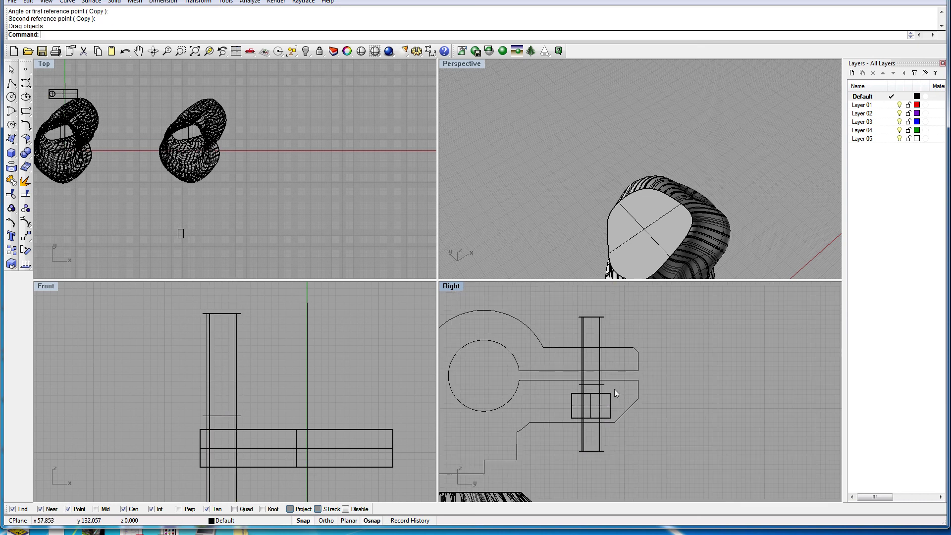
Step: Examine how the cylinder and block align with the clamp outline in the Top and Perspective viewports
right_click_drag(239, 201, 371, 223)
scroll(186, 117, "up", 13)
left_click(186, 116)
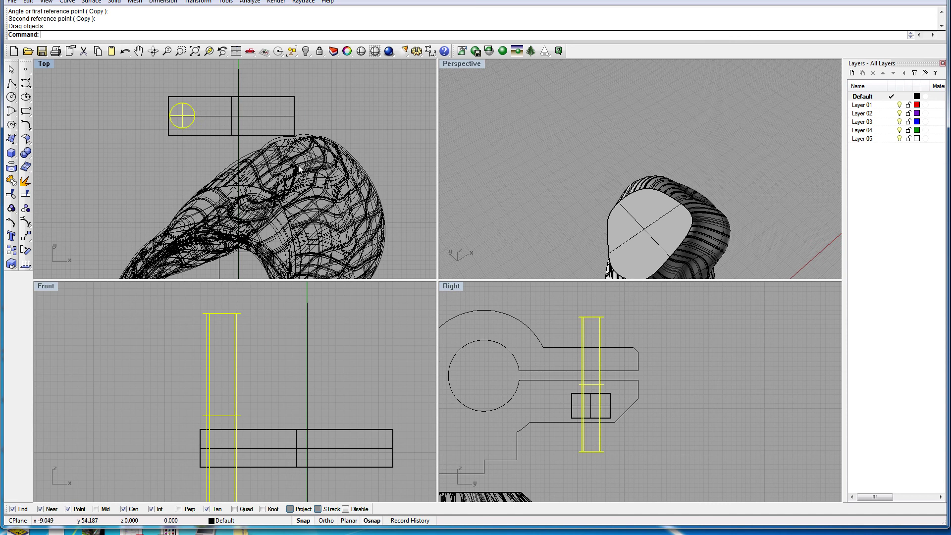
right_click_drag(665, 233, 799, 204)
scroll(602, 150, "up", 3)
left_click(602, 195)
left_click(632, 139)
left_click(654, 451)
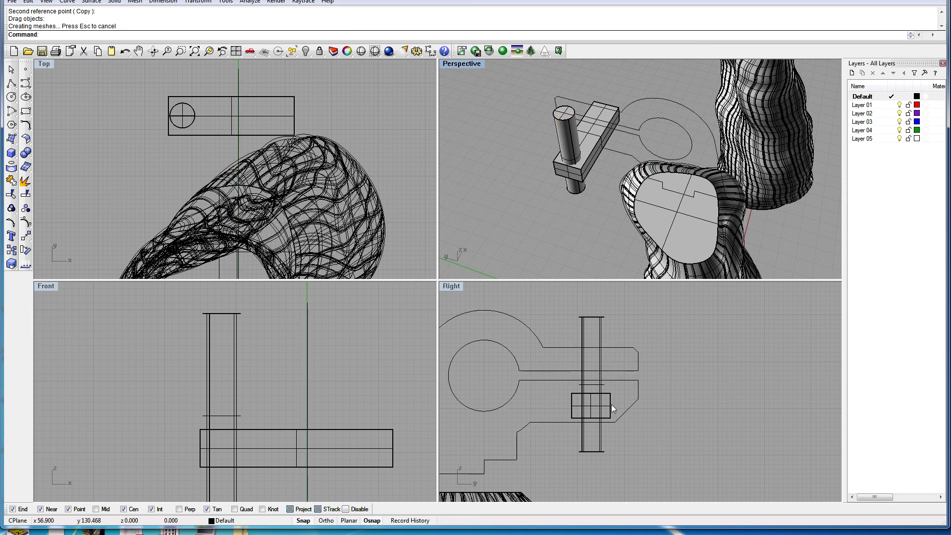
Step: Extrude the closed clamp profile 15 units into a capped solid
left_click(619, 349)
type("Extru")
key("Return")
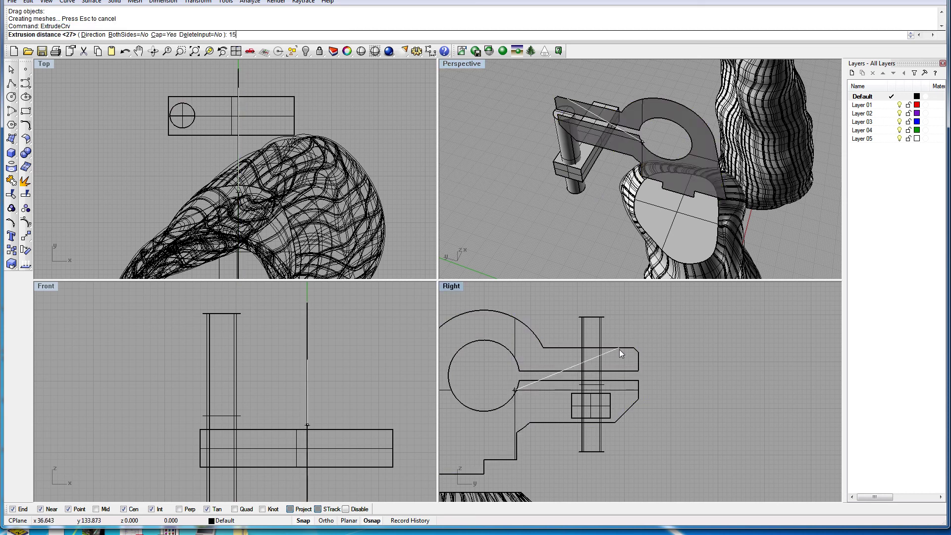
type("15")
key("Return")
Step: Move the bolt cylinder along the x axis to the middle of the extruded clamp in the Top viewport
left_click_drag(194, 108, 282, 108)
scroll(283, 108, "up", 3)
right_click(282, 104)
left_click(289, 109)
Step: Move the bolt cylinder 0.5 units to centre it on the clamp, and slide the nut block sideways through the clamp's full width
key("Escape")
key("Escape")
type("move")
key("Return")
left_click(393, 106)
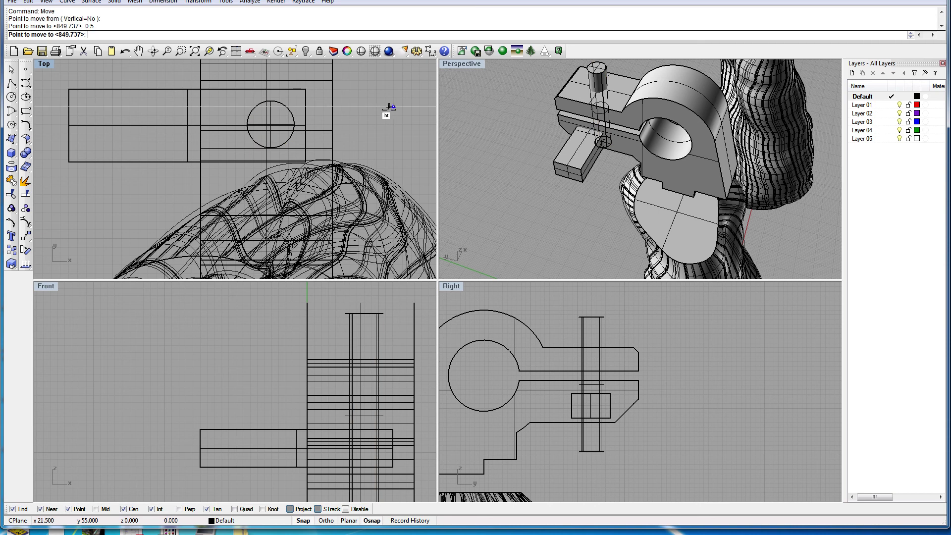
left_click(383, 108)
left_click_drag(168, 91, 250, 90)
Step: Subtract the nut block and the bolt cylinder from the extruded clamp with a Boolean difference
left_click(571, 103)
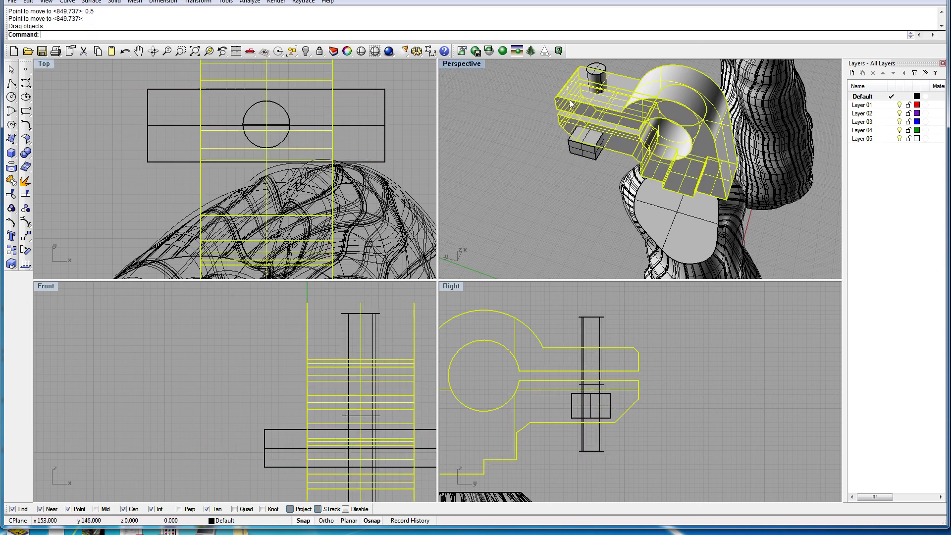
left_click(26, 153)
left_click(56, 165)
left_click(578, 154)
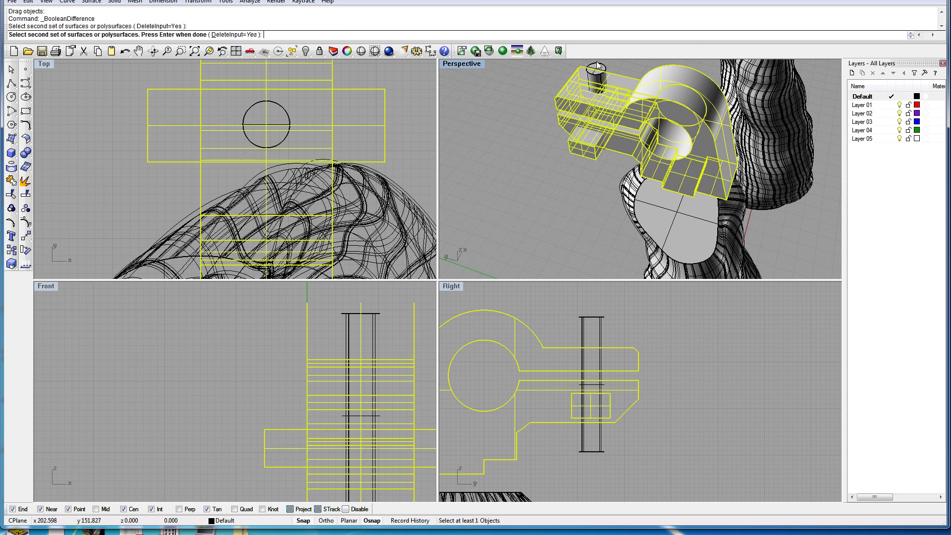
left_click(597, 63)
key("Return")
Step: Duplicate the clamping knob from the imported rig parts and move the copy just beyond the handles in the Top viewport
right_click_drag(586, 144, 652, 168)
scroll(652, 167, "down", 5)
scroll(534, 192, "down", 6)
scroll(383, 166, "down", 6)
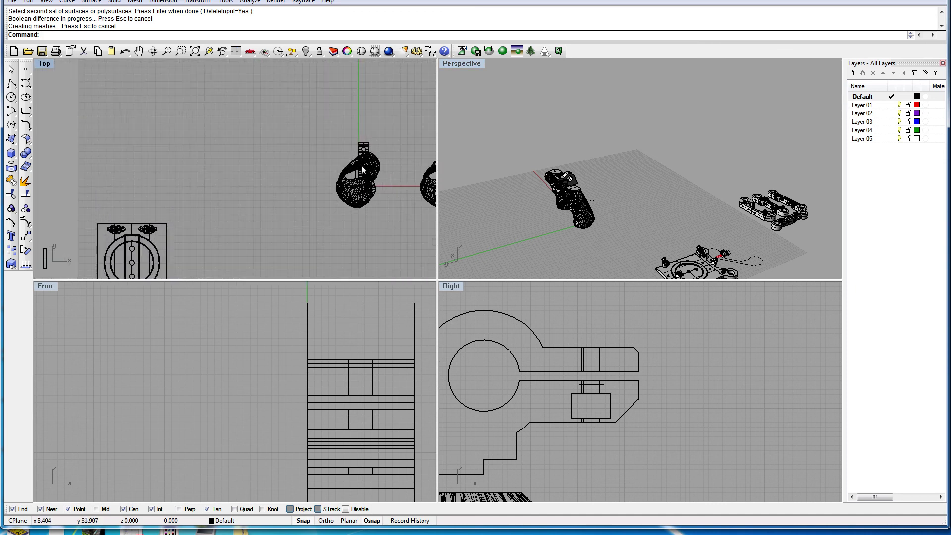
left_click(203, 224)
left_click(263, 260)
key("ctrl+c")
key("ctrl+v")
type("Mov")
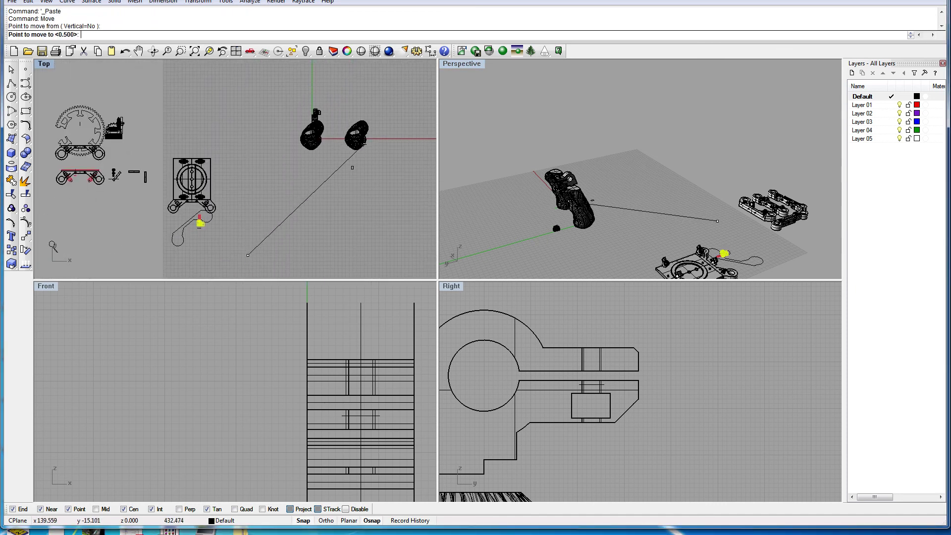
left_click(361, 135)
scroll(319, 93, "up", 12)
Step: Rotate the copied knob a quarter turn in the Right viewport so that its axis stands vertical
type("Roat")
key("BackSpace")
key("BackSpace")
type("tate")
key("Return")
scroll(243, 139, "up", 4)
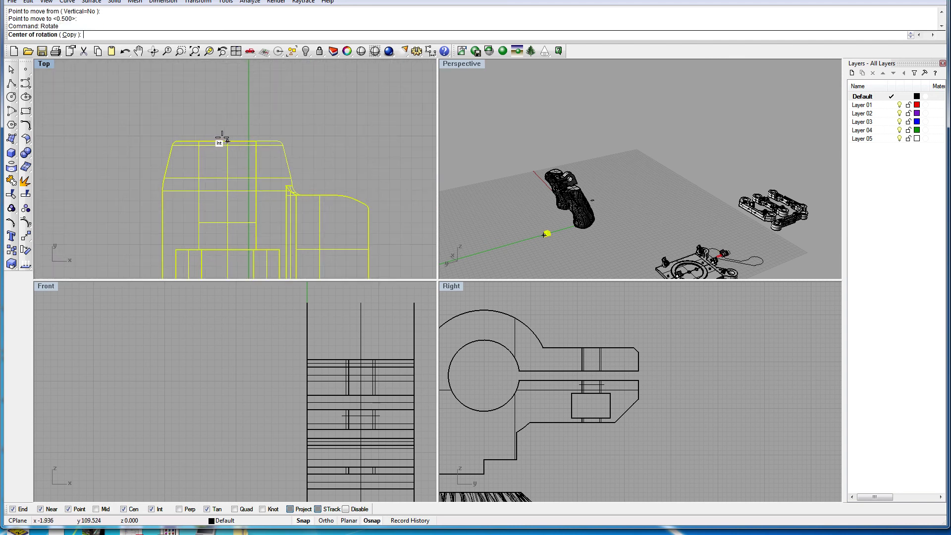
scroll(219, 122, "down", 2)
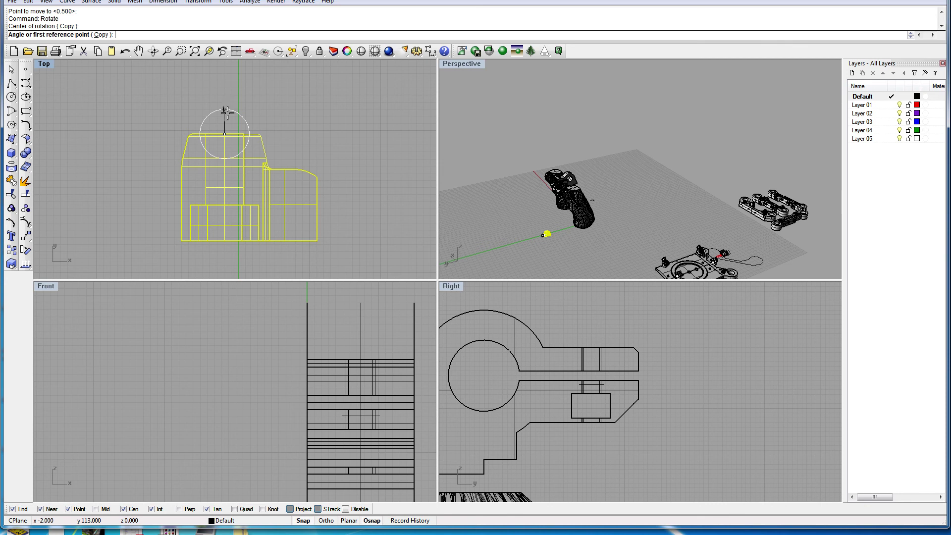
scroll(224, 114, "down", 3)
scroll(277, 376, "down", 5)
scroll(200, 378, "up", 5)
scroll(199, 377, "up", 2)
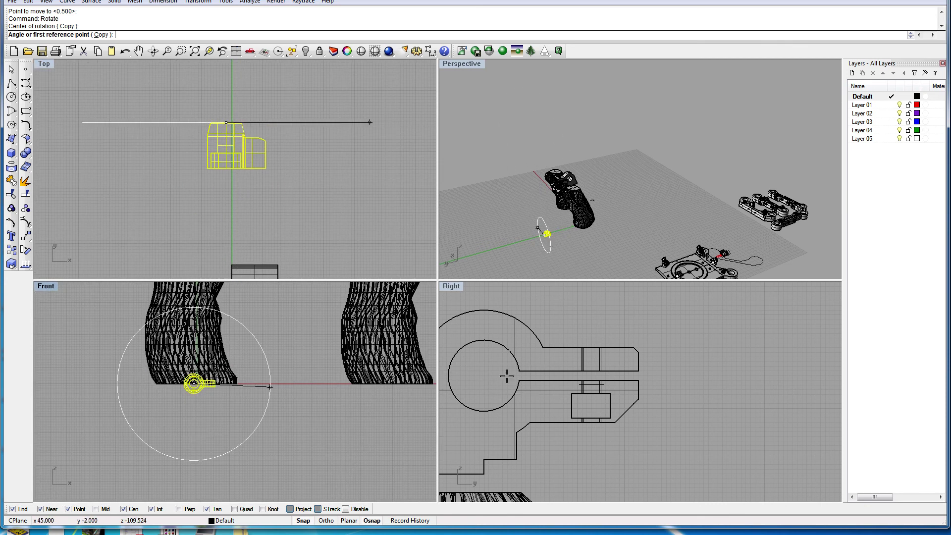
scroll(577, 436, "down", 5)
left_click(582, 454)
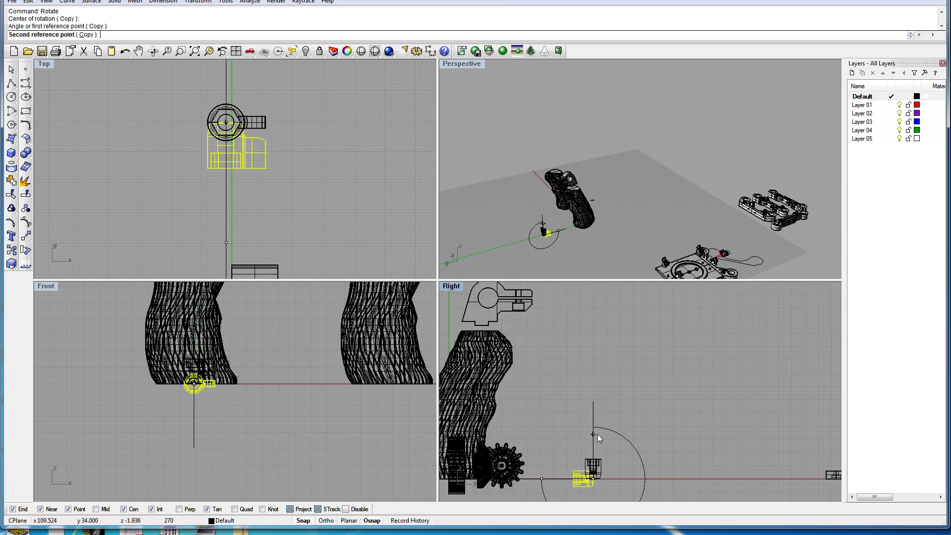
left_click(598, 434)
Step: Move the upright knob by its centre over the clamp in the Top viewport
scroll(287, 166, "down", 4)
scroll(286, 166, "up", 3)
right_click(278, 162)
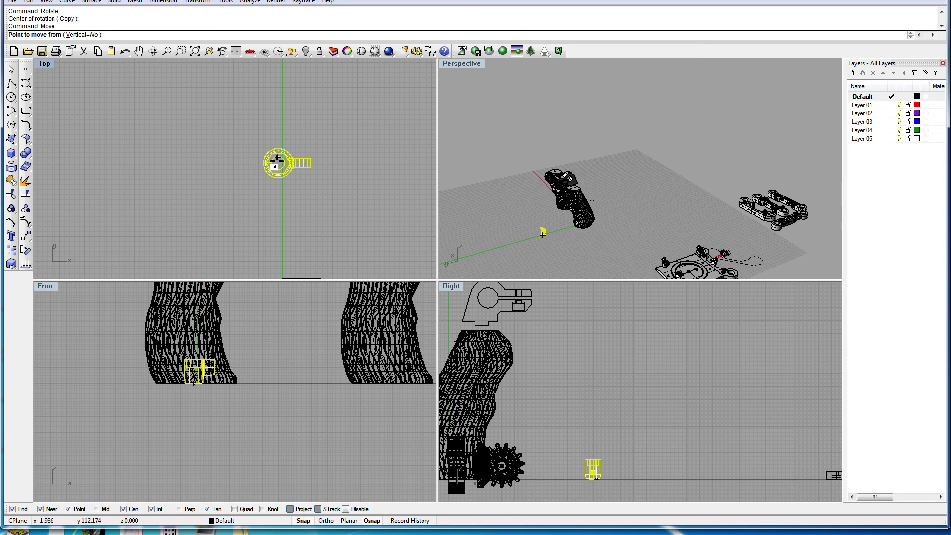
left_click(277, 157)
scroll(296, 201, "up", 5)
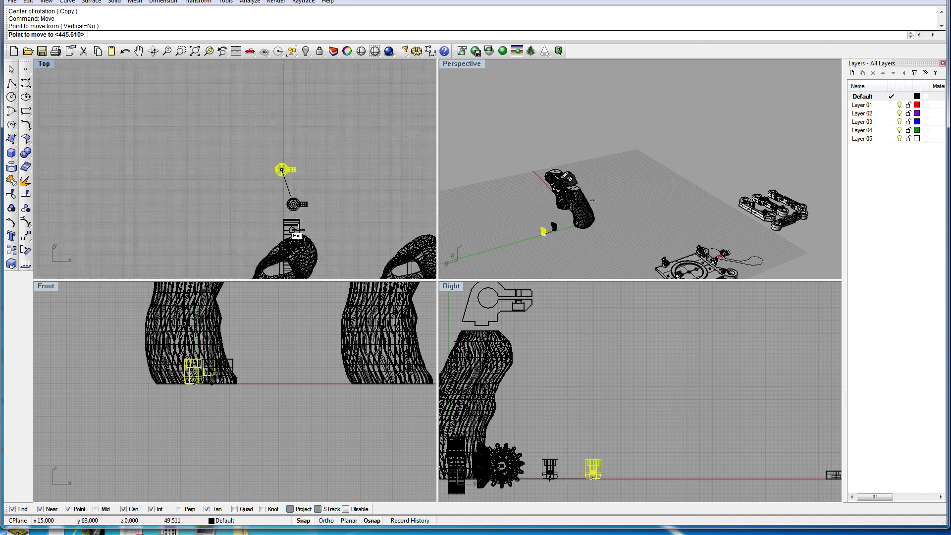
left_click(296, 200)
Step: Try to align the knob with the clamp's bolt hole by moving it aside and back onto the clamp
right_click(304, 184)
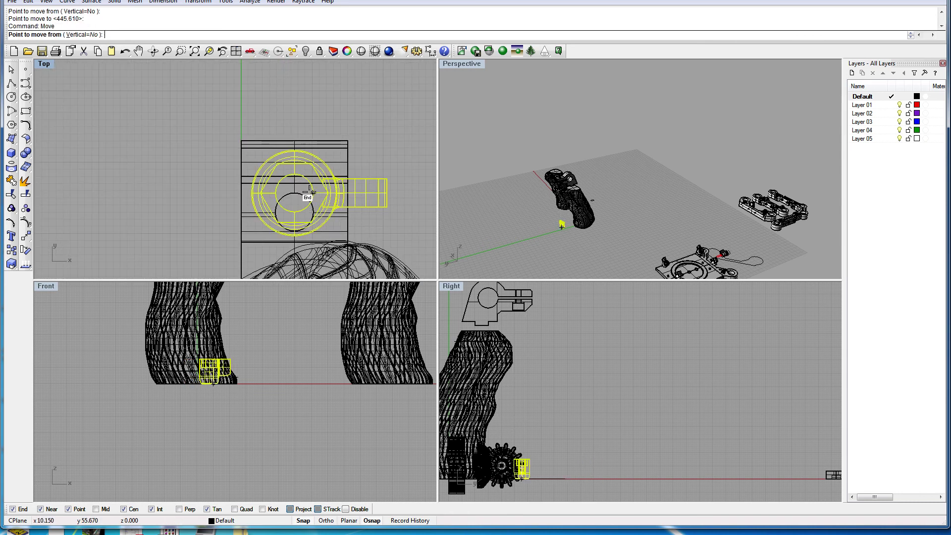
left_click(305, 188)
left_click(165, 145)
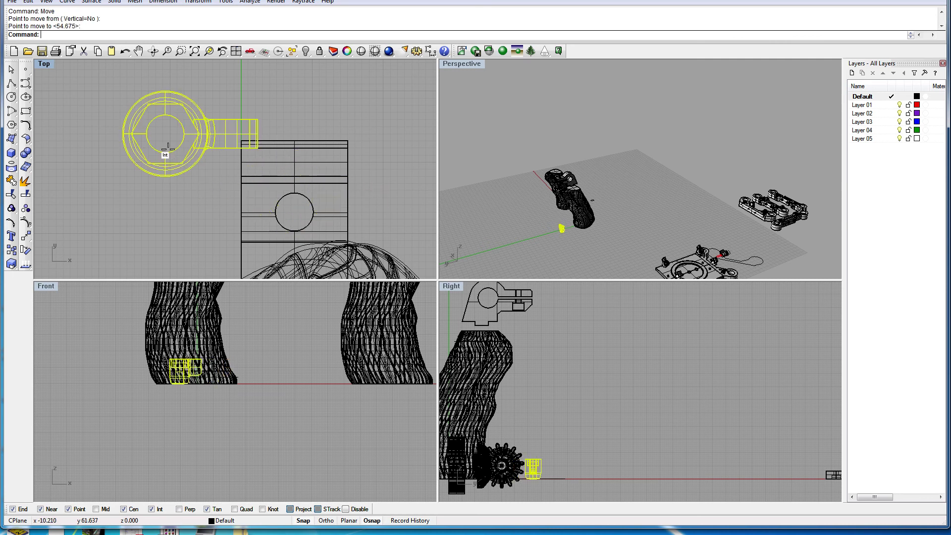
left_click(165, 133)
left_click(291, 198)
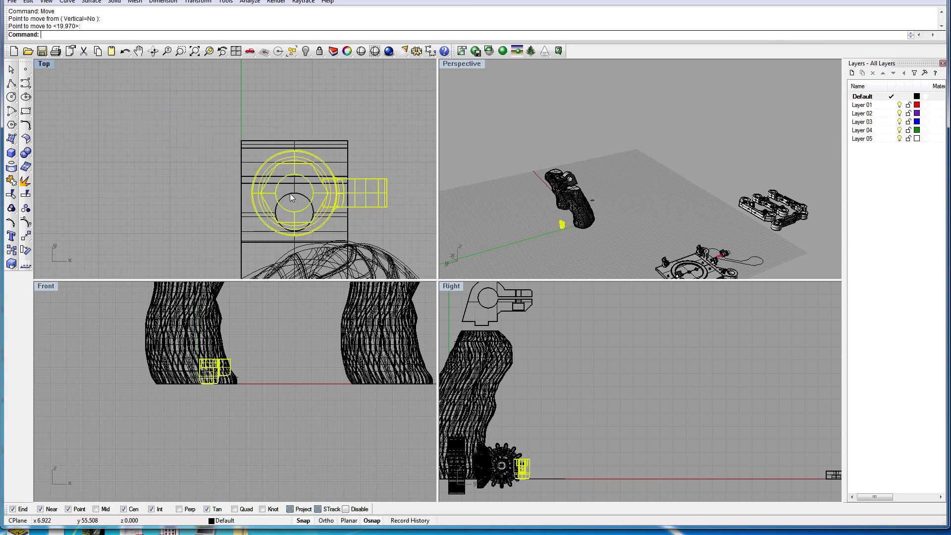
Step: Move the knob from its centre point to the centre of the clamp's bolt hole in the Top viewport
scroll(290, 191, "up", 3)
right_click(277, 187)
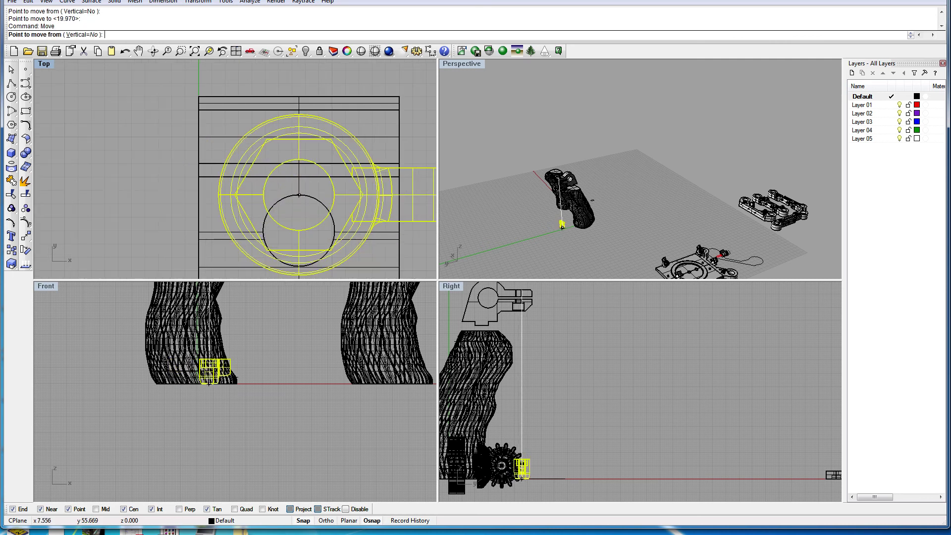
left_click(298, 195)
scroll(297, 194, "up", 3)
left_click(296, 193)
scroll(297, 193, "down", 5)
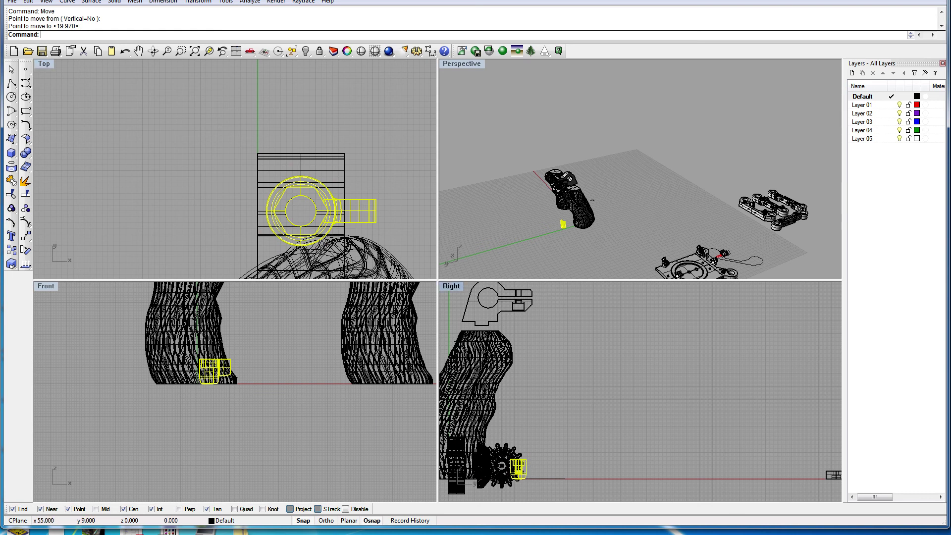
Step: Raise the knob in the Right viewport until its base rests on the clamp's upper arm
left_click_drag(518, 468, 521, 299)
scroll(545, 347, "up", 6)
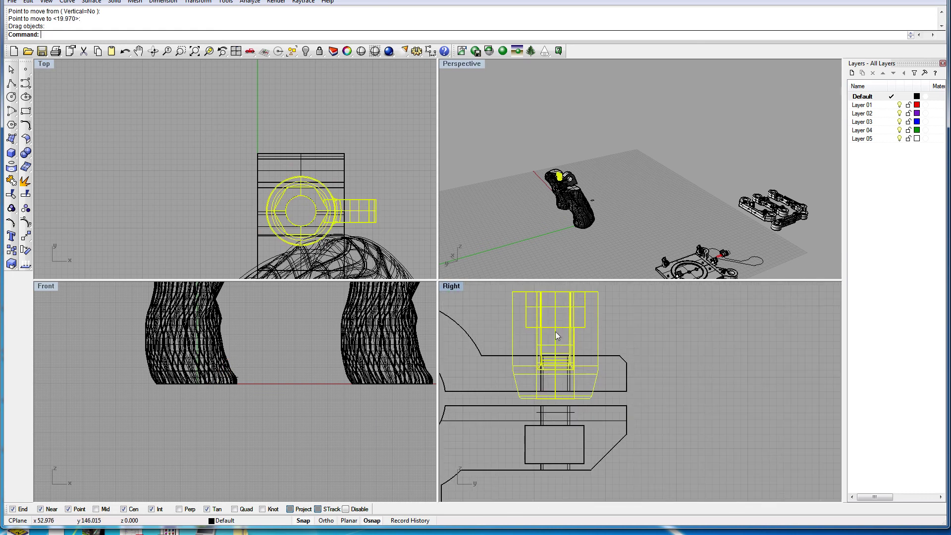
left_click_drag(555, 338, 555, 295)
Step: Rotate the knob a quarter turn about its centre in the Top viewport so that its lever points toward the rod hole
right_click_drag(596, 328, 623, 382)
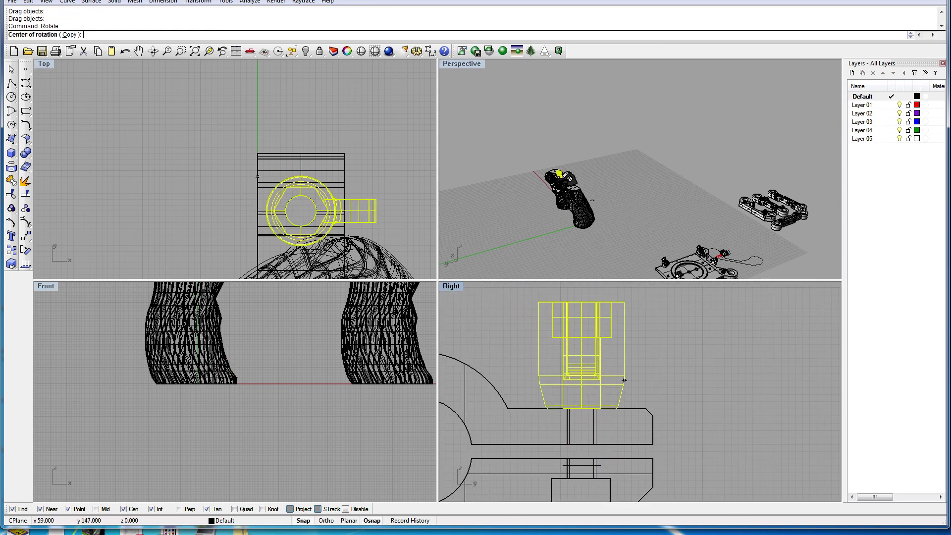
left_click(302, 210)
left_click(301, 130)
left_click(388, 195)
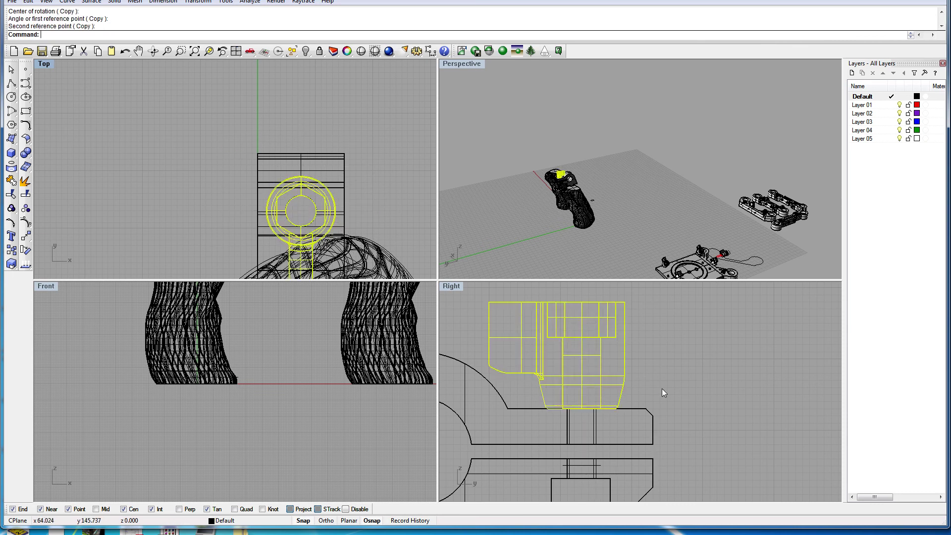
left_click(662, 388)
Step: Lower the clamp and knob together in the Right viewport until the clamp seats on the handle's flat end
scroll(604, 198, "down", 3)
scroll(579, 190, "up", 8)
right_click_drag(619, 230, 638, 183)
left_click(635, 174)
left_click(682, 213)
scroll(599, 340, "down", 8)
right_click_drag(579, 430, 637, 398)
left_click_drag(610, 350, 607, 372)
Step: Shift the clamp and knob sideways along the x axis in the Top viewport to centre them over the handle's end
scroll(309, 215, "down", 8)
right_click_drag(320, 223, 296, 109)
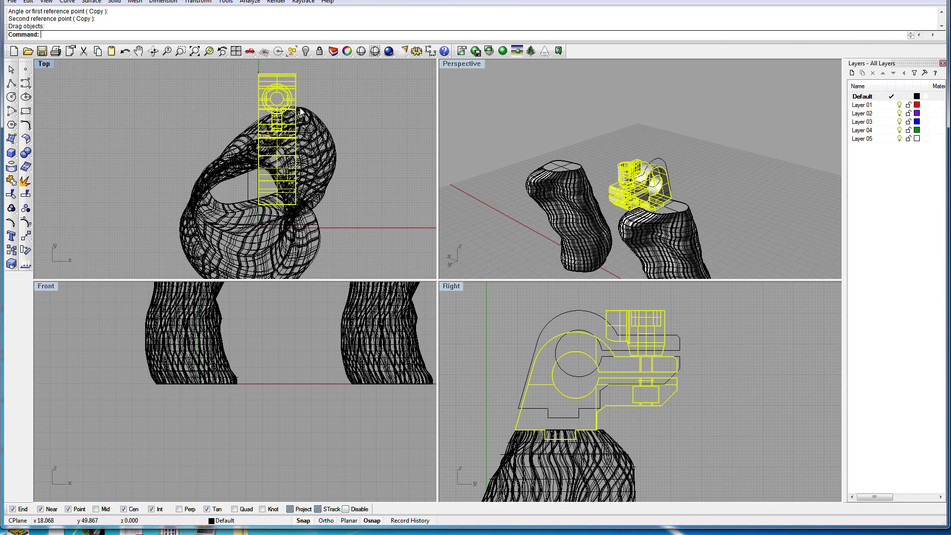
left_click_drag(285, 99, 241, 103)
left_click(738, 222)
scroll(703, 189, "up", 7)
right_click_drag(679, 205, 600, 166)
left_click(600, 163)
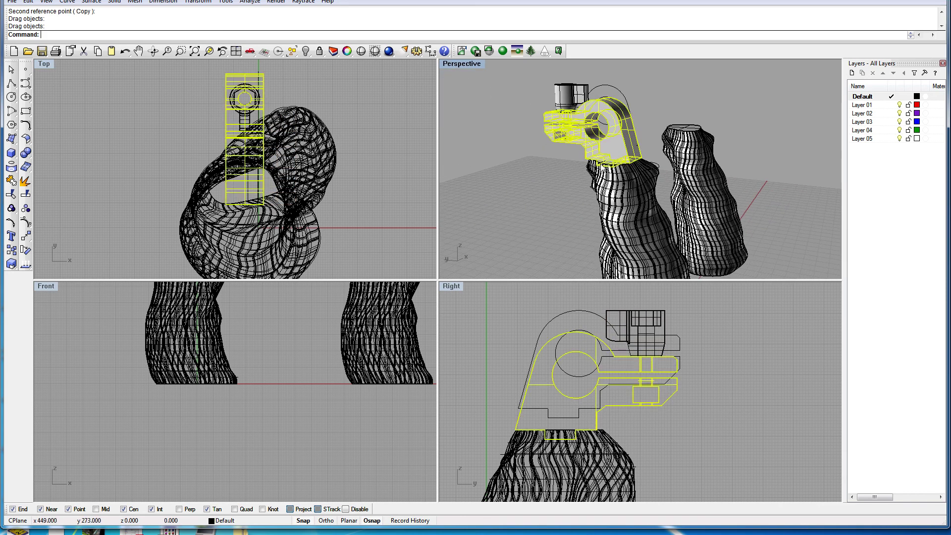
left_click(27, 155)
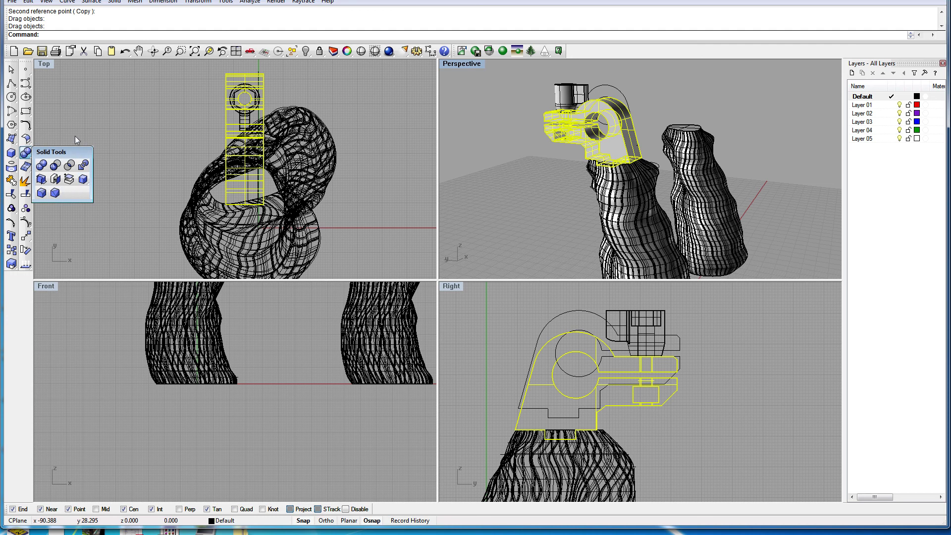
left_click(26, 166)
left_click(113, 208)
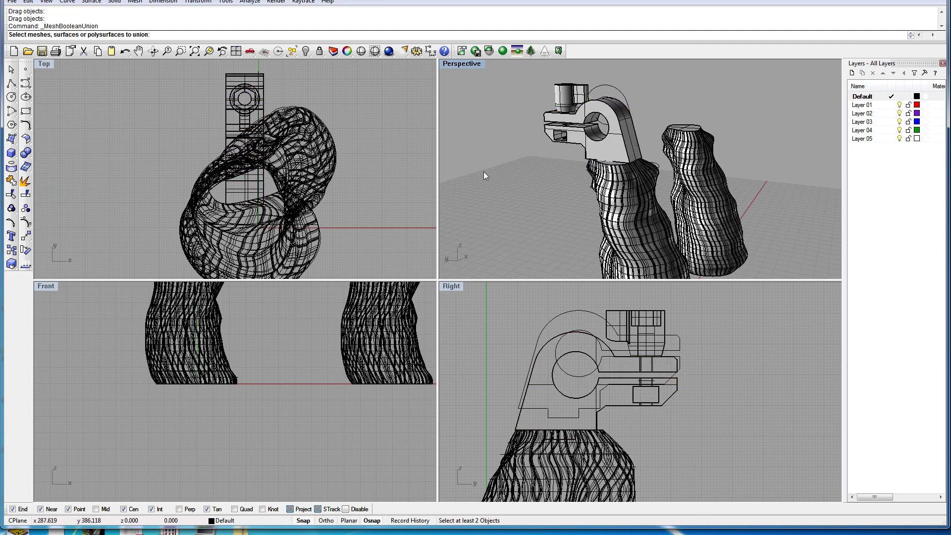
Step: Try to convert the clamp solid into a polygon mesh with a density of 0.5
left_click(25, 168)
left_click(621, 151)
right_click(537, 190)
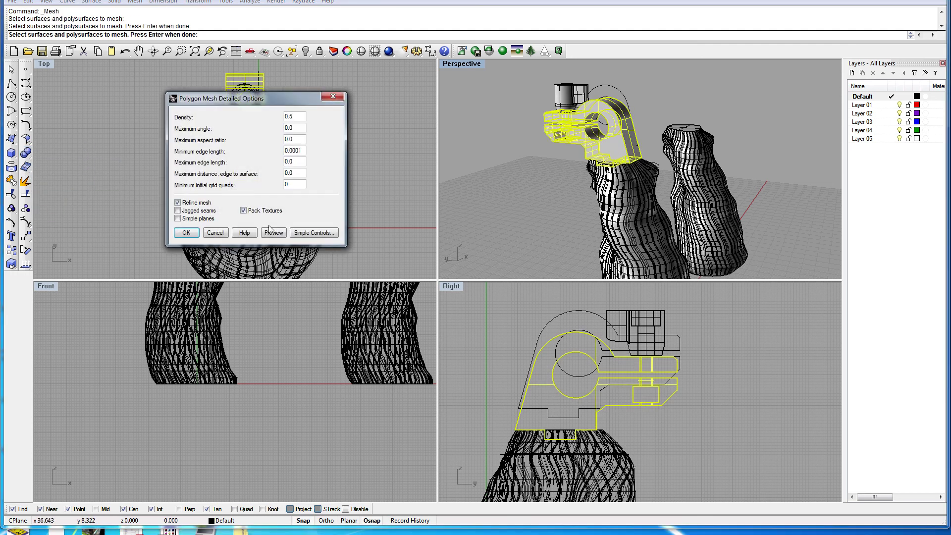
left_click(268, 231)
left_click(193, 234)
left_click(626, 158)
left_click(621, 144, "shift")
left_click(541, 174)
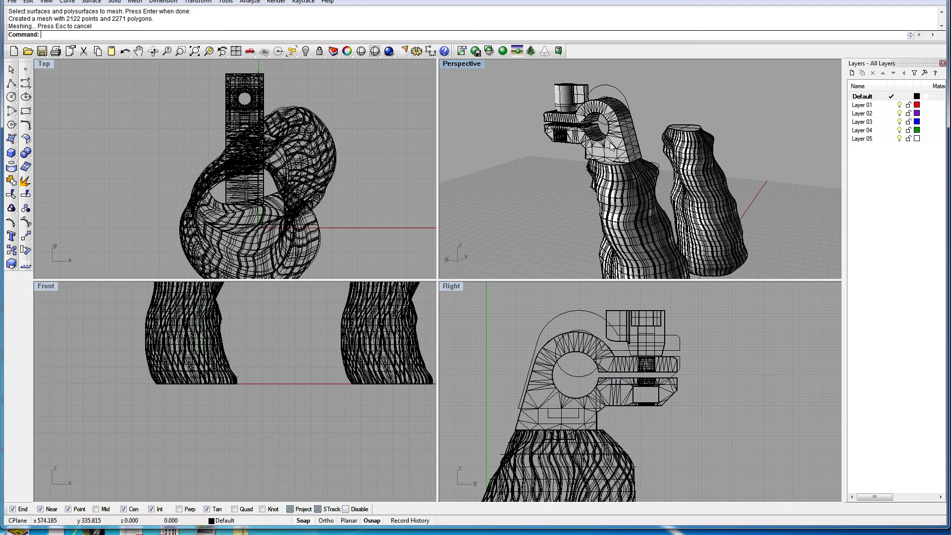
Step: Undo the clamp's mesh conversion and join the clamp and handle solids with a Boolean union
left_click(617, 143)
left_click(639, 167)
left_click(616, 194, "shift")
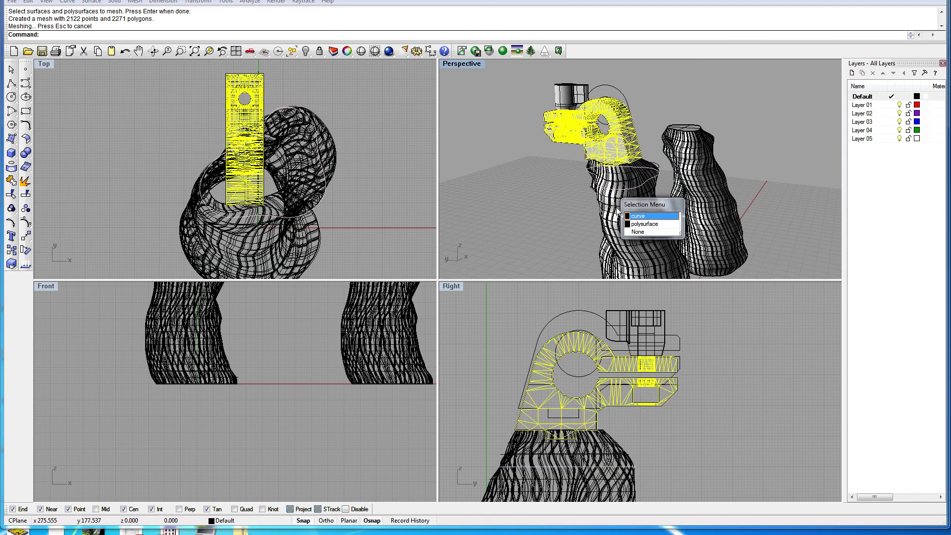
left_click(645, 223)
key("ctrl+z")
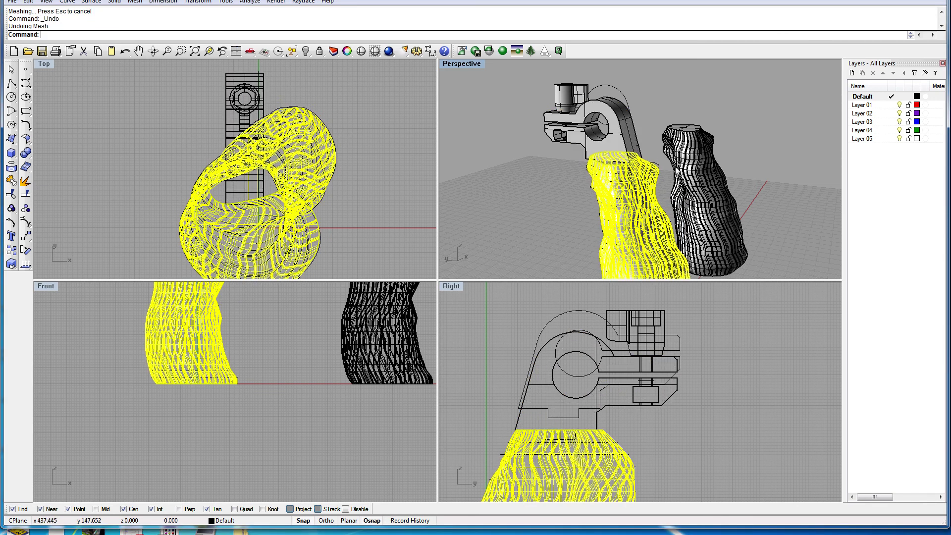
left_click(605, 148, "shift")
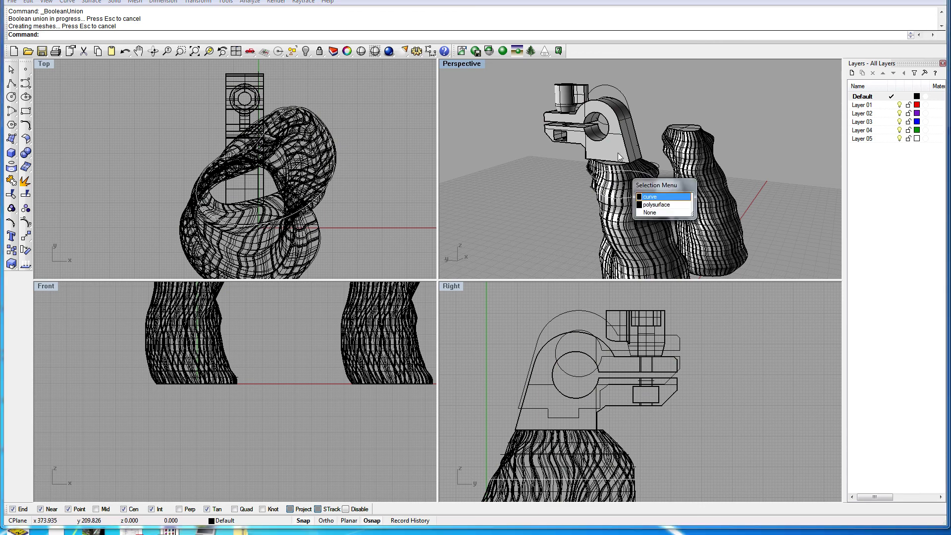
Step: Move the joined handle and clamp together with the knob straight down in the Top viewport, clear of the construction curves
right_click_drag(539, 191, 564, 94)
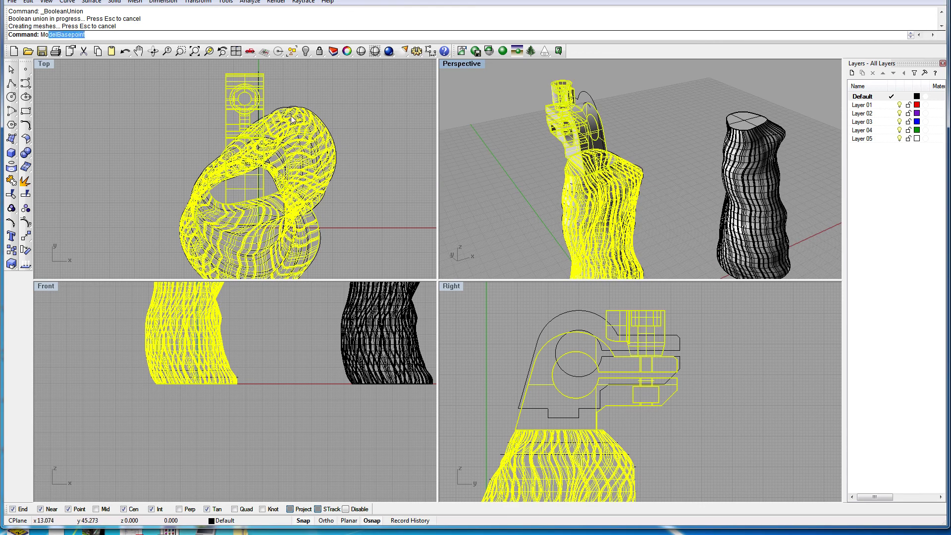
key("Return")
scroll(279, 117, "down", 8)
scroll(301, 169, "down", 3)
left_click(302, 184)
left_click(303, 250)
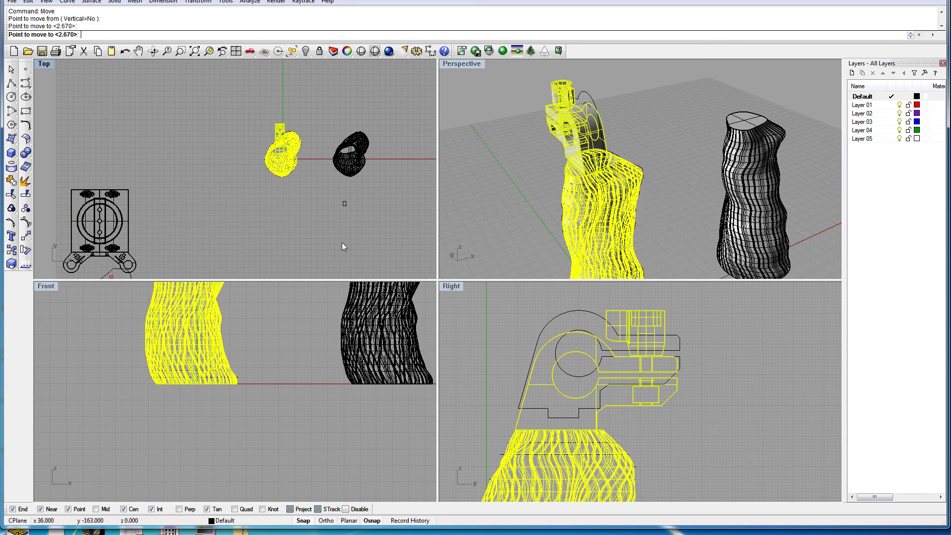
left_click(343, 242)
Step: Mirror the joined handle and clamp across a vertical line beside it in the Top viewport to make an opposite-hand copy
scroll(583, 210, "down", 2)
right_click_drag(584, 210, 697, 186)
left_click(683, 184)
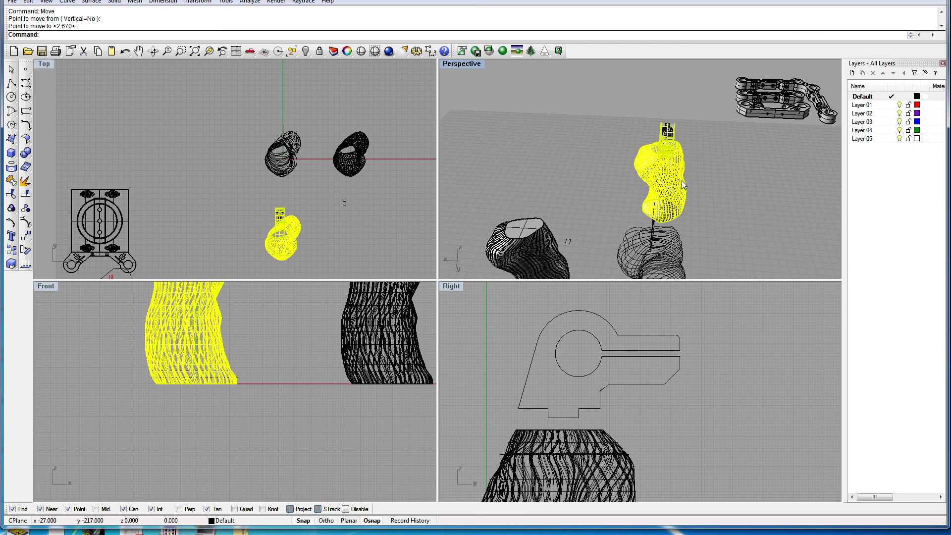
type("Mirror")
key("Return")
left_click(319, 273)
left_click(319, 221)
left_click(614, 176)
right_click_drag(614, 176, 696, 183)
key("Return")
Step: Maximize the Perspective viewport and delete the leftover construction curves and the spare handle loft
double_click(473, 67)
right_click_drag(490, 179, 712, 167)
left_click_drag(514, 410, 513, 413)
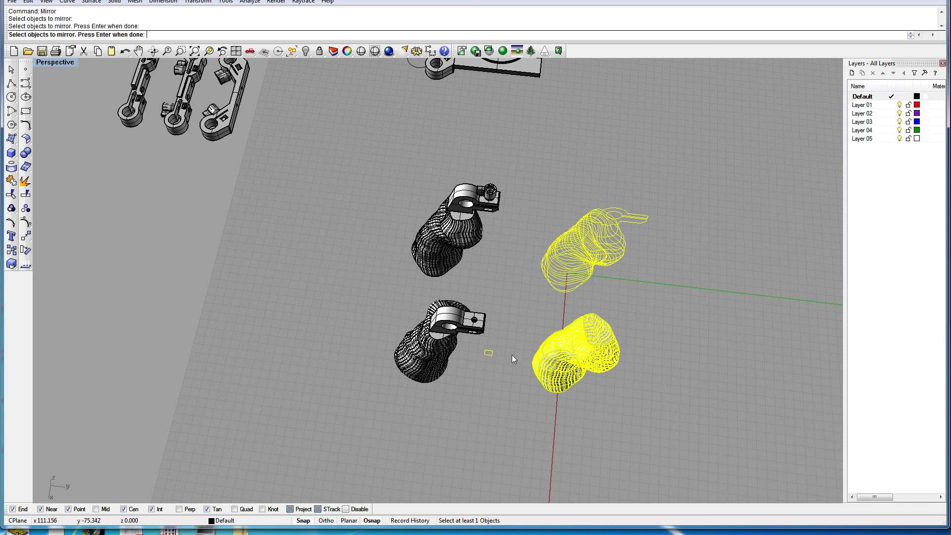
right_click_drag(567, 337, 577, 269)
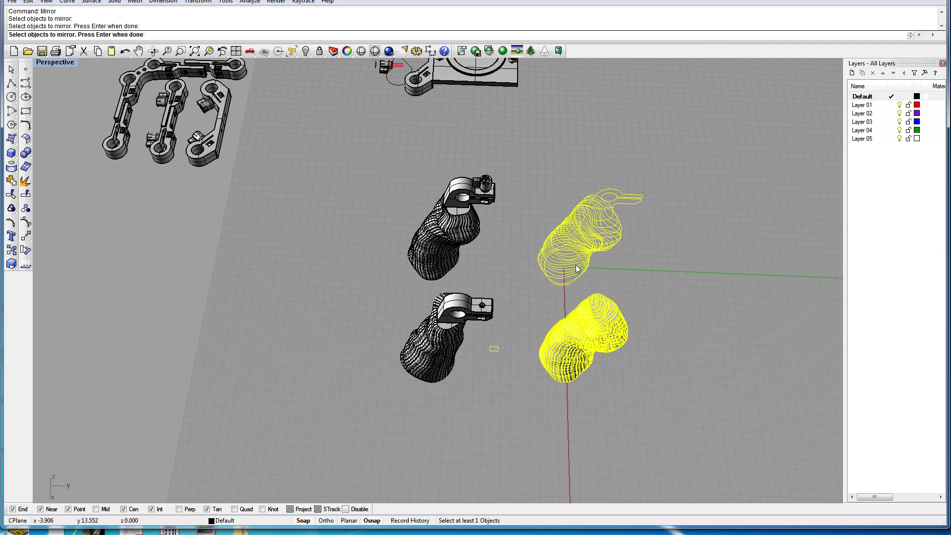
key("Escape")
left_click_drag(527, 181, 642, 372)
key("Delete")
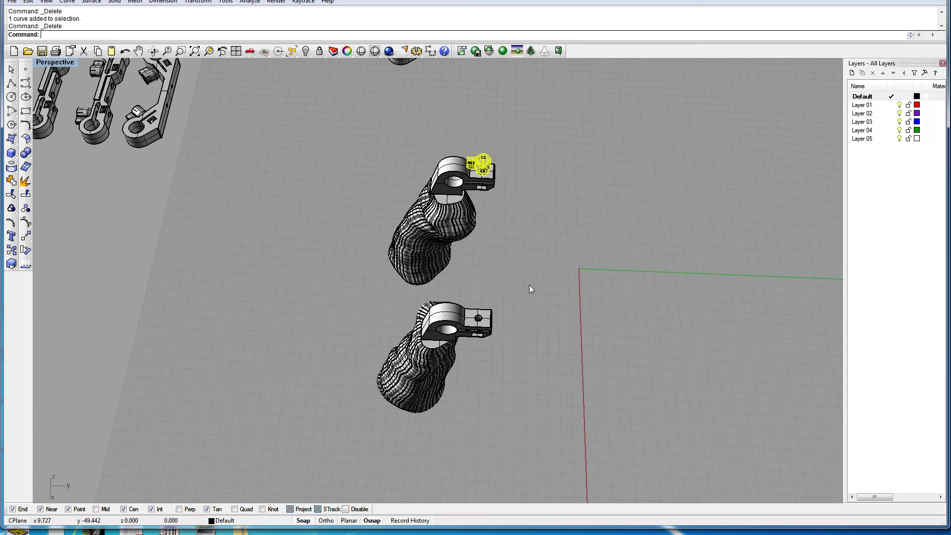
right_click_drag(529, 284, 506, 306)
right_click_drag(570, 284, 473, 292)
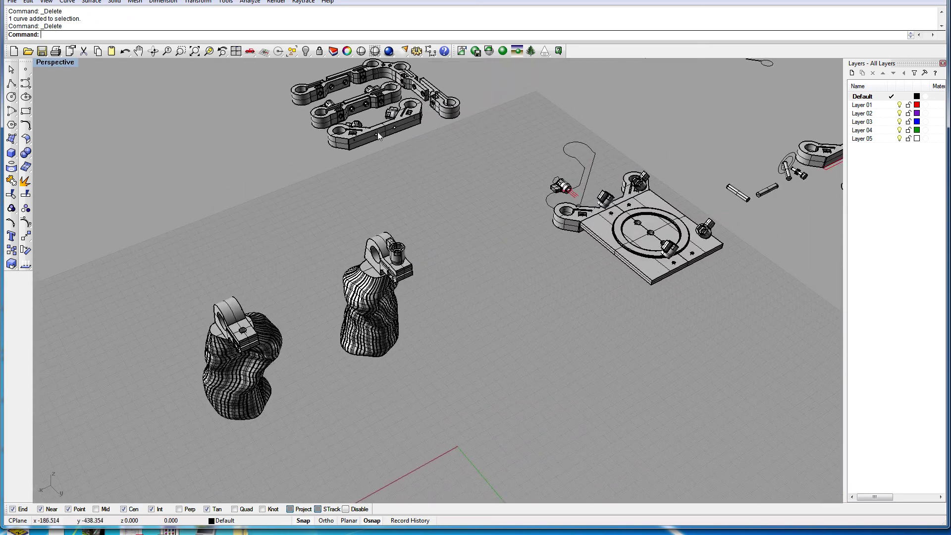
Step: Move one of the twin-clamp brackets with its knobs from the parts row to beside the two handles
right_click_drag(387, 147, 315, 163)
left_click(315, 163)
left_click(256, 219)
left_click_drag(256, 219, 486, 343)
Step: Rotate the bracket and its knobs a quarter turn in the Right viewport so it stands upright
double_click(48, 64)
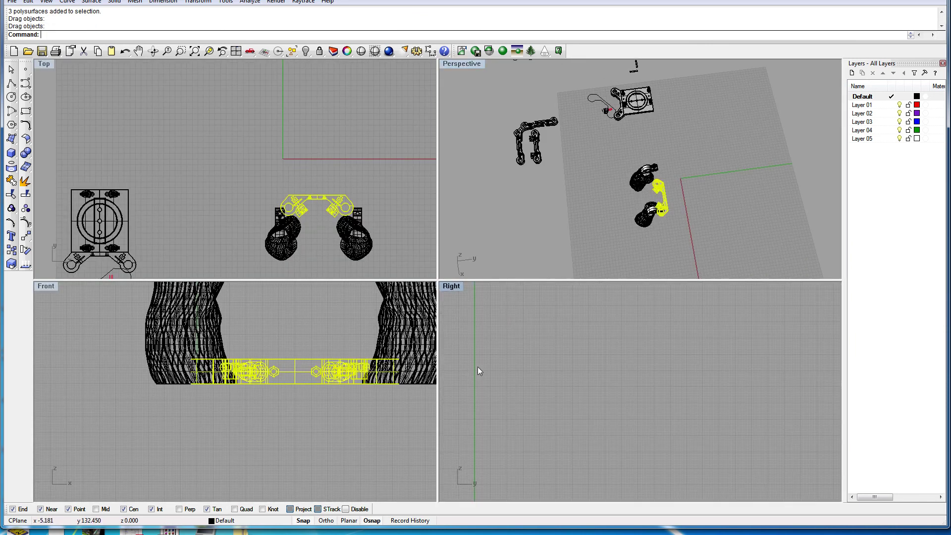
scroll(577, 402, "down", 9)
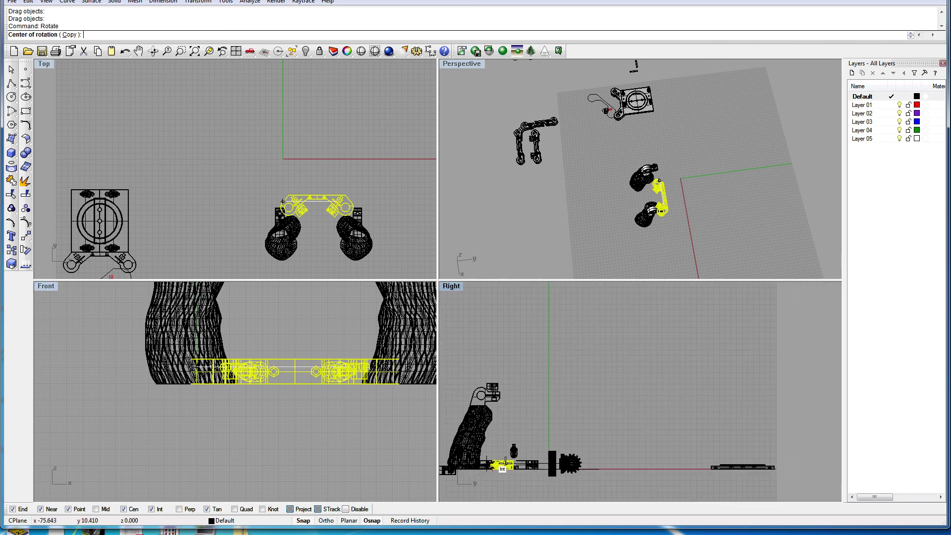
scroll(495, 467, "up", 11)
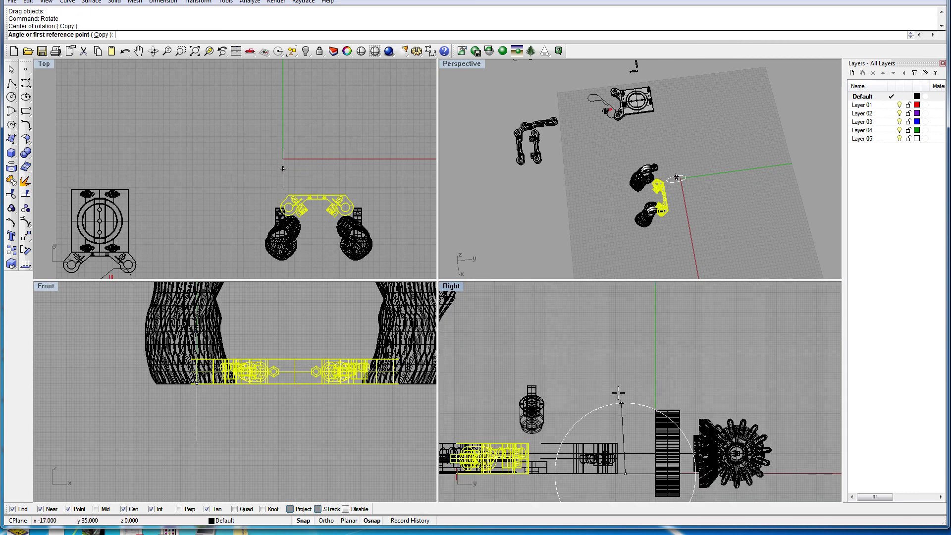
left_click(625, 375)
left_click(835, 467)
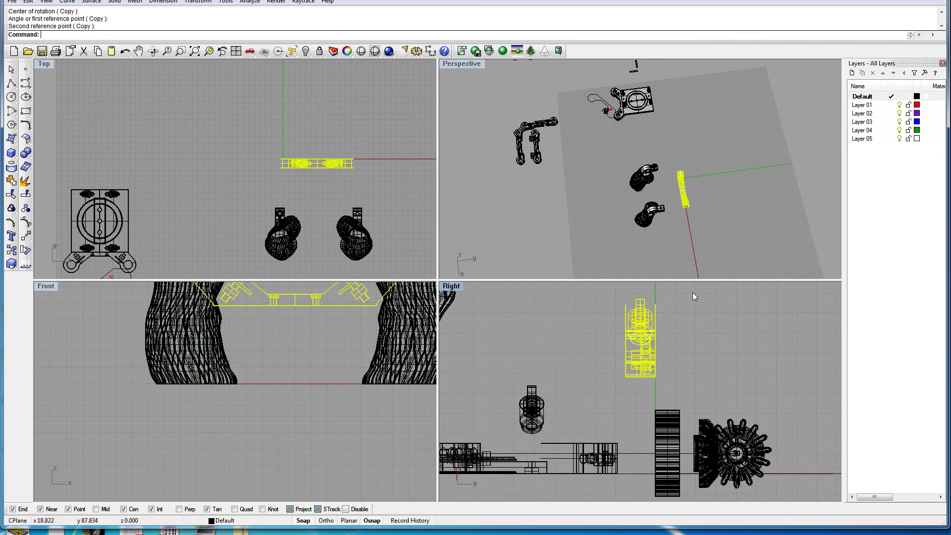
Step: Rotate the upright bracket 180 degrees in the Right viewport so its clamps point downward
scroll(698, 298, "down", 3)
scroll(367, 346, "down", 5)
scroll(295, 367, "up", 2)
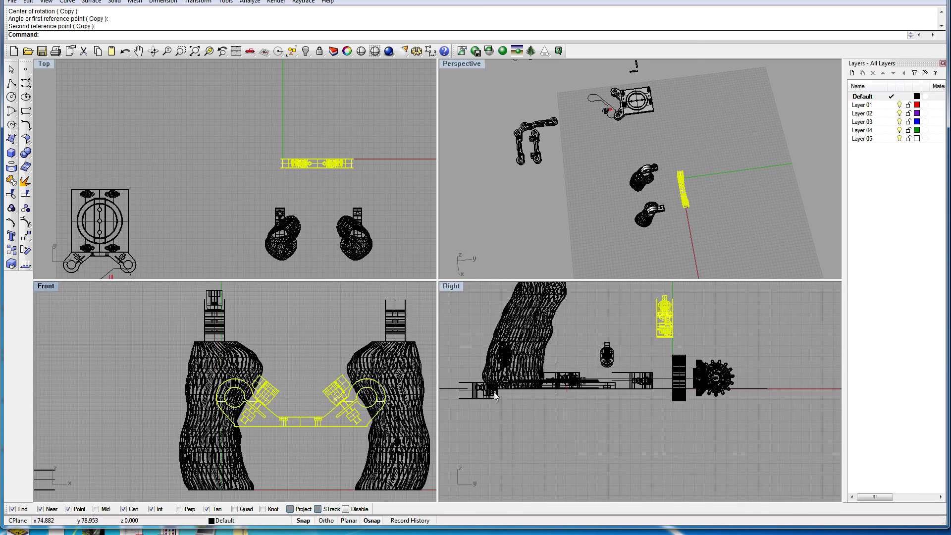
key("Return")
left_click(688, 337)
left_click(687, 296)
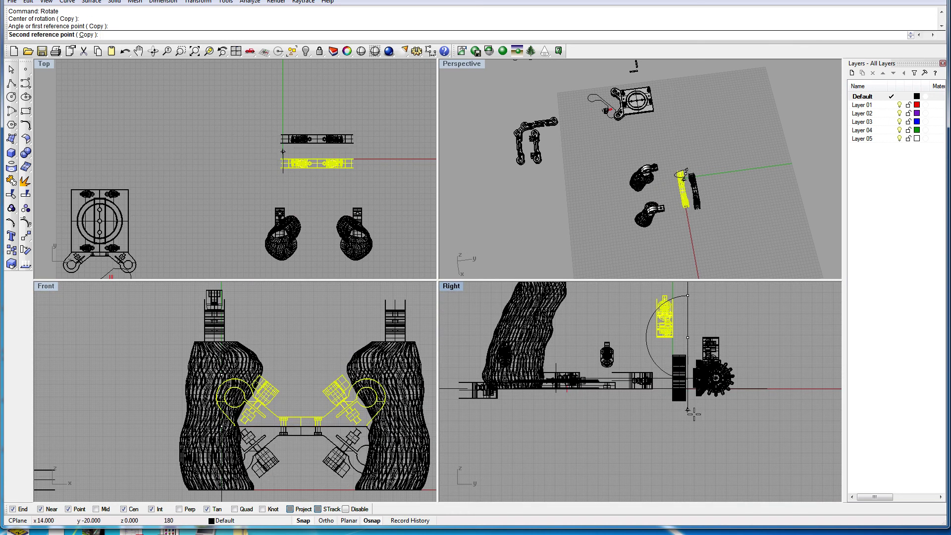
left_click(679, 386)
Step: Raise the inverted bracket above the handles in the Front viewport and shift the left handle with its knob outward
left_click_drag(310, 436, 257, 295)
scroll(292, 382, "down", 3)
left_click(207, 337)
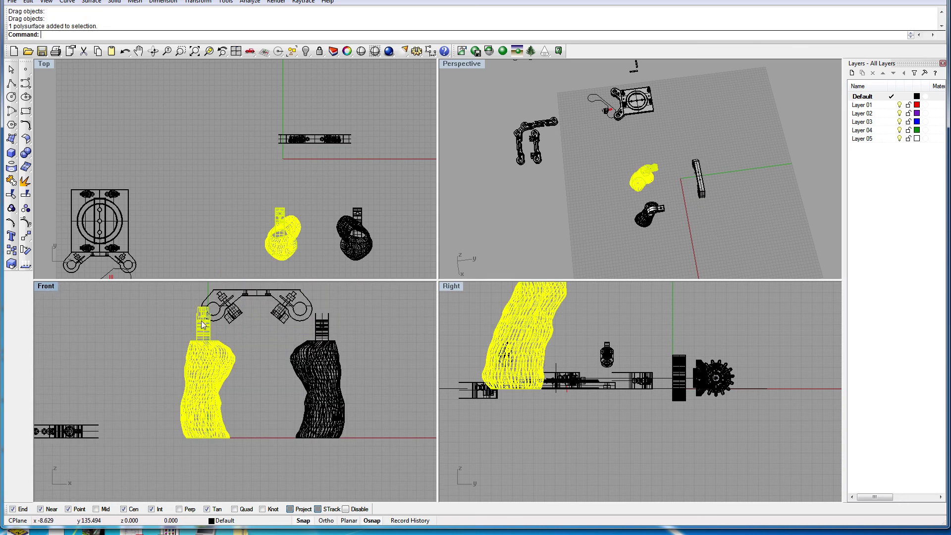
mouse_move(204, 324)
left_mouse_down()
mouse_move(178, 323)
mouse_move(188, 322)
left_mouse_up()
Step: Move the bracket toward the handles in the Top viewport and place a copy of it 109 units behind
left_click(292, 148)
left_click_drag(314, 141, 311, 200)
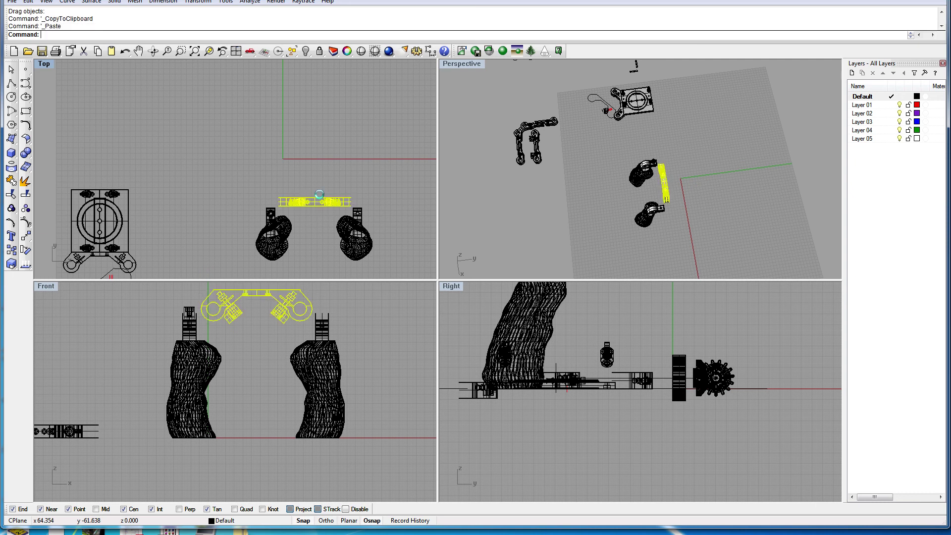
left_click(330, 186)
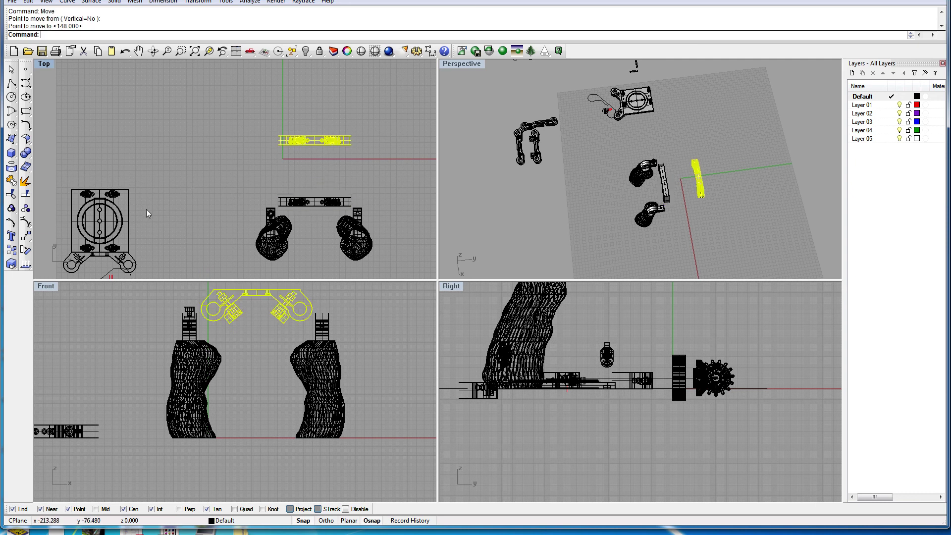
Step: Move the right handle outward along the X axis to widen the gap between the two handles
left_click(128, 217)
left_click(194, 200)
right_click_drag(622, 224, 723, 166)
scroll(689, 150, "up", 8)
left_click_drag(670, 132, 703, 136)
left_click(639, 213)
Step: Copy the square camera plate and move the copy beside the handles, between the two brackets
scroll(640, 215, "down", 2)
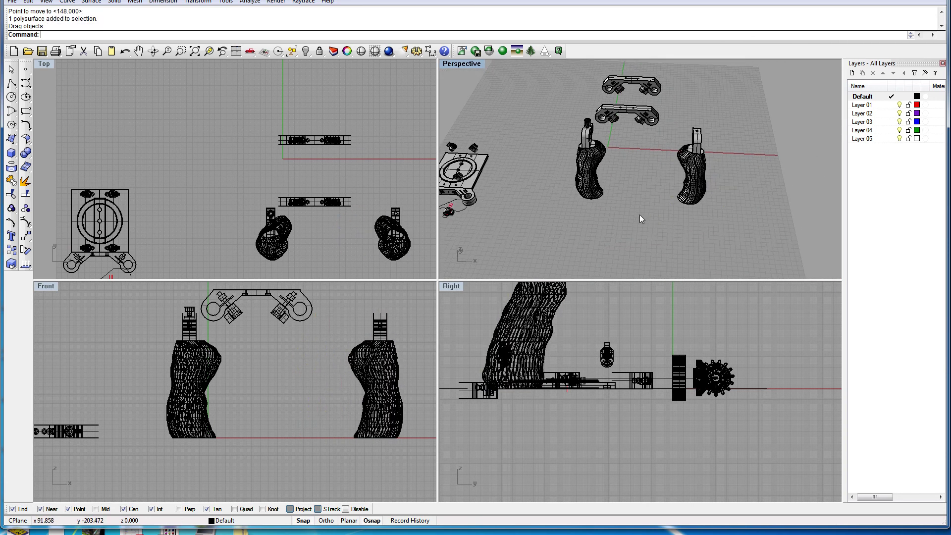
left_click(480, 172)
left_click(516, 202)
key("ctrl+c")
key("ctrl+v")
right_click(508, 201)
left_click(170, 184)
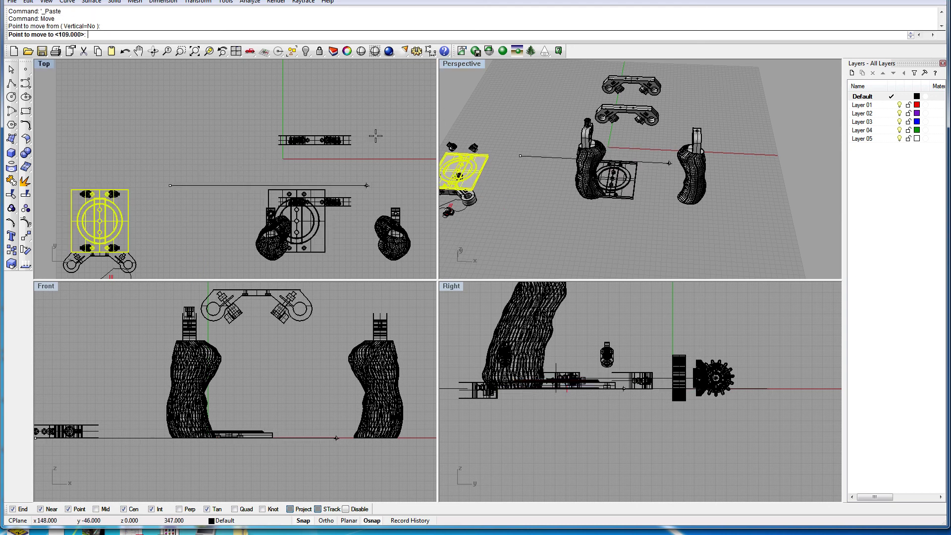
scroll(378, 136, "up", 8)
left_click(373, 141)
Step: Rotate the copied camera plate 180 degrees in the Right viewport to turn it upside down
scroll(373, 141, "down", 3)
right_click_drag(335, 167, 329, 139)
scroll(329, 139, "up", 6)
left_click(329, 138)
left_click(621, 156)
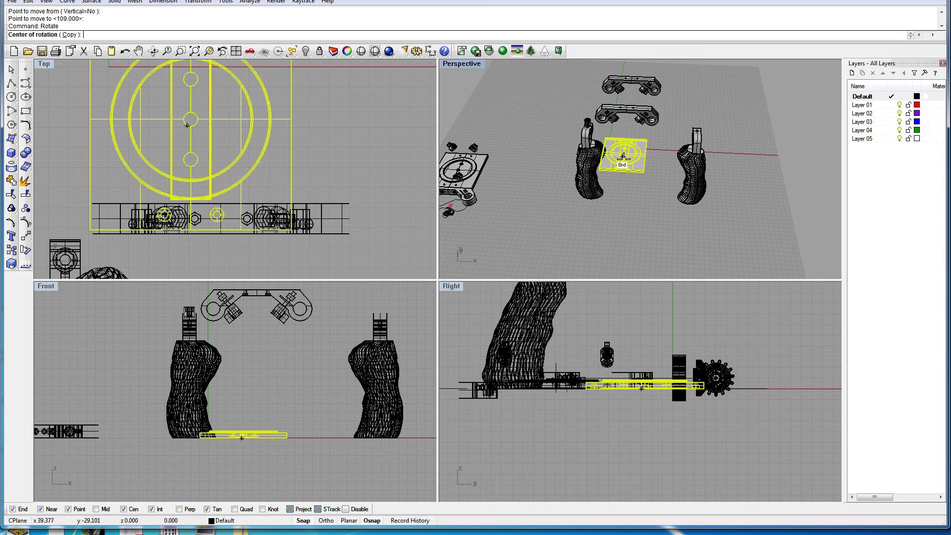
left_click(645, 403)
left_click(645, 340)
left_click(623, 465, "shift")
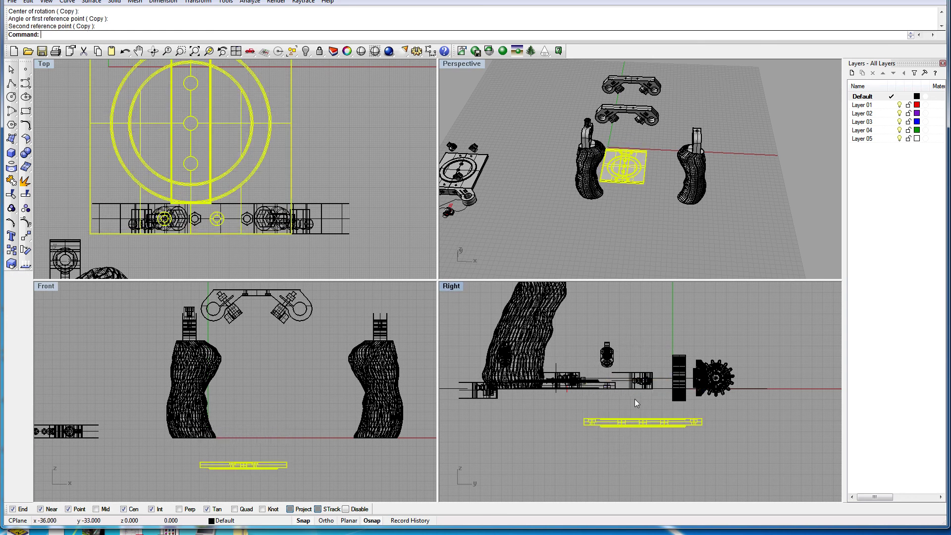
Step: Raise the inverted plate in the Right viewport until it rests on top of the two brackets
left_click_drag(634, 422, 635, 308)
right_click_drag(633, 325, 633, 422)
left_click_drag(643, 404, 643, 298)
scroll(214, 208, "up", 3)
Step: Move the plate in the Top viewport from its bolt hole centre to the matching bolt hole of the front bracket
type("move")
key("Return")
scroll(229, 237, "up", 2)
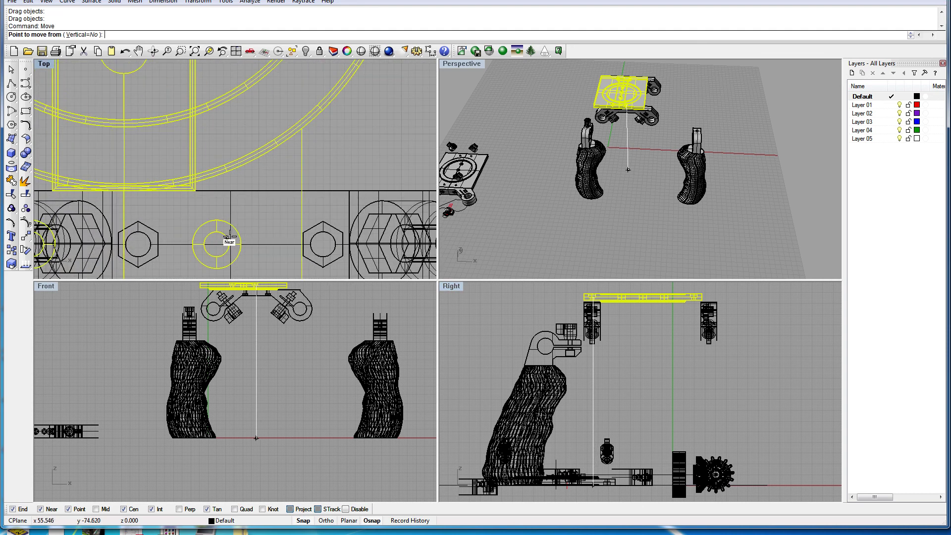
left_click(218, 244)
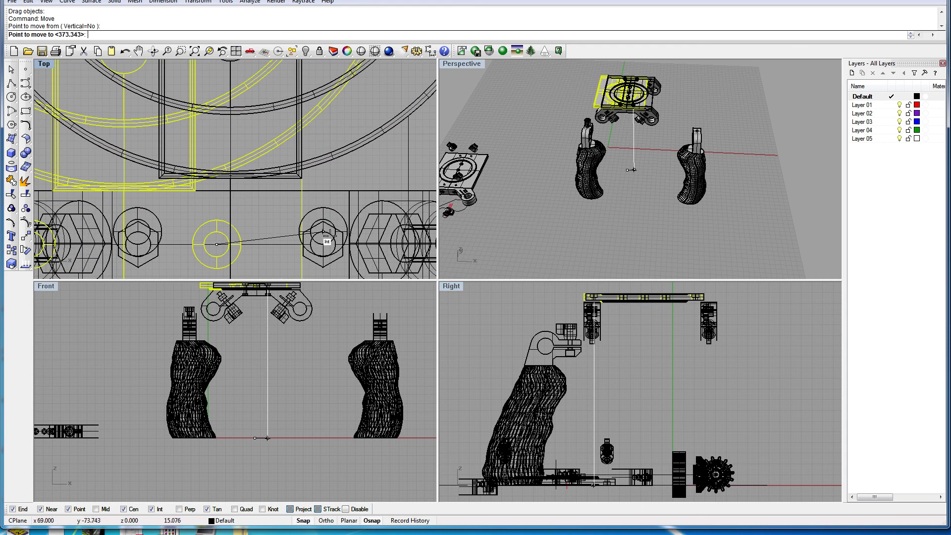
left_click(327, 233)
scroll(329, 230, "down", 6)
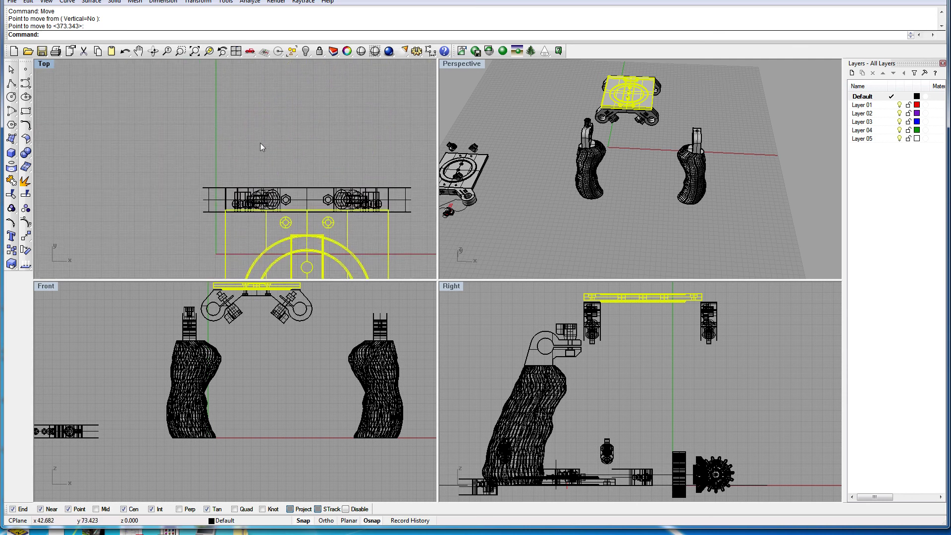
Step: Select the rear bracket with its hardware and move it so its bolt holes line up with the plate's rear holes
left_click_drag(171, 152, 276, 191)
left_click_drag(435, 154, 438, 153)
right_click_drag(306, 151, 239, 127)
left_click_drag(366, 139, 133, 199)
left_click(338, 235)
left_click_drag(381, 122, 136, 215)
left_click(284, 229, "ctrl")
scroll(250, 174, "up", 8)
scroll(269, 176, "up", 7)
right_click(280, 171)
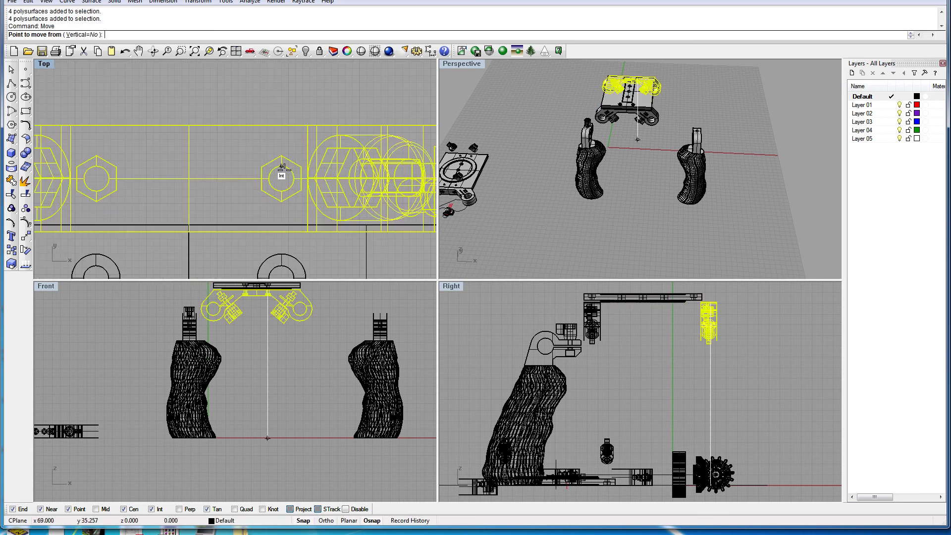
scroll(289, 167, "up", 4)
left_click(285, 179)
scroll(287, 178, "down", 7)
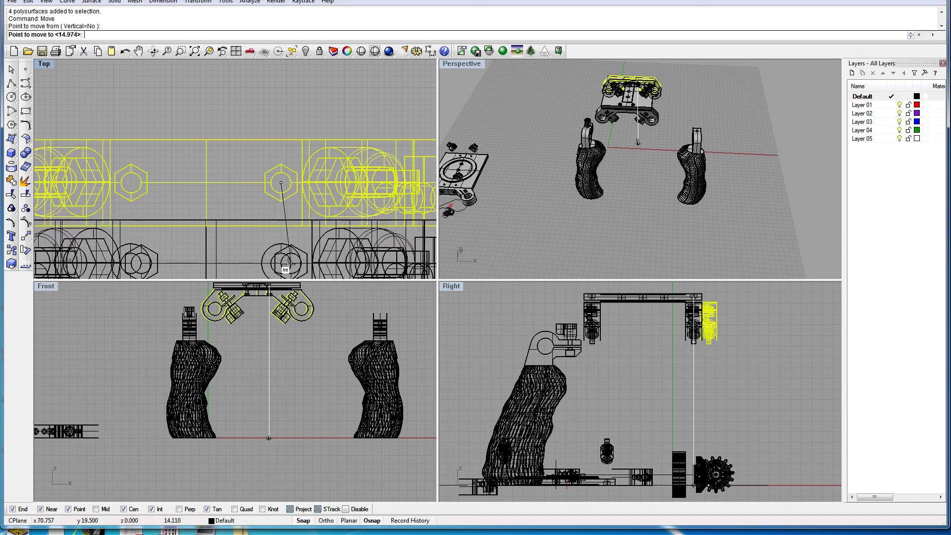
scroll(285, 256, "up", 3)
left_click(283, 183)
key("Escape")
Step: Maximize the Perspective viewport and examine the assembled plate, brackets and handles from several angles
right_click_drag(671, 136, 671, 190)
scroll(670, 184, "up", 2)
double_click(475, 65)
scroll(451, 172, "down", 4)
scroll(402, 292, "up", 4)
right_click_drag(432, 320, 475, 249)
scroll(473, 266, "up", 4)
scroll(483, 240, "down", 2)
Step: Copy the clamp knob from the one handle and move the copy onto the opposite handle's clamp
left_click(327, 215)
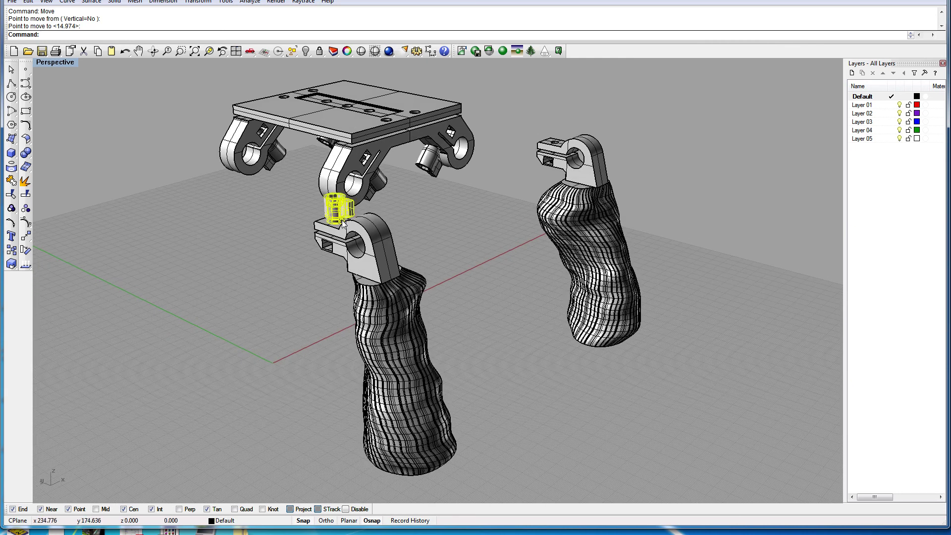
key("ctrl+c")
key("ctrl+v")
type("Move")
key("Return")
left_click(220, 341)
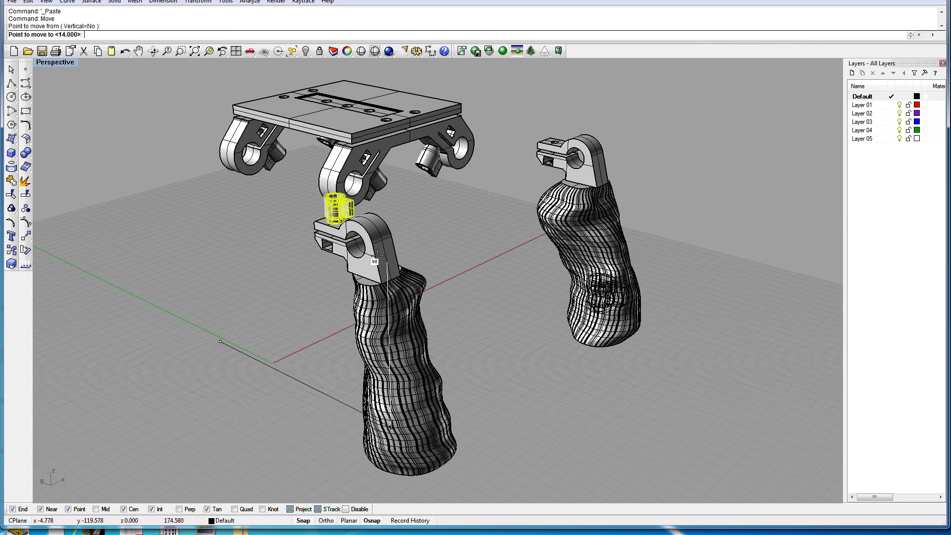
left_click(422, 243)
key("Escape")
right_click_drag(449, 232, 547, 268)
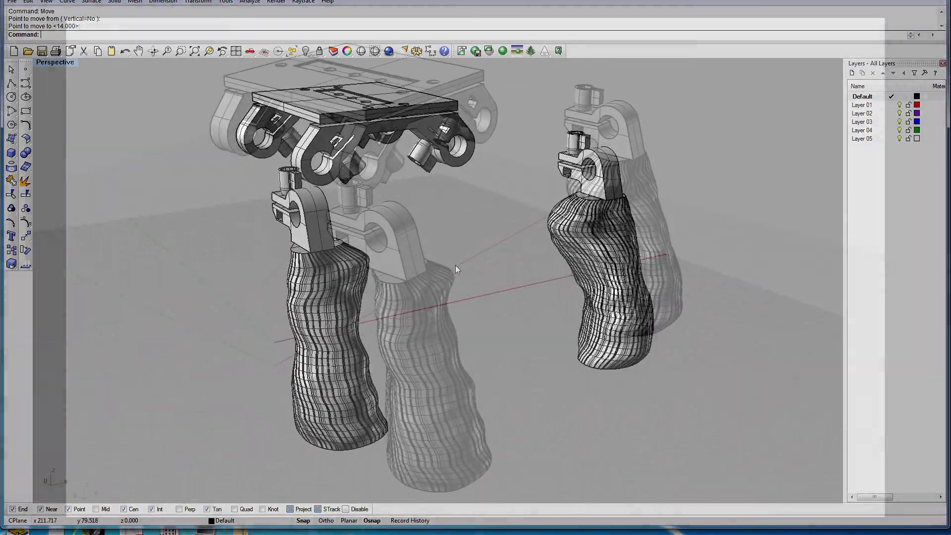